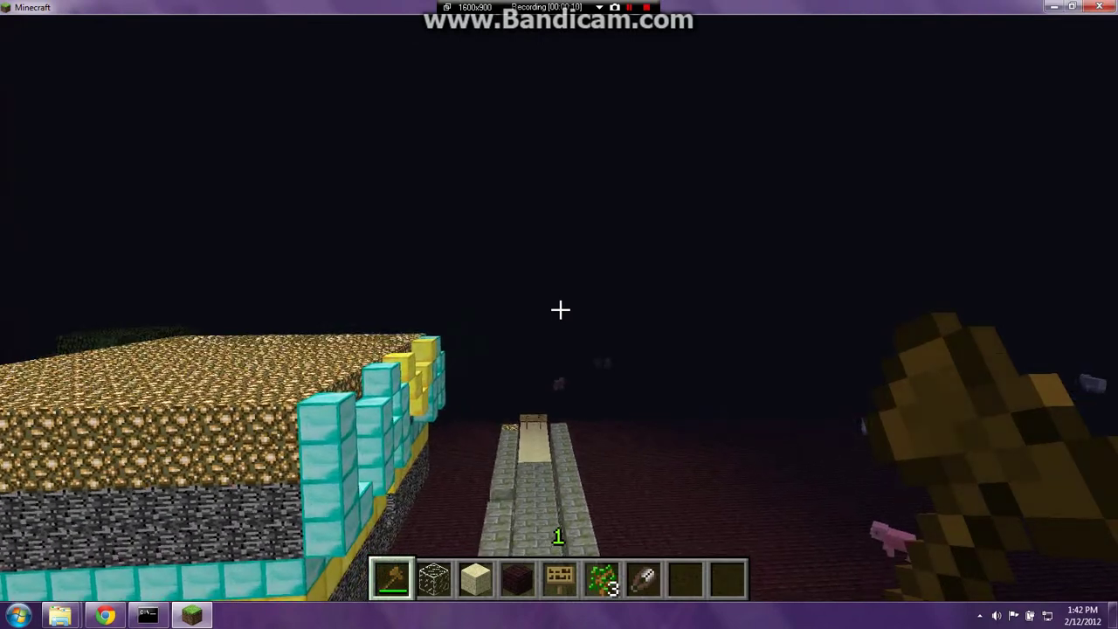
- Disconnect from the server to the title screen and minimize the Minecraft window
{"action": "key", "text": "Escape"}
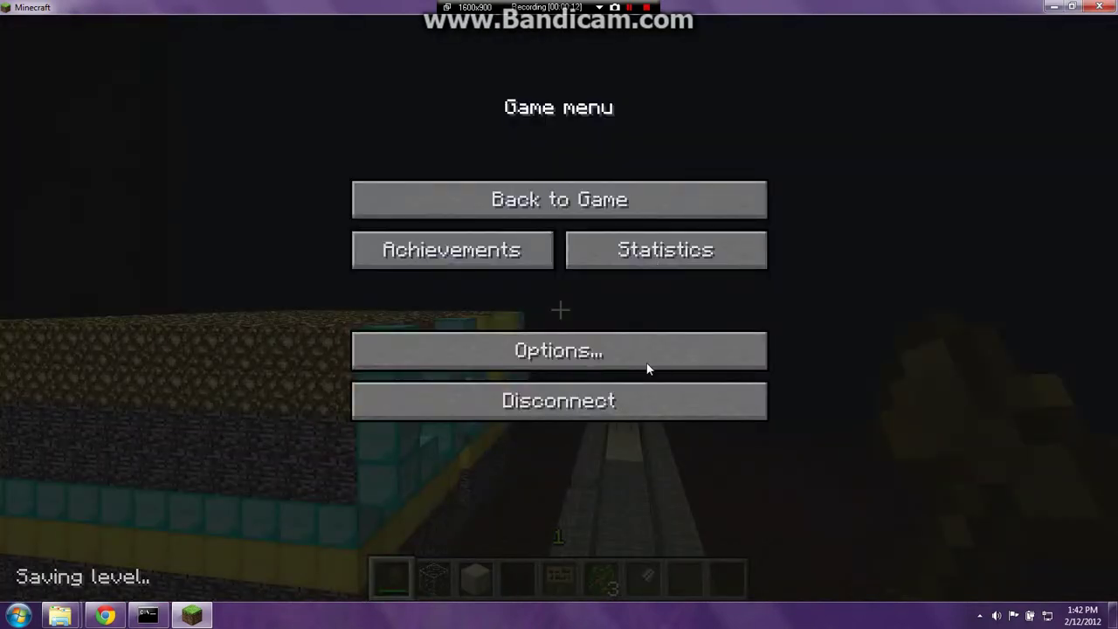
{"action": "left_click", "coordinate": [607, 407]}
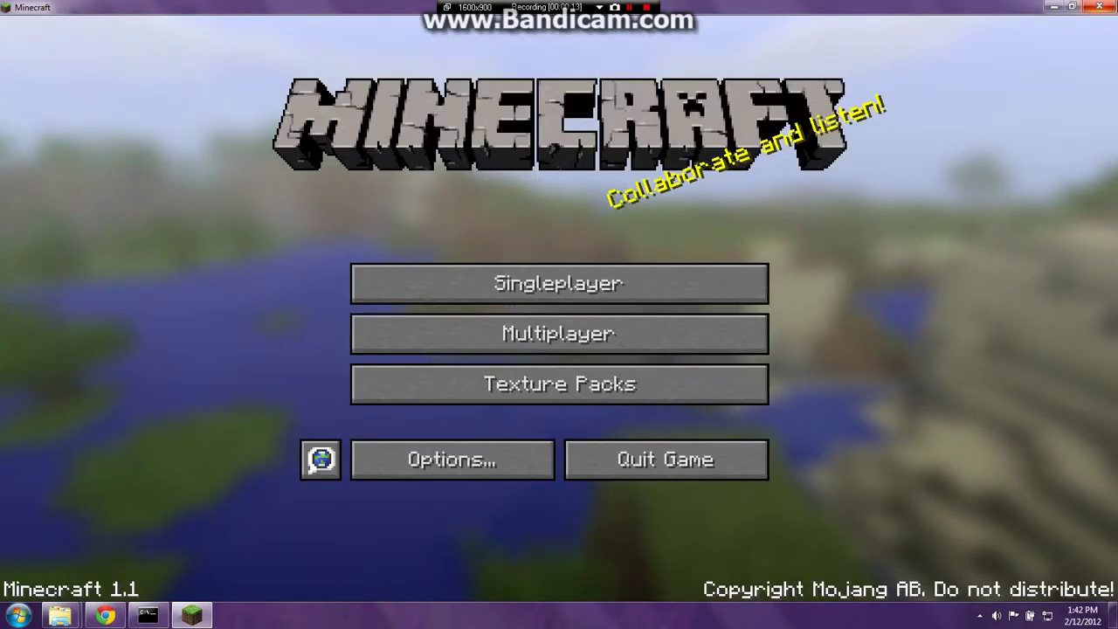
{"action": "left_click", "coordinate": [1055, 7]}
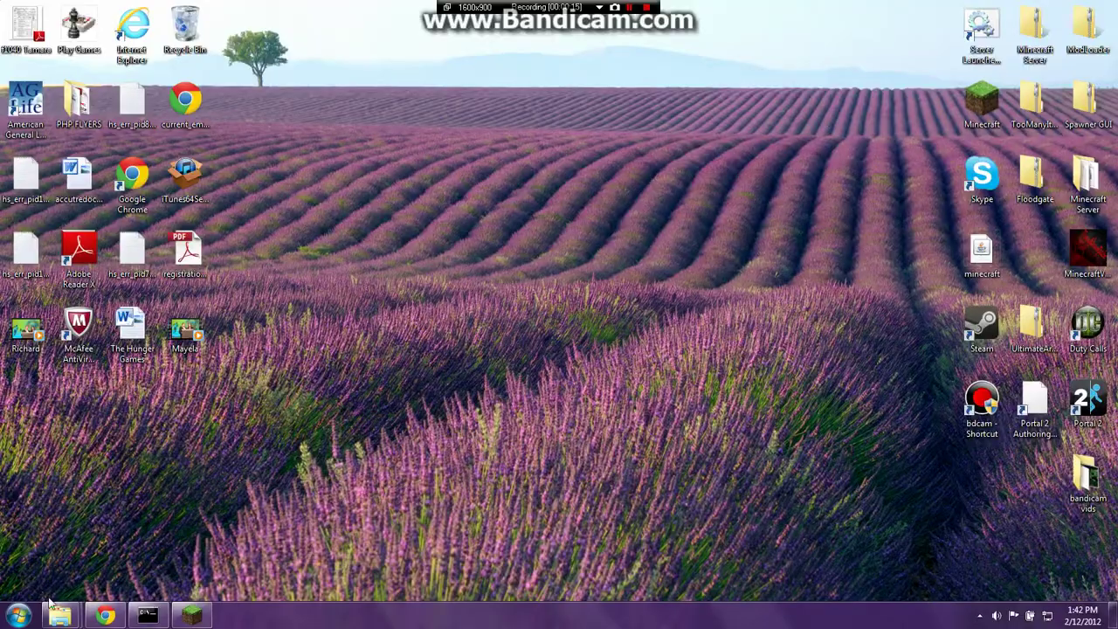
- Restore Chrome and load the router admin address 192.168.1.1 in a new tab
{"action": "mouse_move", "coordinate": [105, 615]}
{"action": "left_click", "coordinate": [312, 515]}
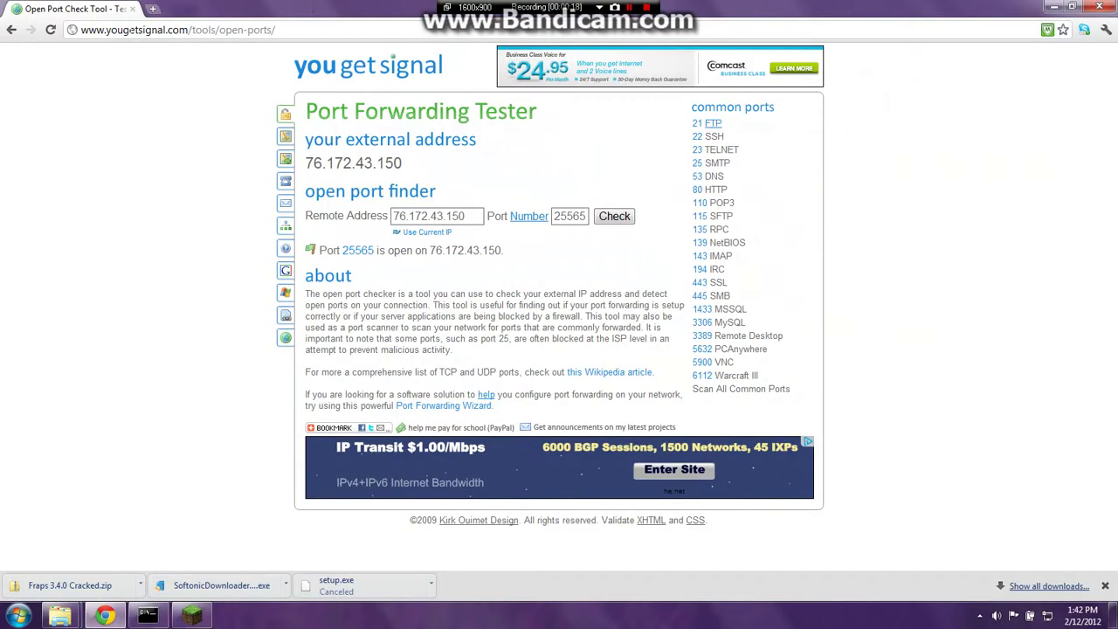
{"action": "left_click", "coordinate": [154, 9]}
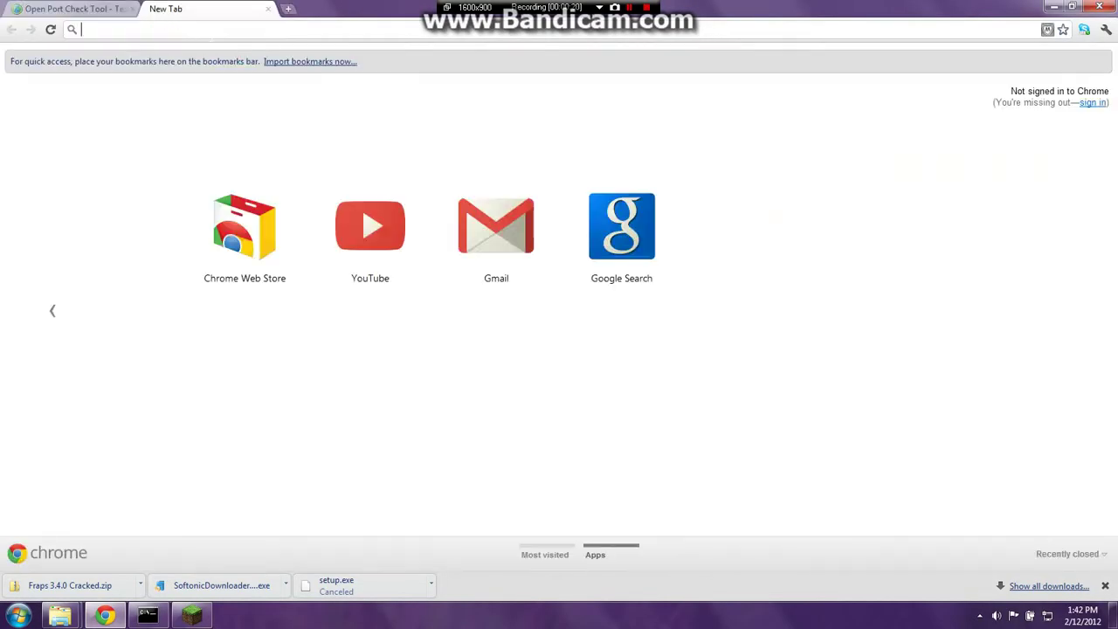
{"action": "type", "text": "1"}
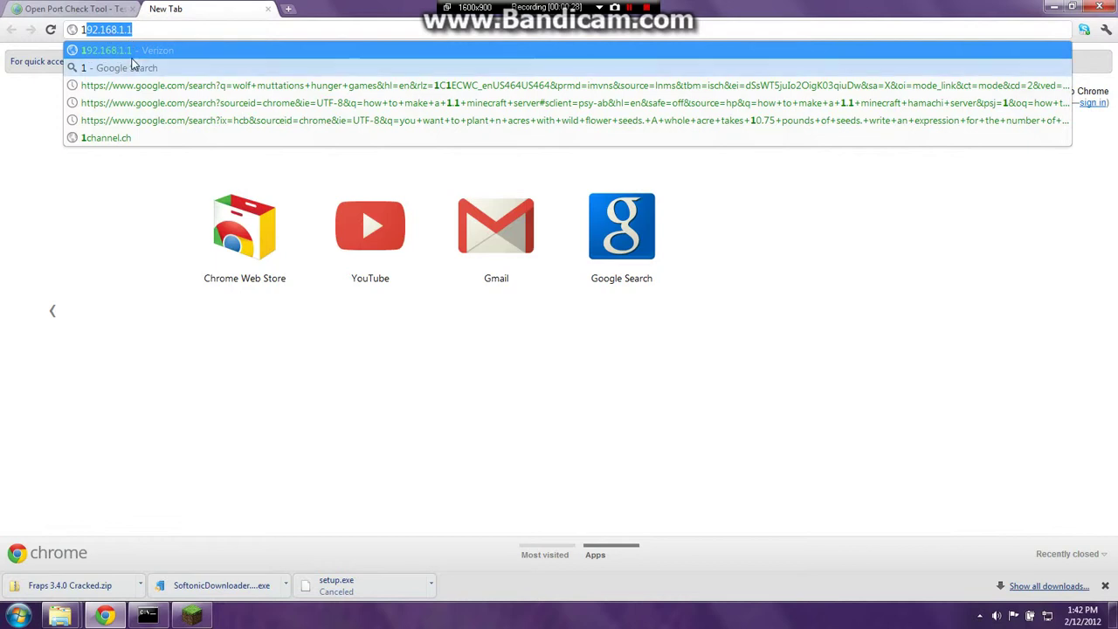
{"action": "left_click", "coordinate": [131, 51]}
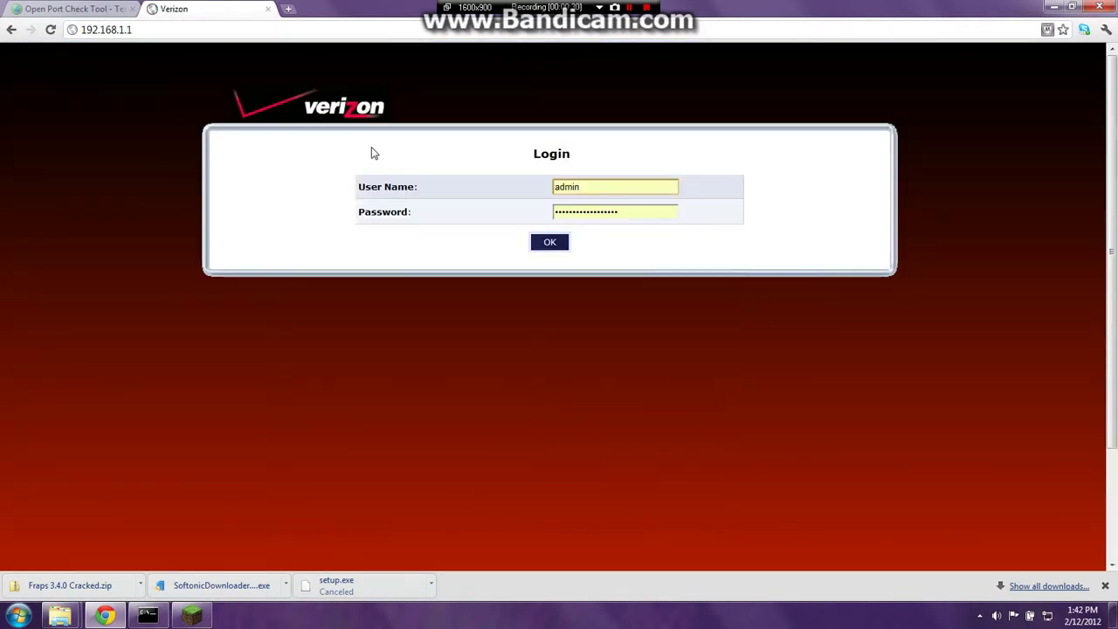
- Clear and re-enter the router password, then log in to the Verizon FiOS admin
{"action": "key", "text": "Tab"}
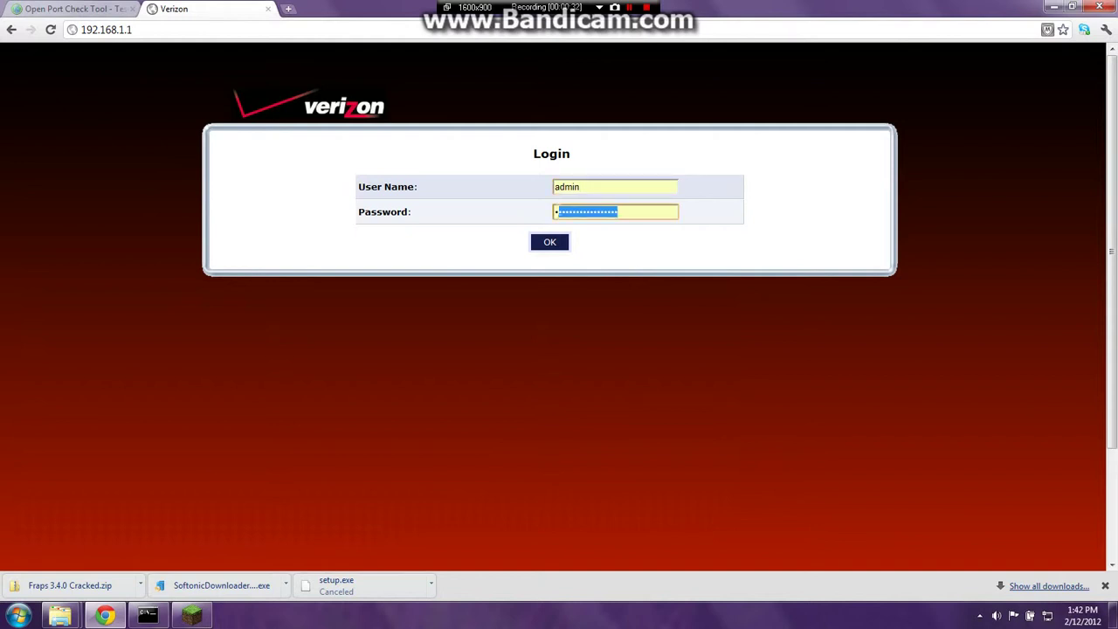
{"action": "key", "text": "BackSpace"}
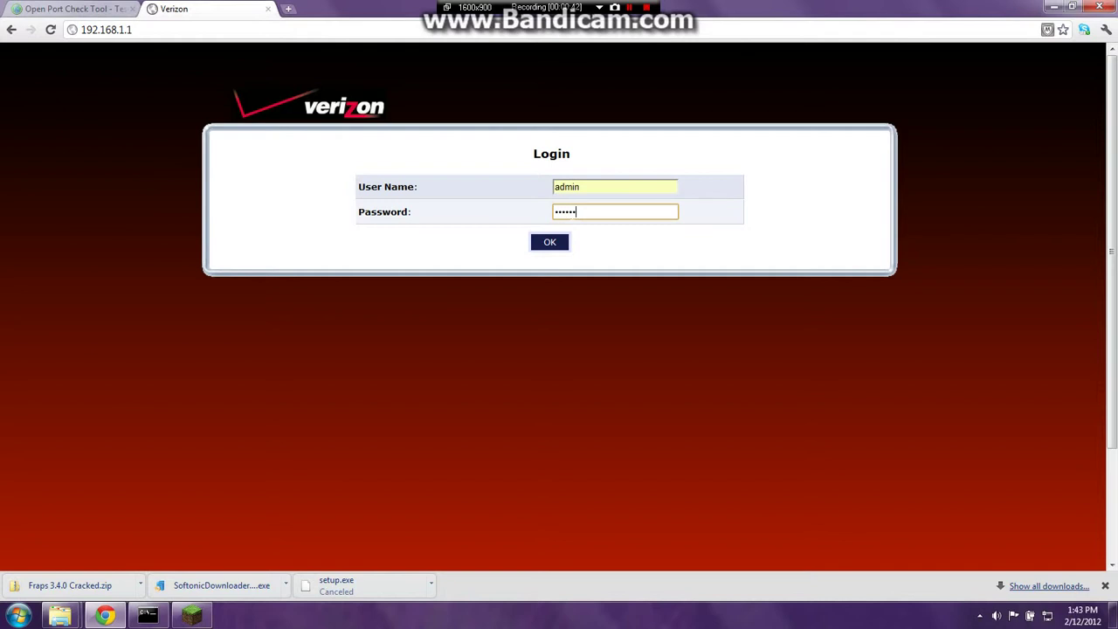
{"action": "key", "text": "Return"}
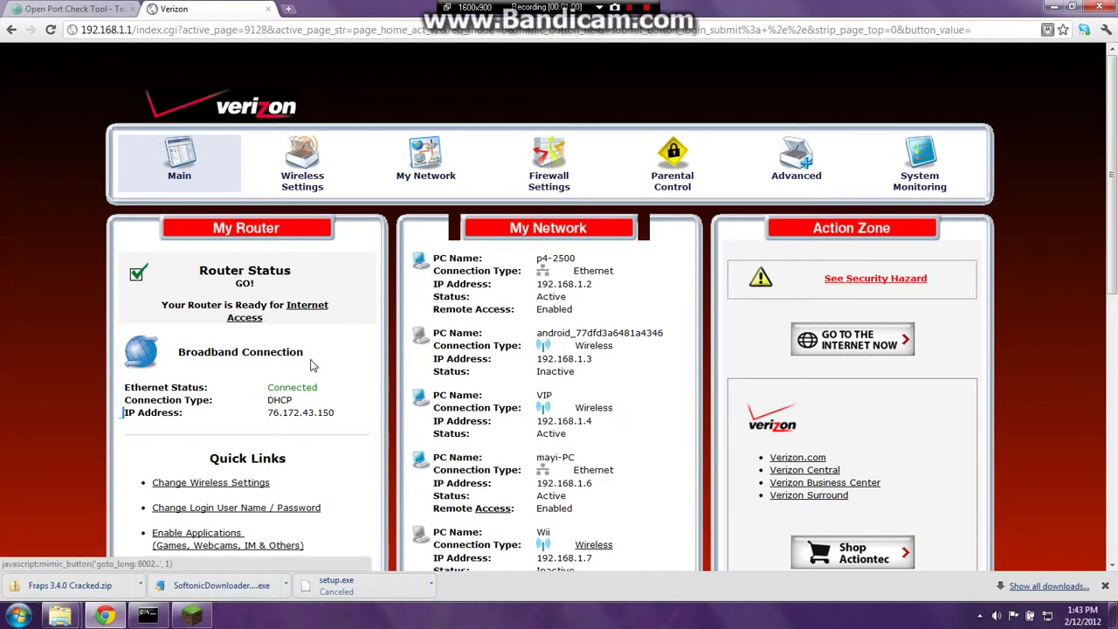
- Select the external IP address, then enter Firewall Settings and accept the warning
{"action": "left_click_drag", "start_coordinate": [267, 422], "coordinate": [318, 423]}
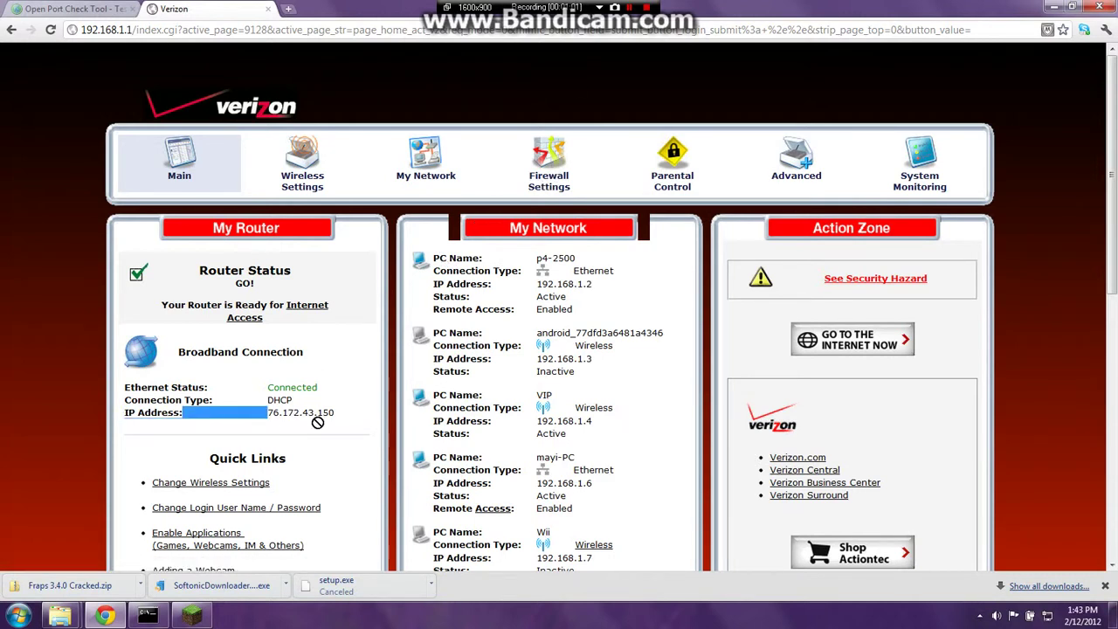
{"action": "left_click", "coordinate": [542, 186]}
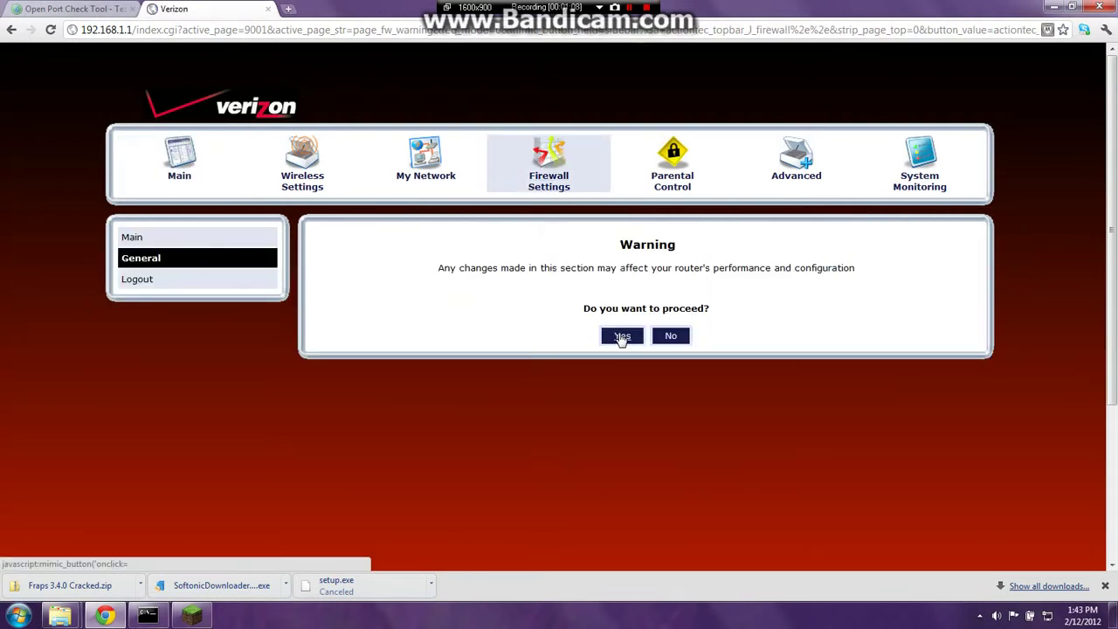
{"action": "left_click", "coordinate": [622, 337]}
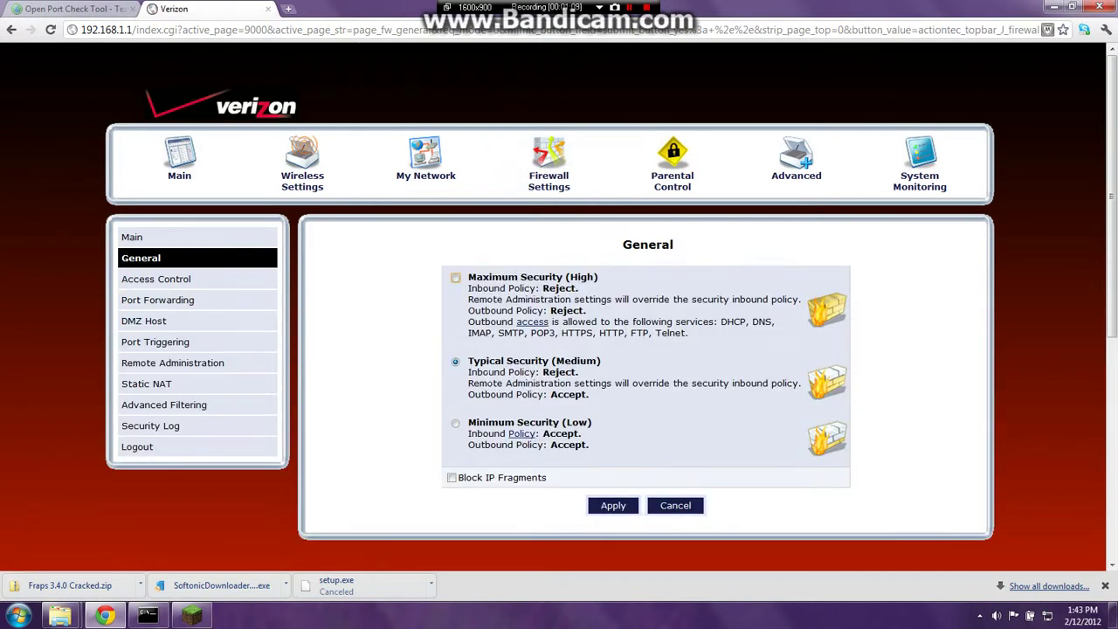
- Open the mcraft rule for editing from the Port Forwarding list
{"action": "left_click", "coordinate": [173, 304]}
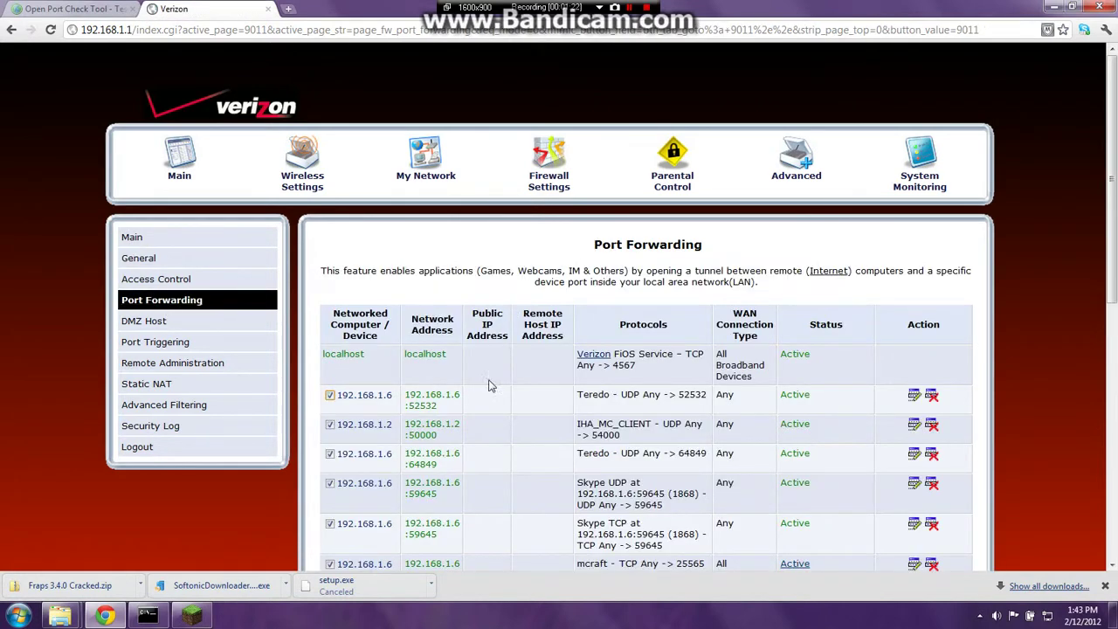
{"action": "scroll", "coordinate": [498, 367], "scroll_direction": "down", "scroll_amount": 3}
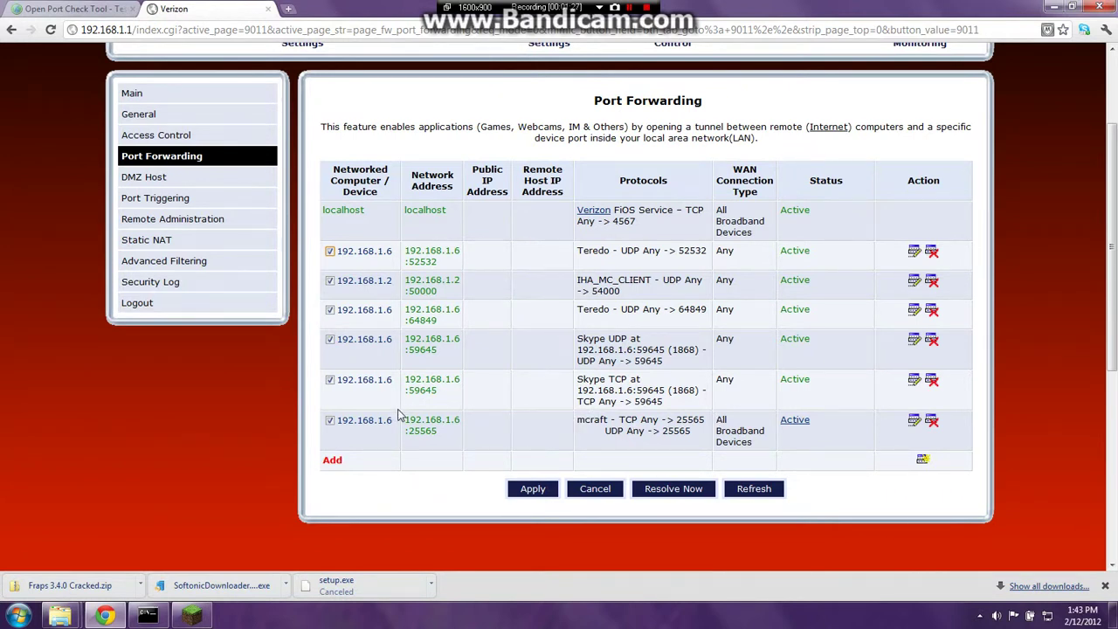
{"action": "left_click", "coordinate": [912, 422]}
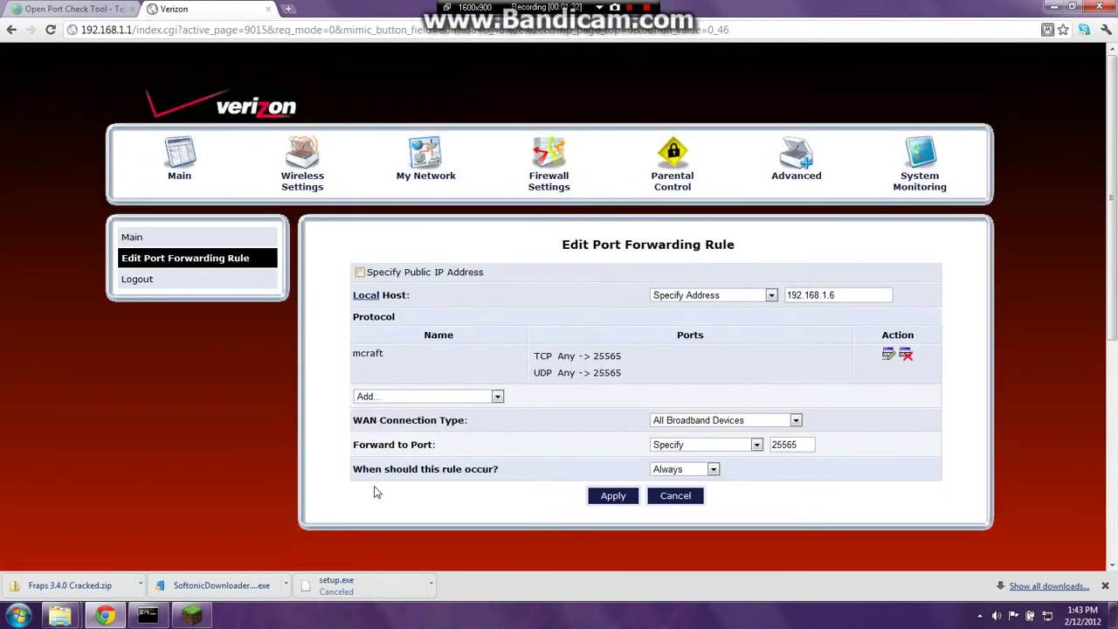
{"action": "left_click", "coordinate": [11, 30]}
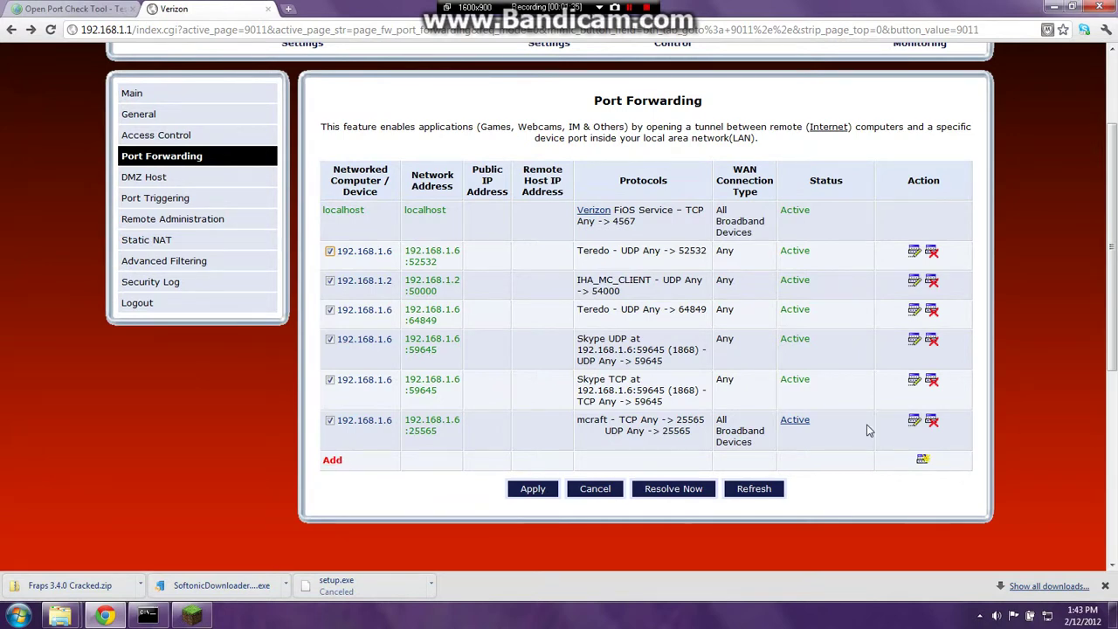
{"action": "left_click", "coordinate": [912, 423]}
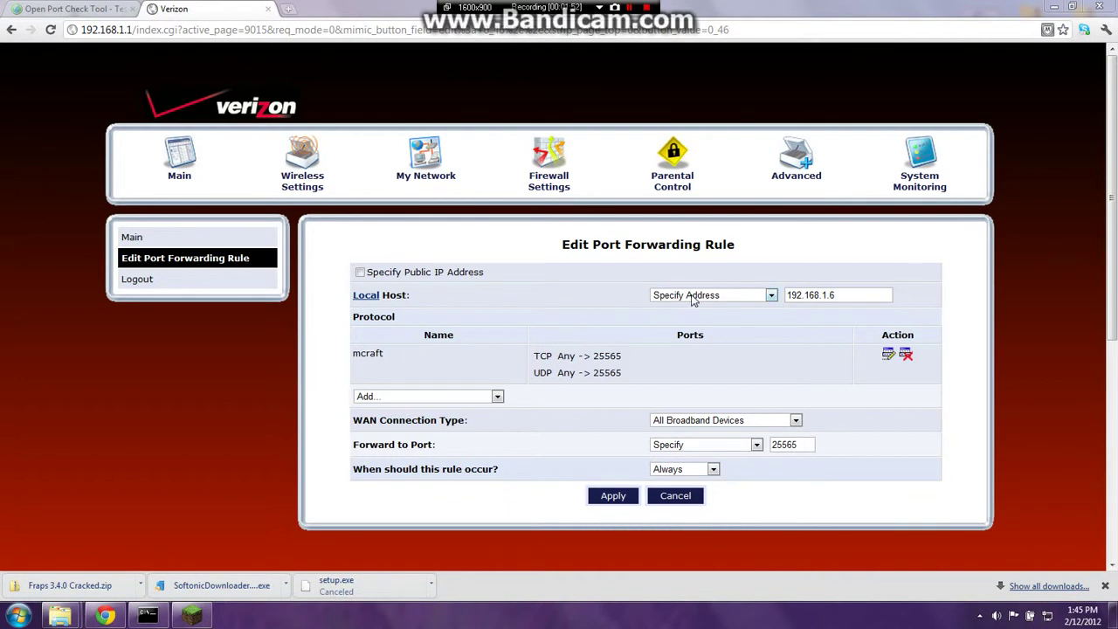
- Dismiss the ad popup and keep the mcraft rule's Local Host as Specify Address
{"action": "mouse_move", "coordinate": [367, 295]}
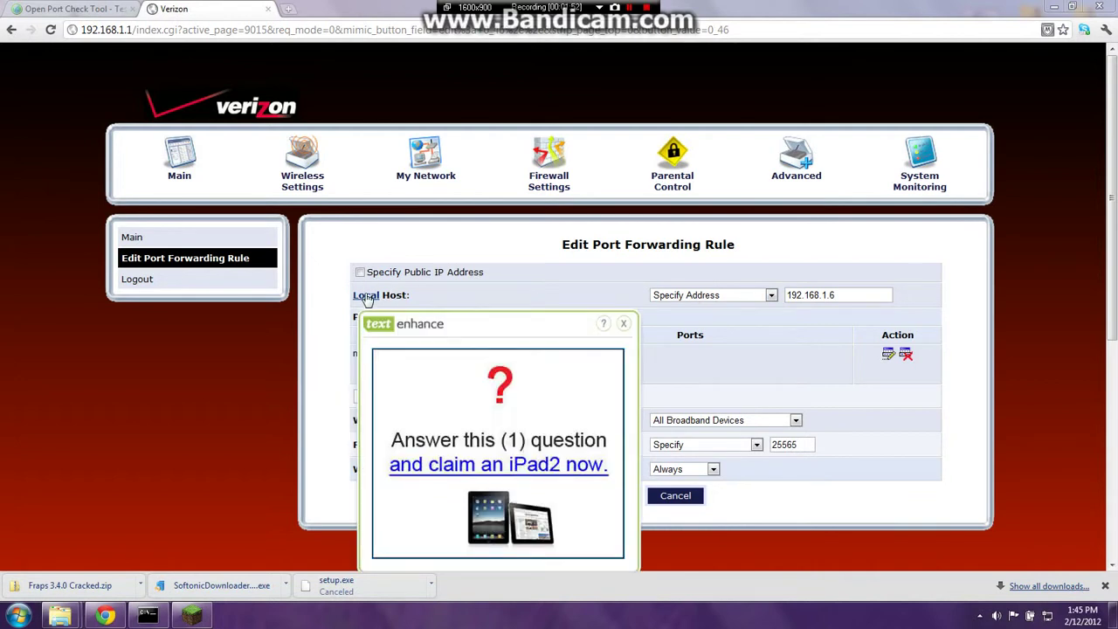
{"action": "left_click", "coordinate": [624, 325]}
{"action": "left_click", "coordinate": [699, 297]}
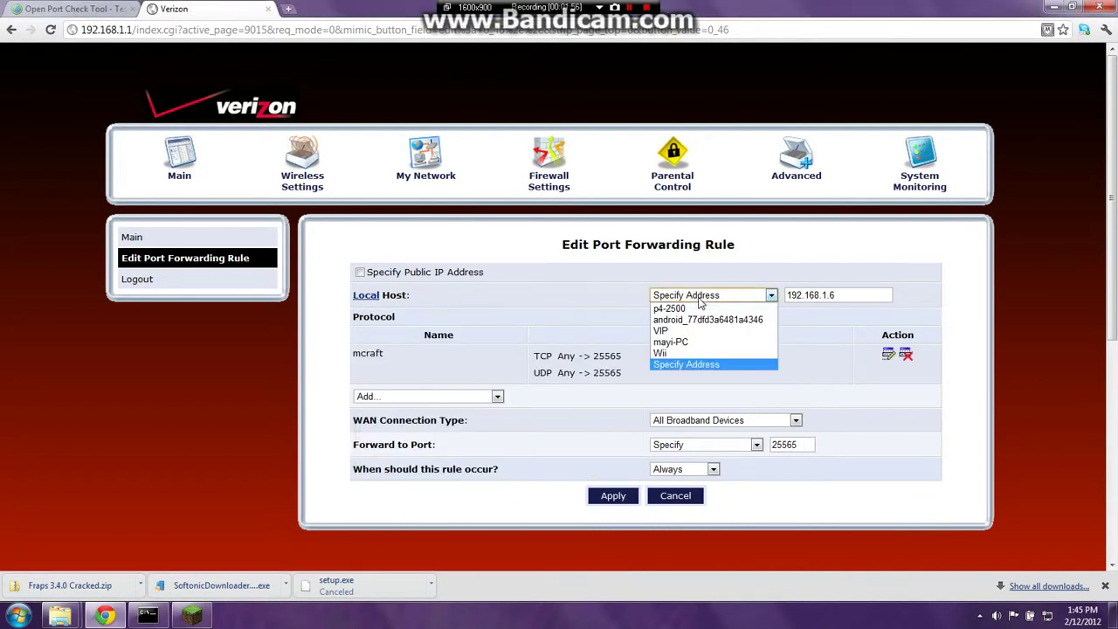
{"action": "left_click", "coordinate": [699, 298]}
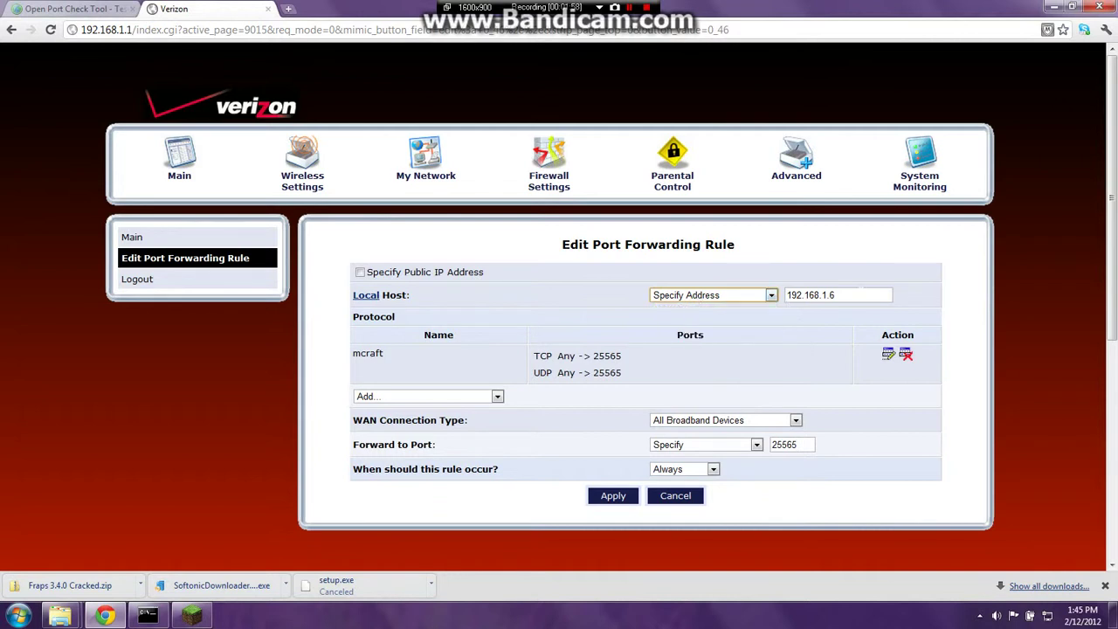
{"action": "left_click", "coordinate": [19, 614]}
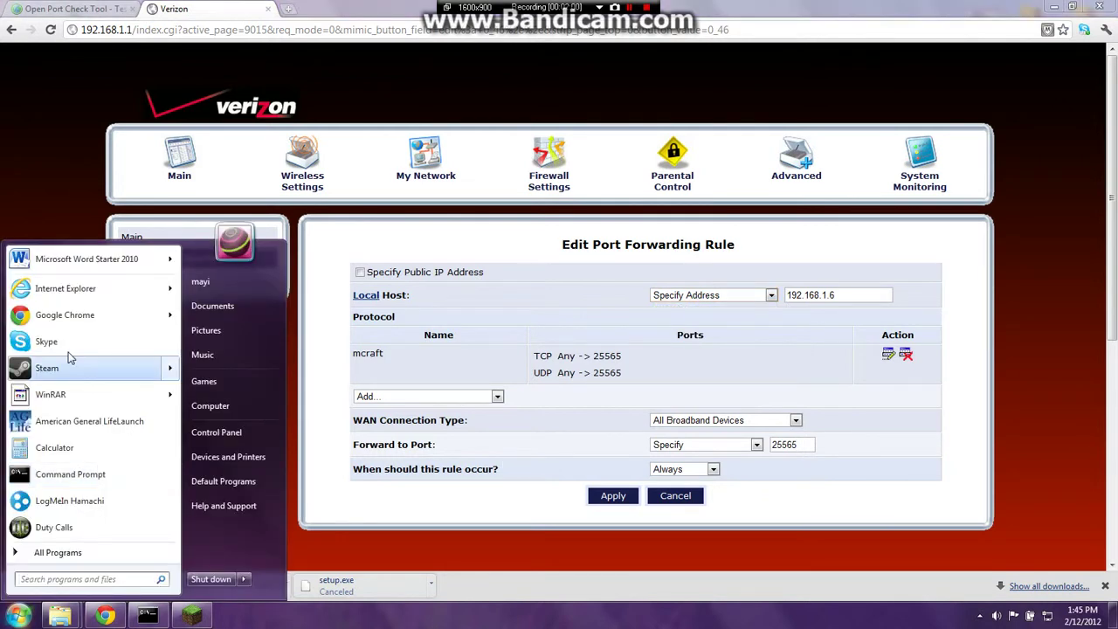
- Run ipconfig in Command Prompt, confirm IPv4 address 192.168.1.6, and close it
{"action": "left_click", "coordinate": [56, 473]}
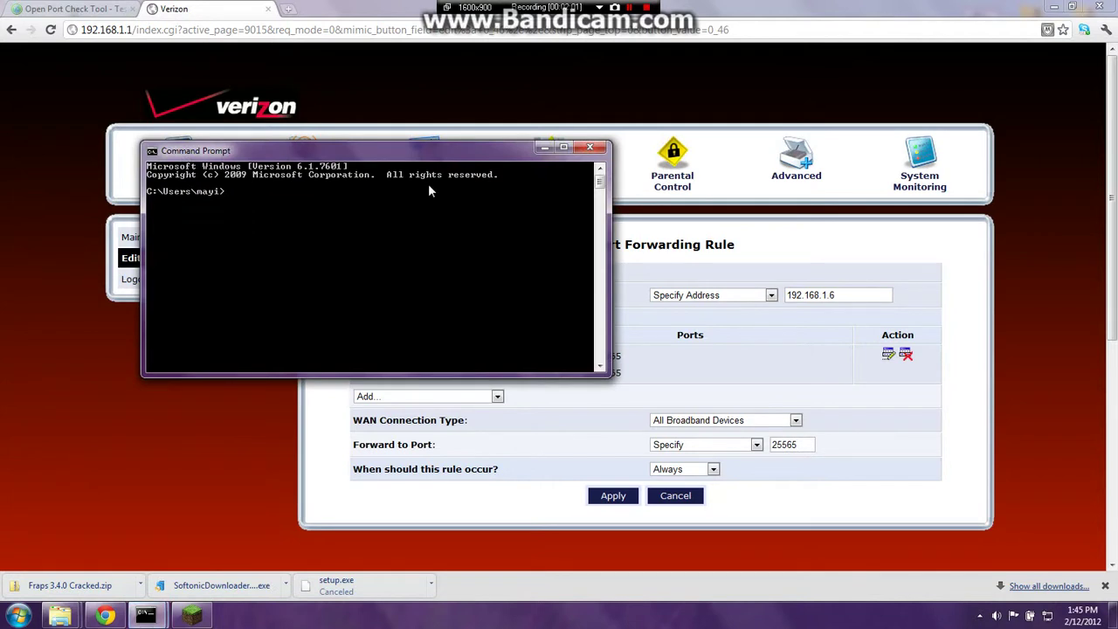
{"action": "type", "text": "ipconfig"}
{"action": "key", "text": "Return"}
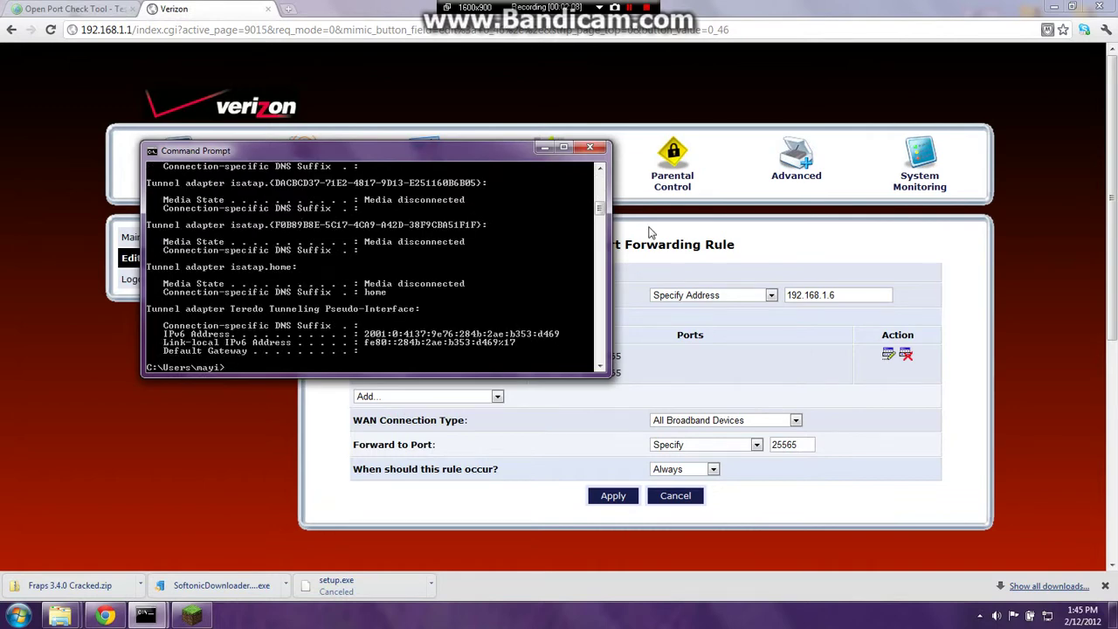
{"action": "mouse_move", "coordinate": [606, 214]}
{"action": "left_mouse_down"}
{"action": "mouse_move", "coordinate": [603, 181]}
{"action": "mouse_move", "coordinate": [602, 210]}
{"action": "mouse_move", "coordinate": [603, 199]}
{"action": "left_mouse_up"}
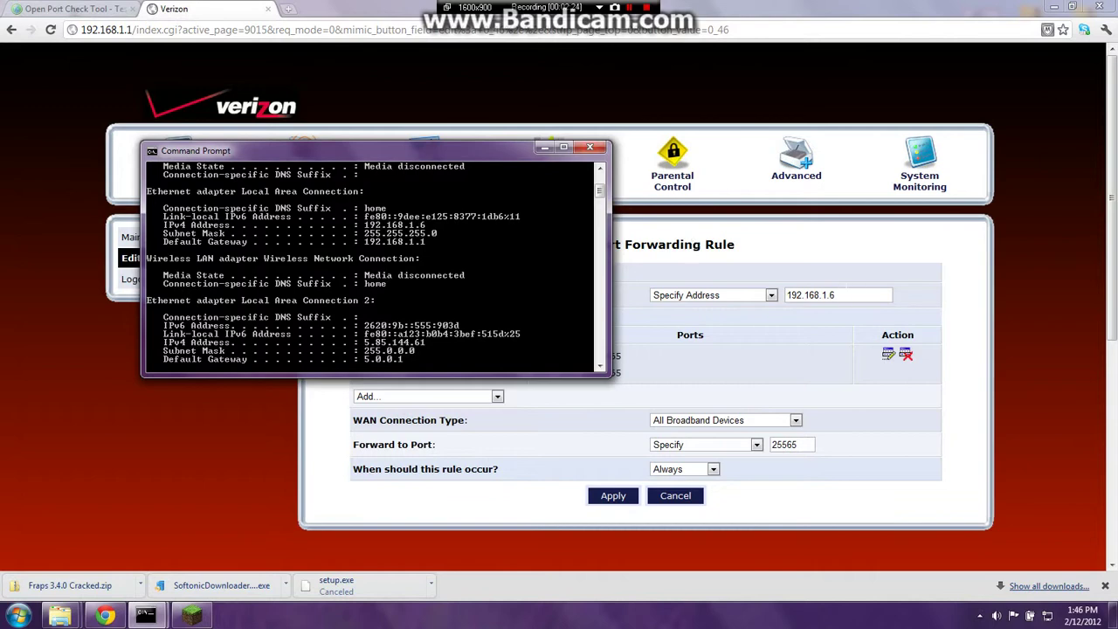
{"action": "left_click", "coordinate": [589, 148]}
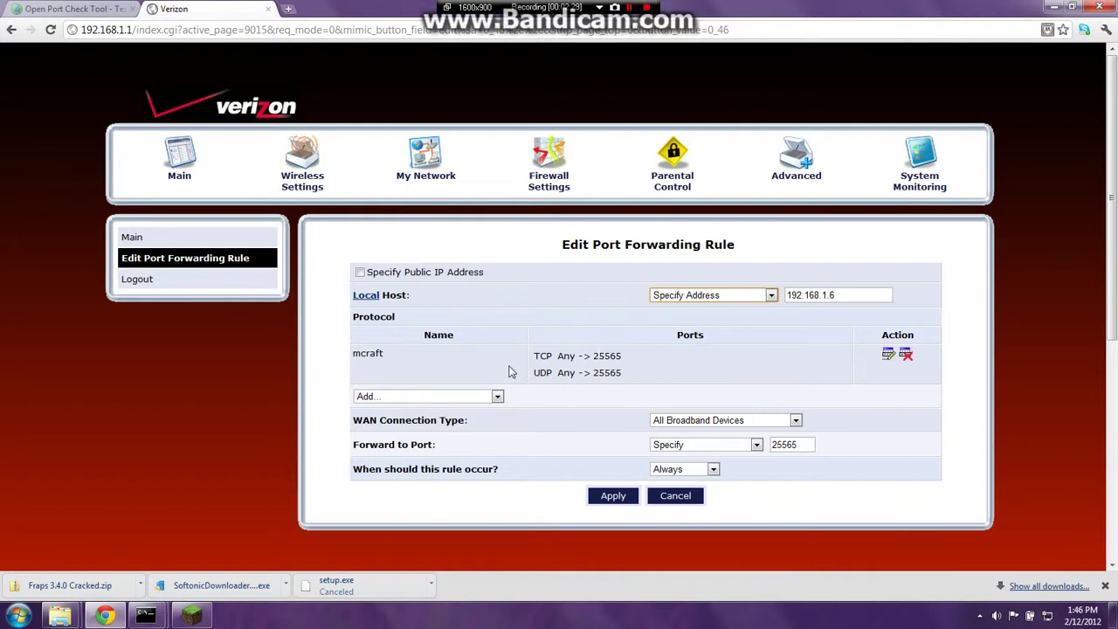
- Start a new port forwarding rule and set its protocol to User Defined
{"action": "left_click", "coordinate": [11, 30]}
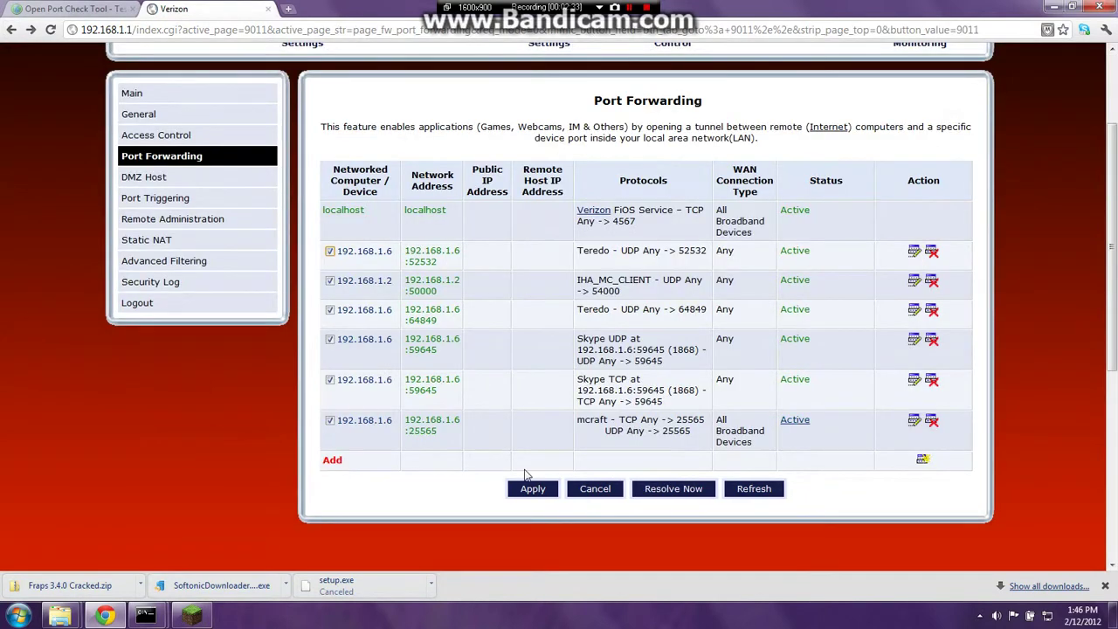
{"action": "left_click", "coordinate": [334, 460]}
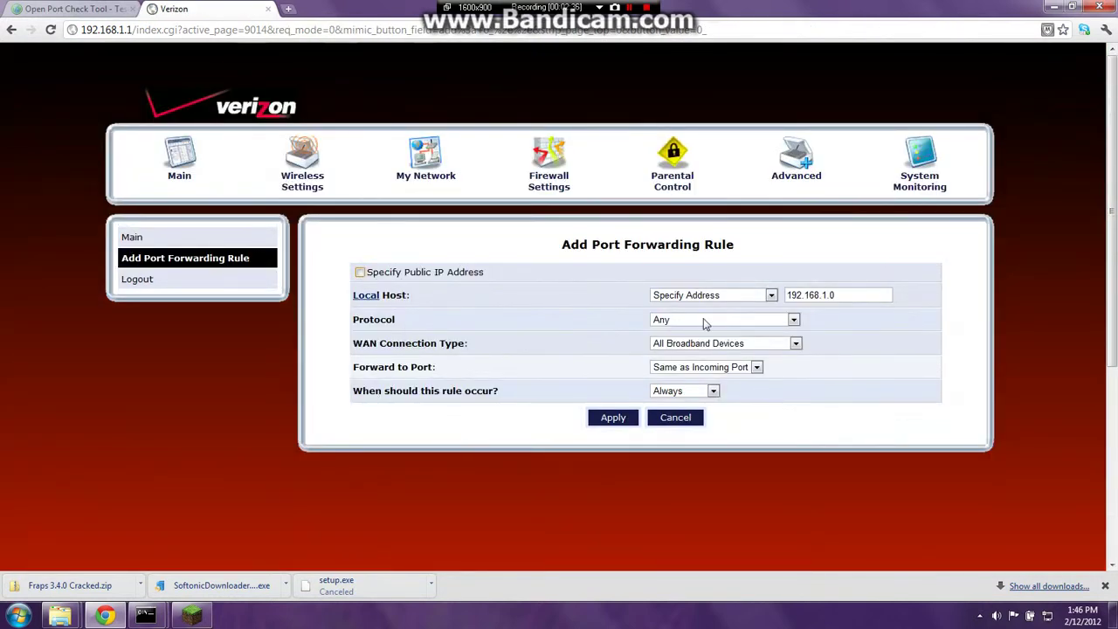
{"action": "left_click", "coordinate": [792, 319]}
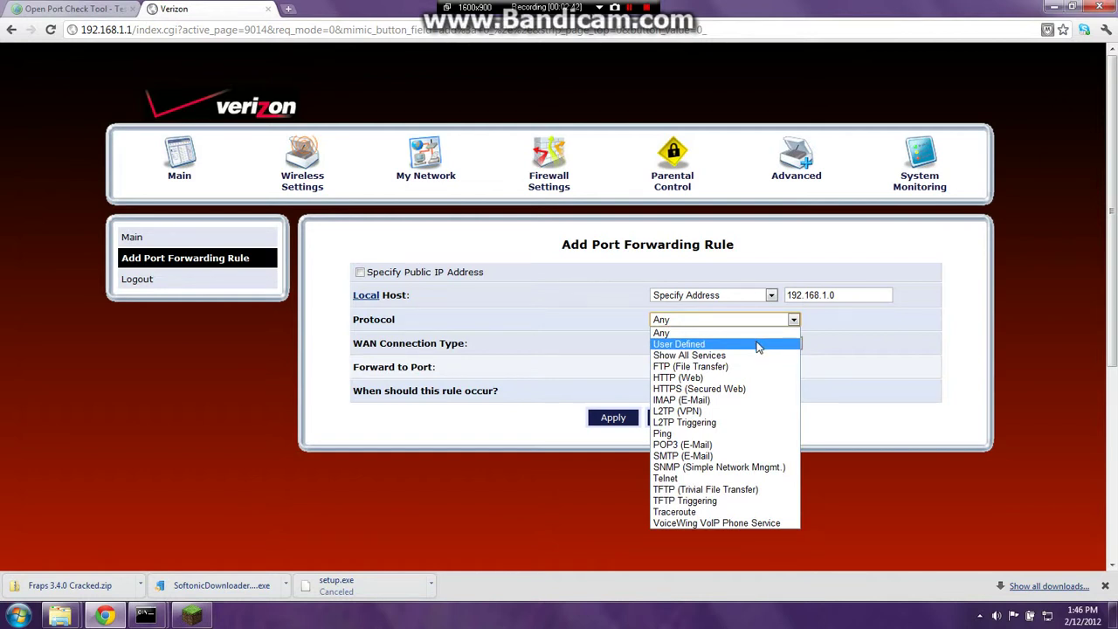
{"action": "left_click", "coordinate": [718, 320]}
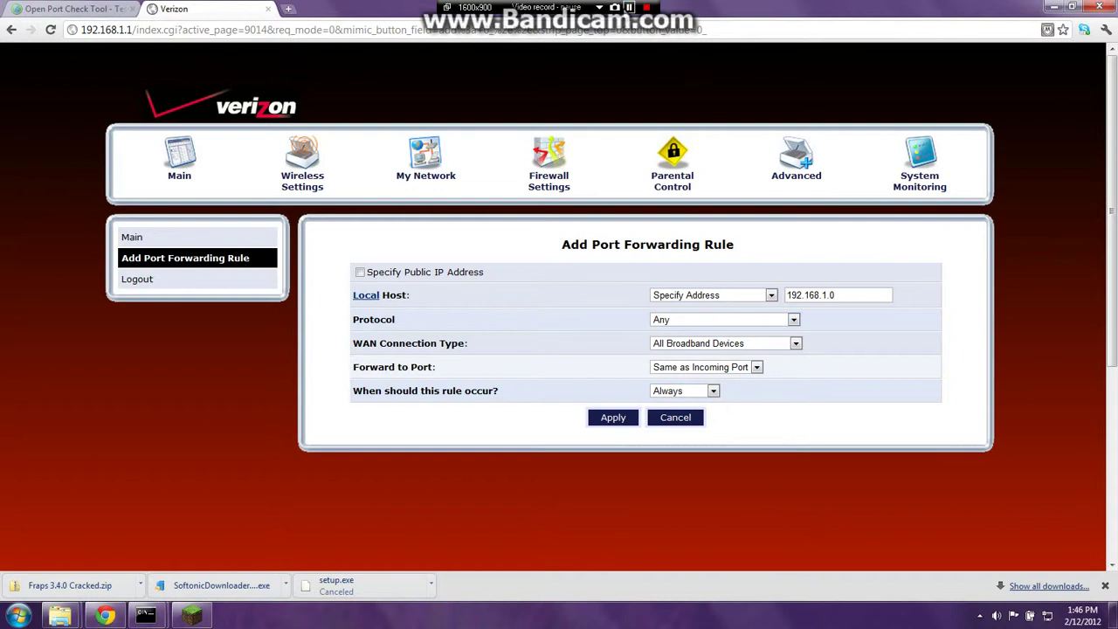
{"action": "key", "text": "Down"}
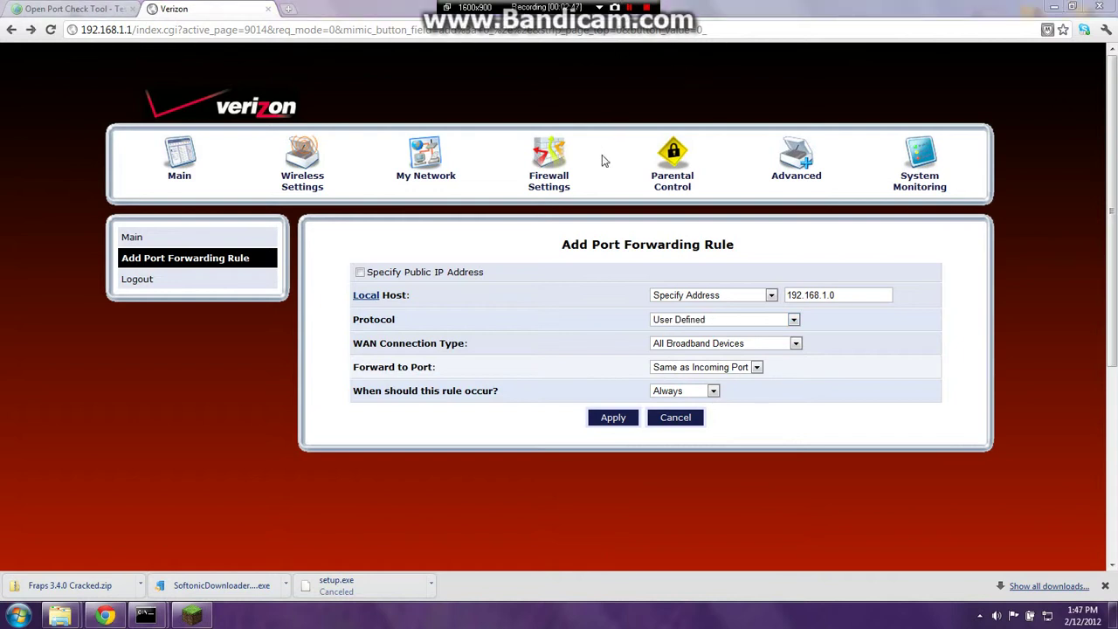
{"action": "left_click", "coordinate": [744, 320]}
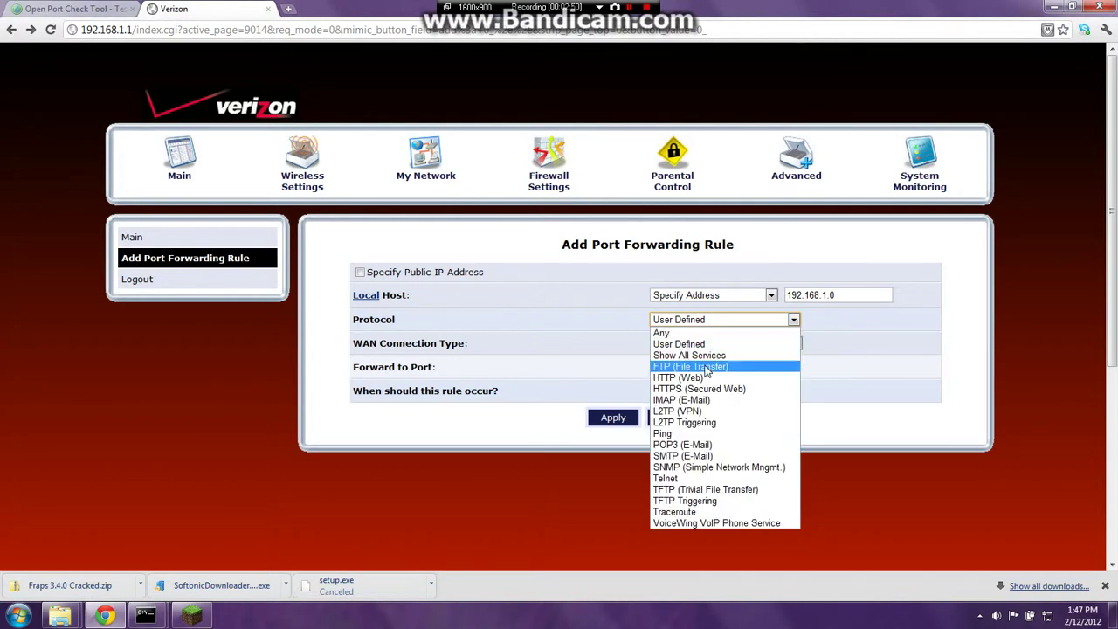
{"action": "left_click", "coordinate": [697, 333]}
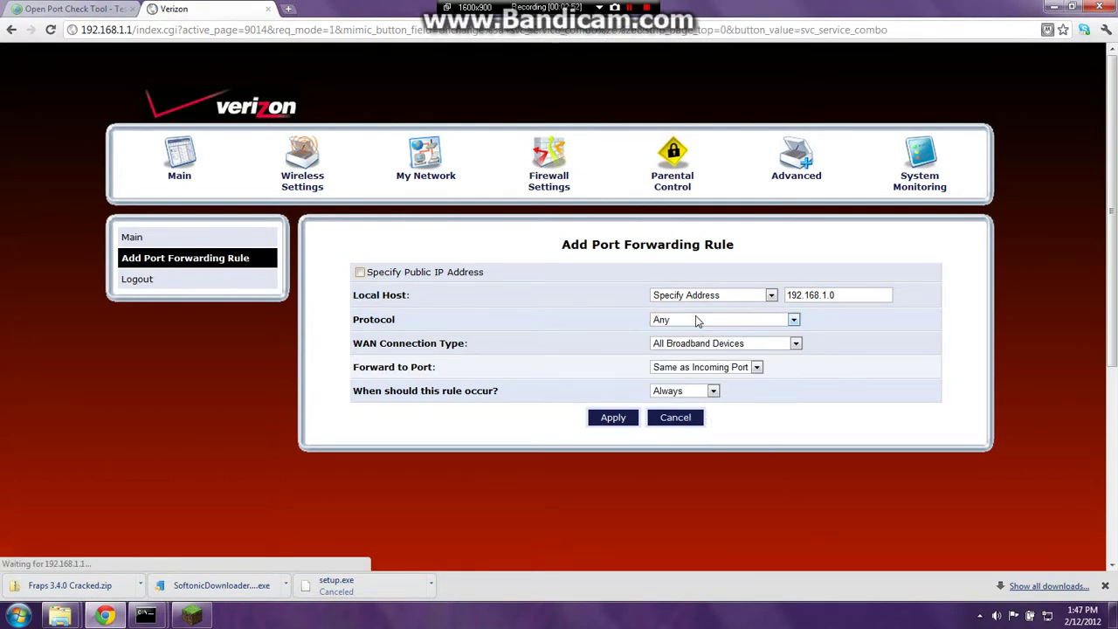
{"action": "left_click", "coordinate": [698, 320]}
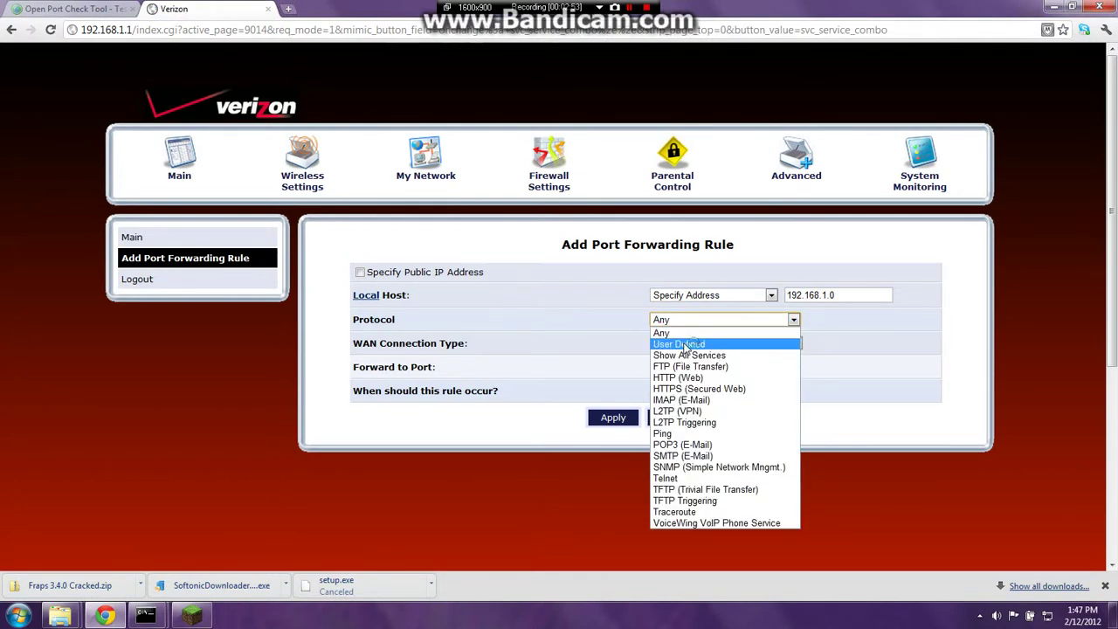
{"action": "left_click", "coordinate": [685, 344]}
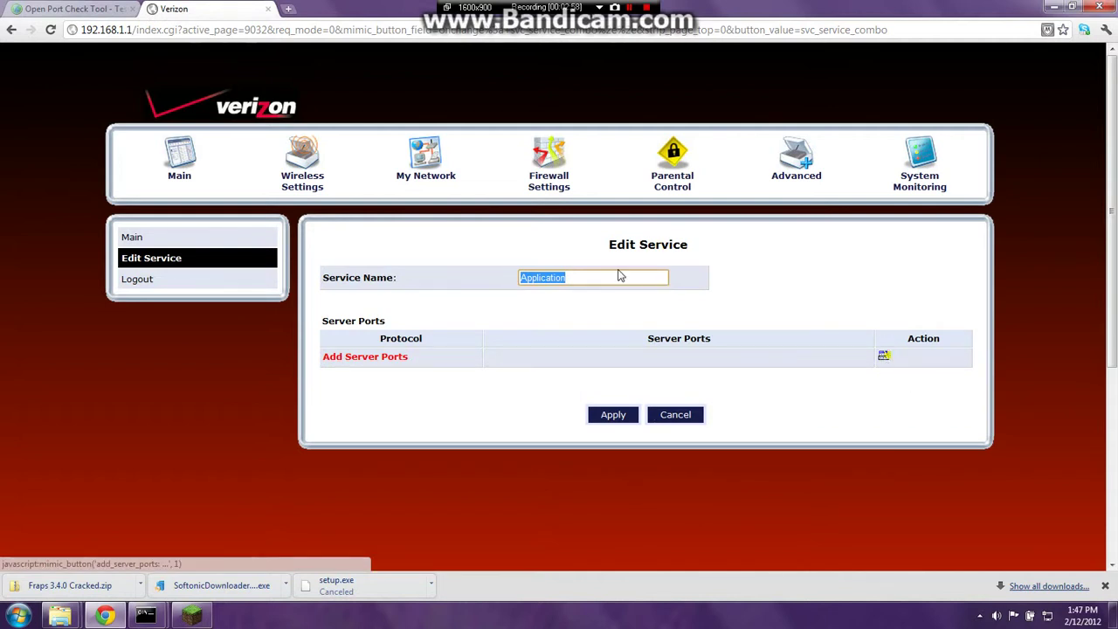
- Rename the service 'wddawadad' and try a TCP single destination port entry, then back out
{"action": "key", "text": "BackSpace"}
{"action": "type", "text": "wddawadad"}
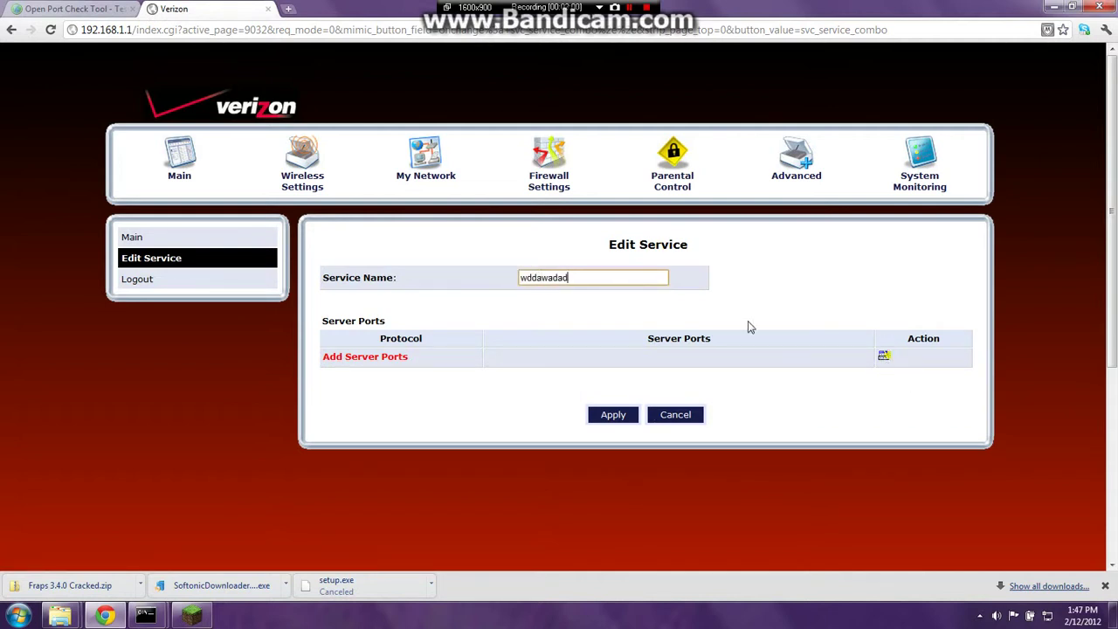
{"action": "left_click", "coordinate": [885, 358]}
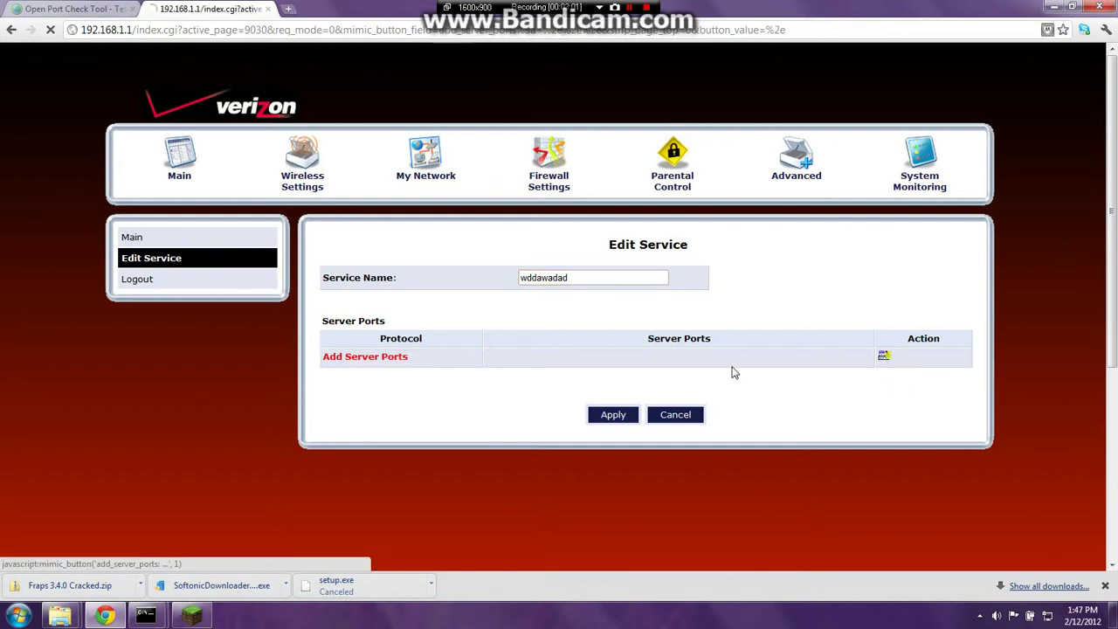
{"action": "left_click", "coordinate": [646, 307]}
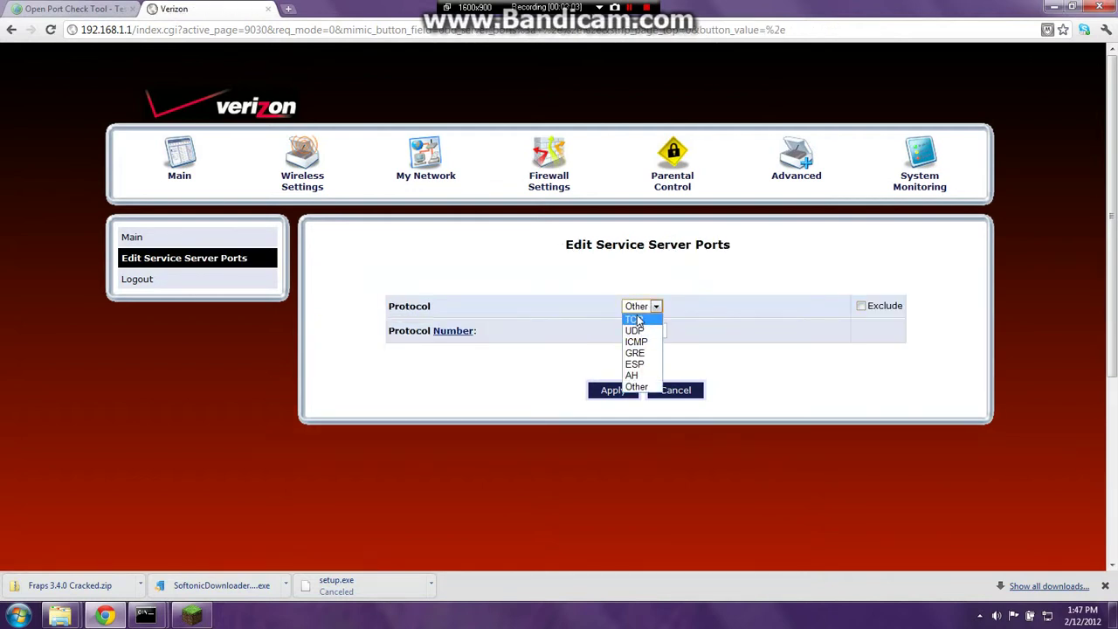
{"action": "left_click", "coordinate": [636, 319]}
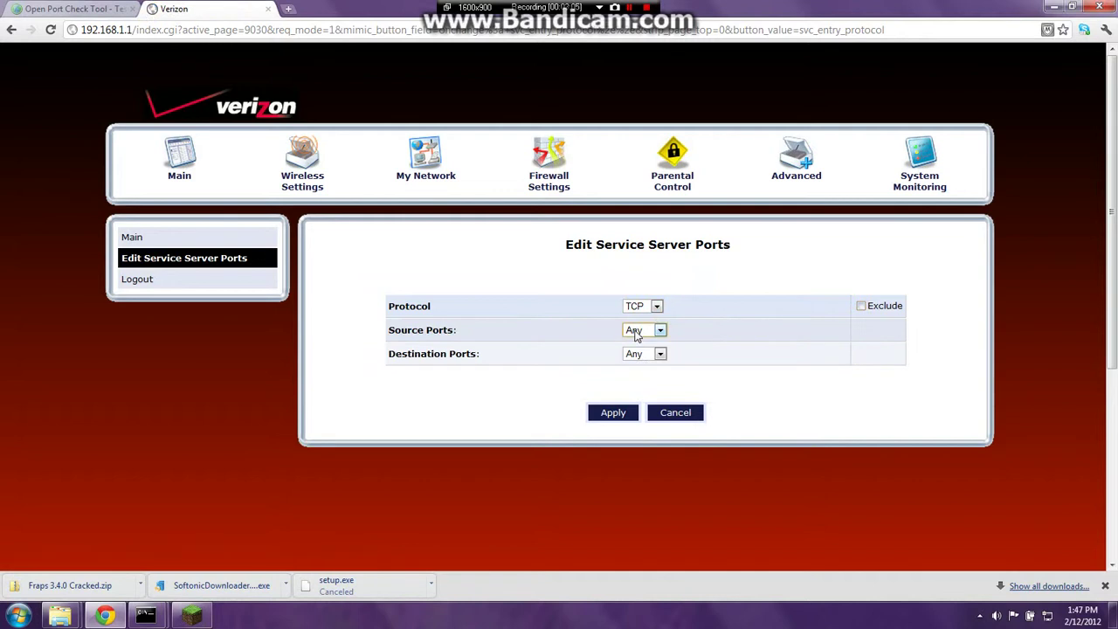
{"action": "left_click", "coordinate": [636, 353]}
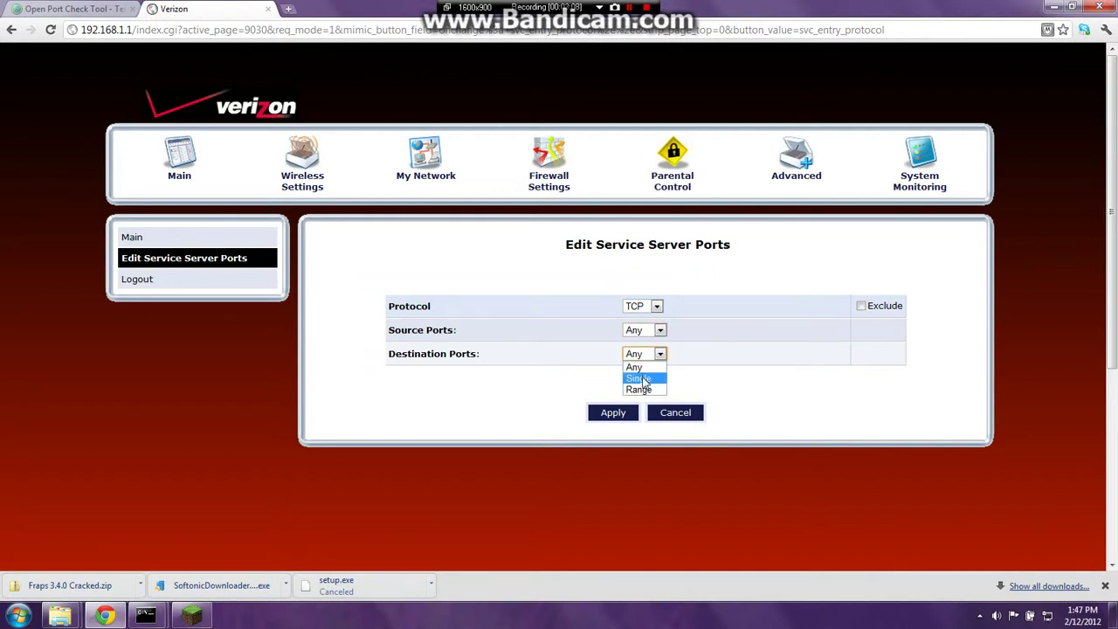
{"action": "left_click", "coordinate": [644, 379]}
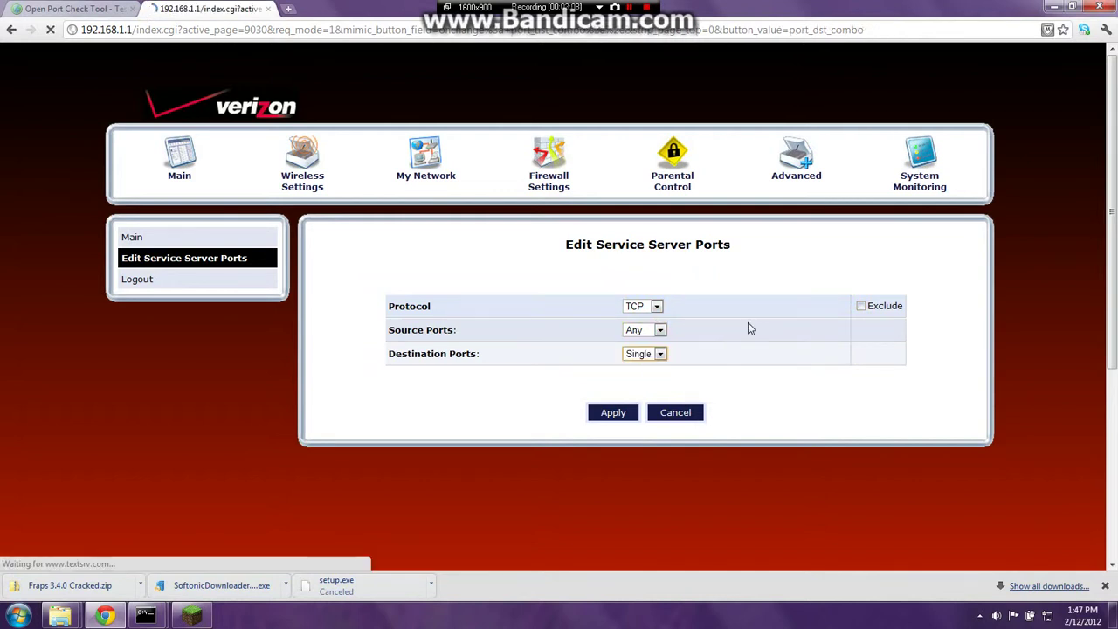
{"action": "left_click", "coordinate": [669, 418]}
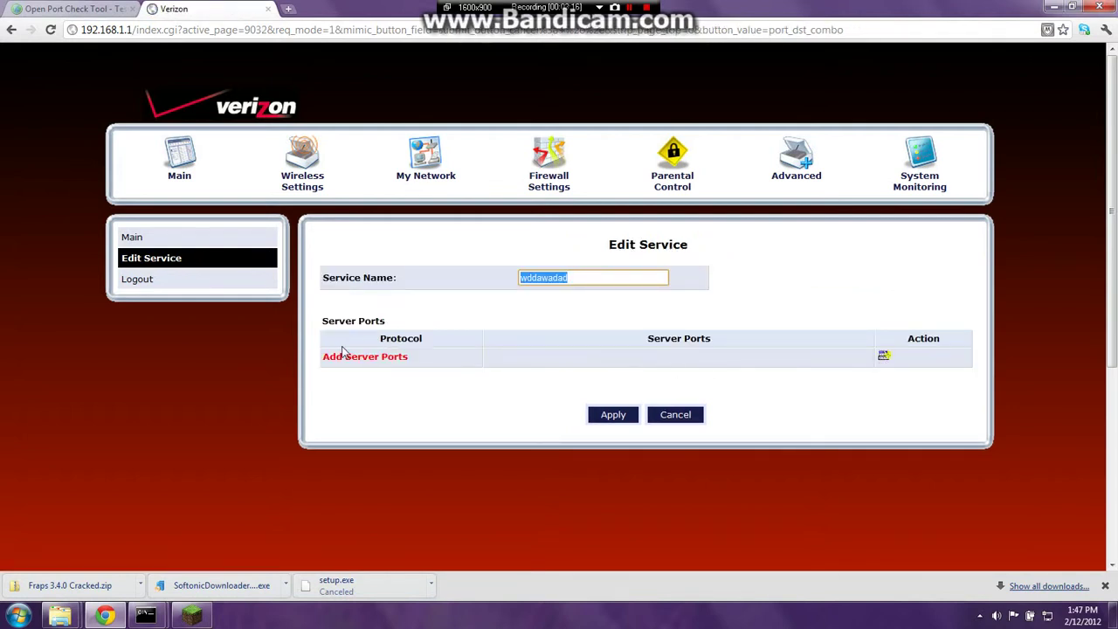
- Try a UDP single destination port entry, then discard it and cancel the custom service
{"action": "left_click", "coordinate": [882, 356]}
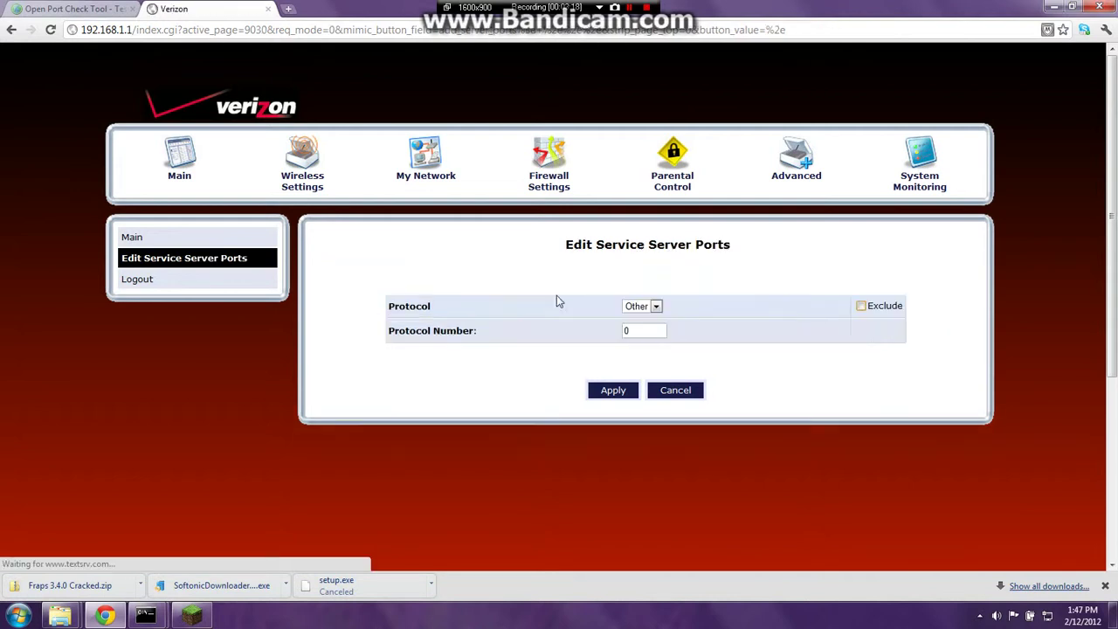
{"action": "left_click", "coordinate": [630, 307]}
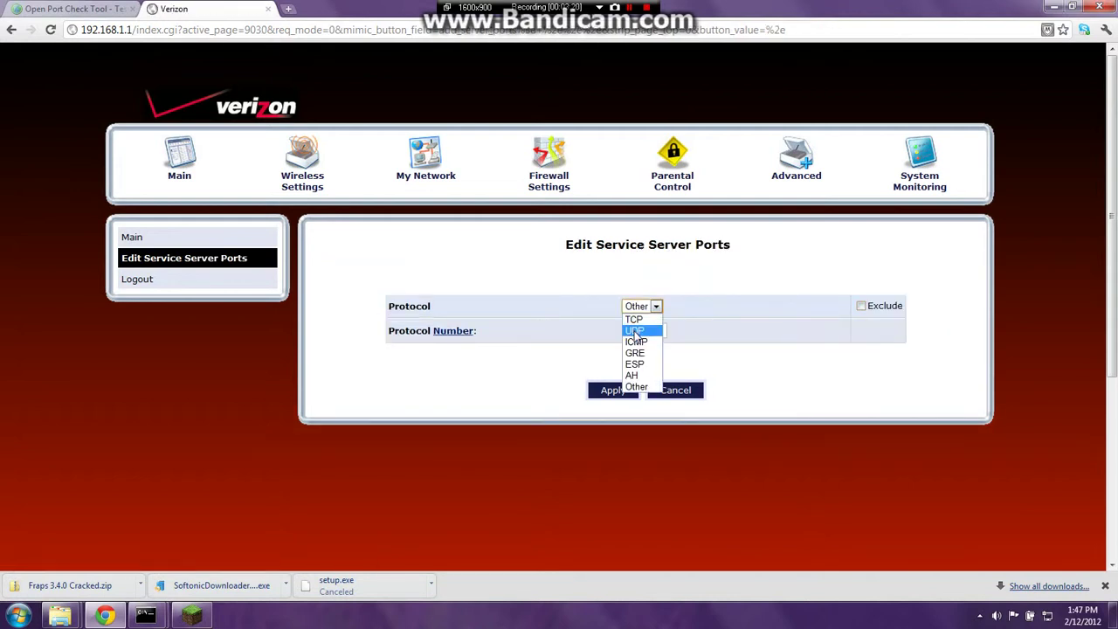
{"action": "left_click", "coordinate": [635, 332]}
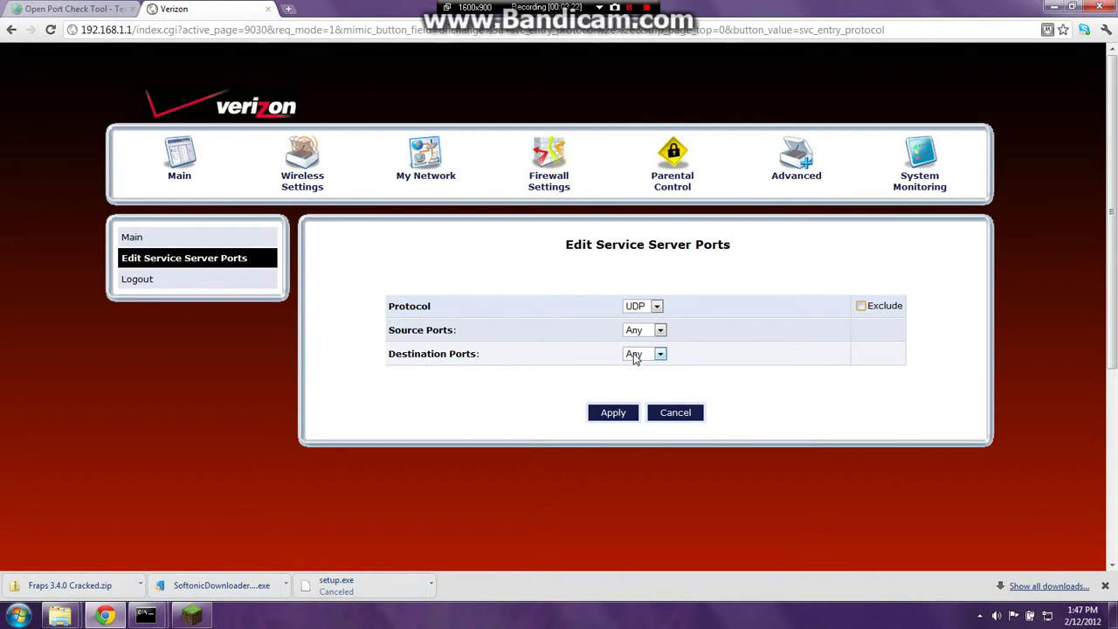
{"action": "left_click", "coordinate": [635, 356]}
{"action": "left_click", "coordinate": [650, 380]}
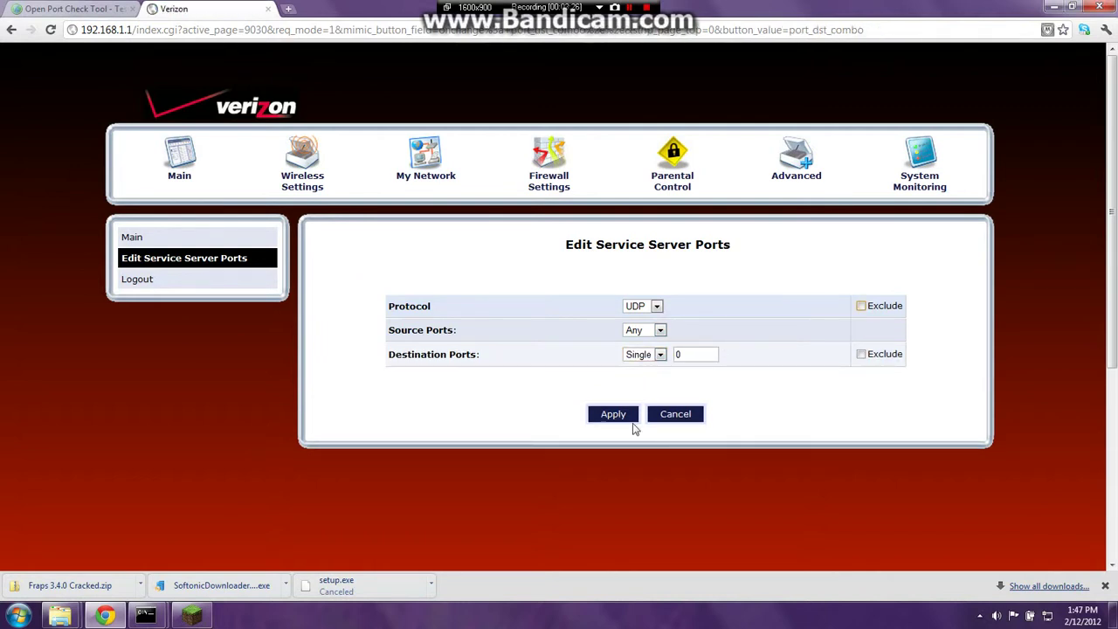
{"action": "left_click", "coordinate": [675, 414]}
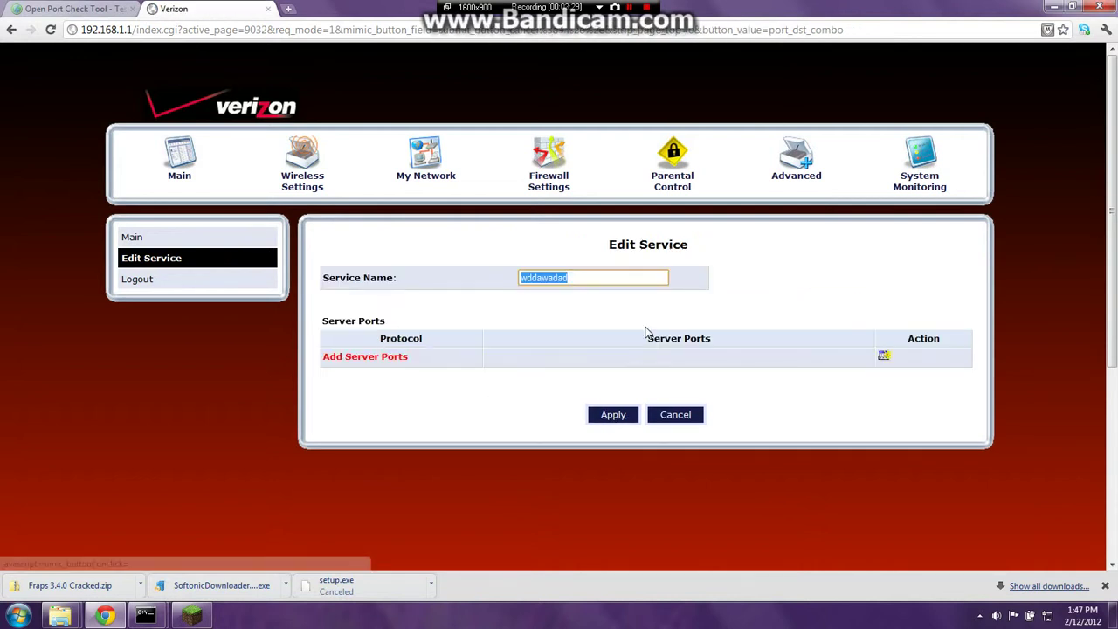
{"action": "left_click", "coordinate": [677, 414]}
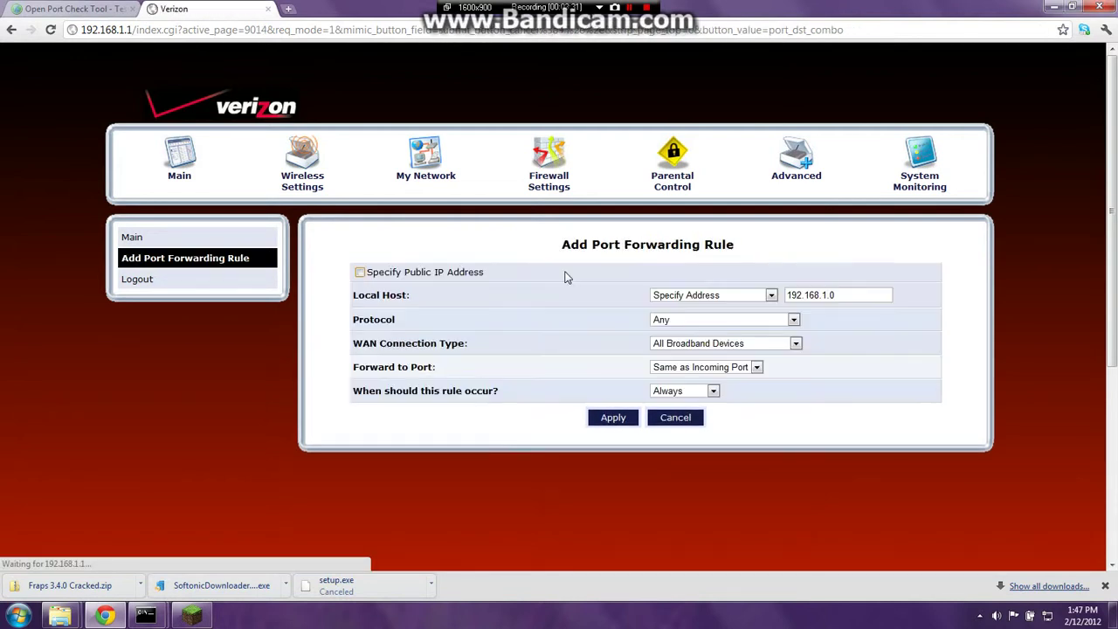
- Leave All Broadband Devices, same port and Always unchanged, cancel, and scroll to the mcraft row
{"action": "left_click", "coordinate": [722, 349]}
{"action": "left_click", "coordinate": [722, 352]}
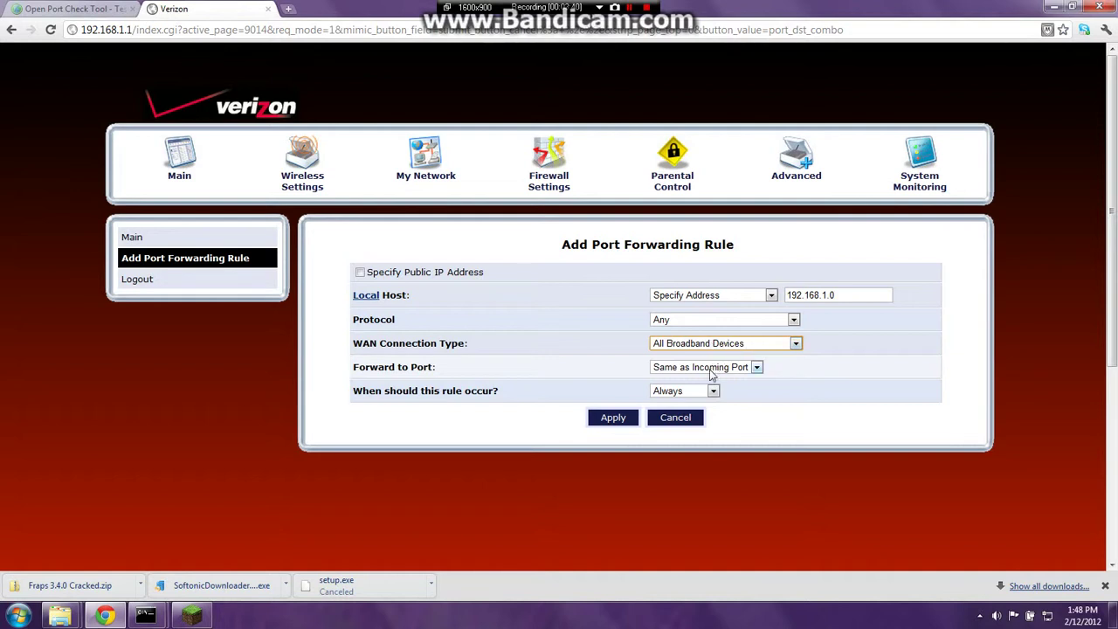
{"action": "left_click", "coordinate": [709, 371]}
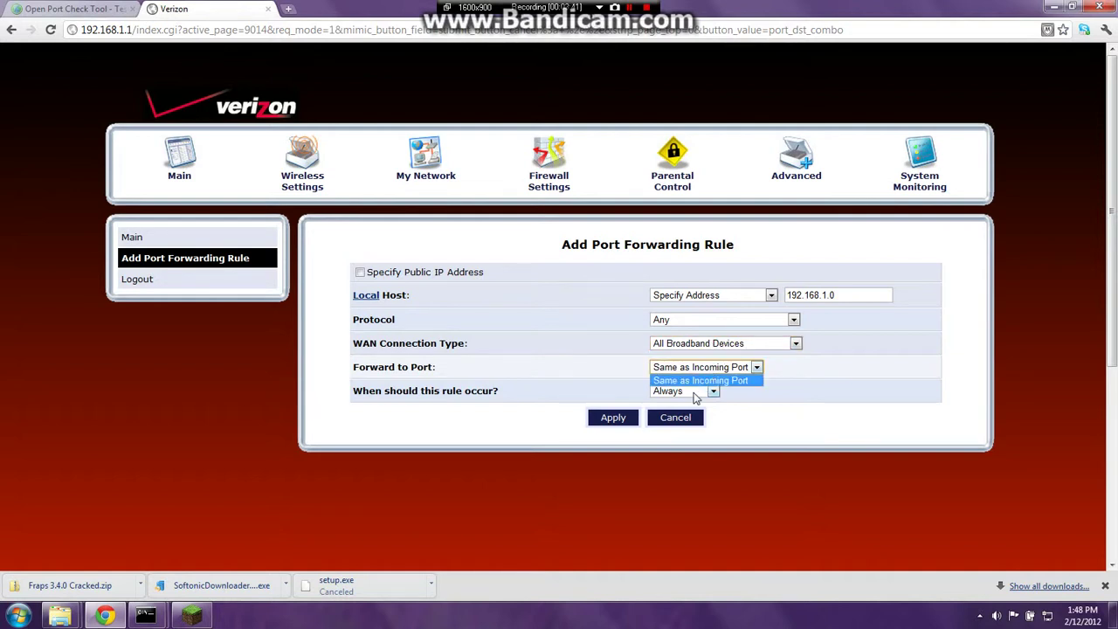
{"action": "left_click", "coordinate": [692, 380]}
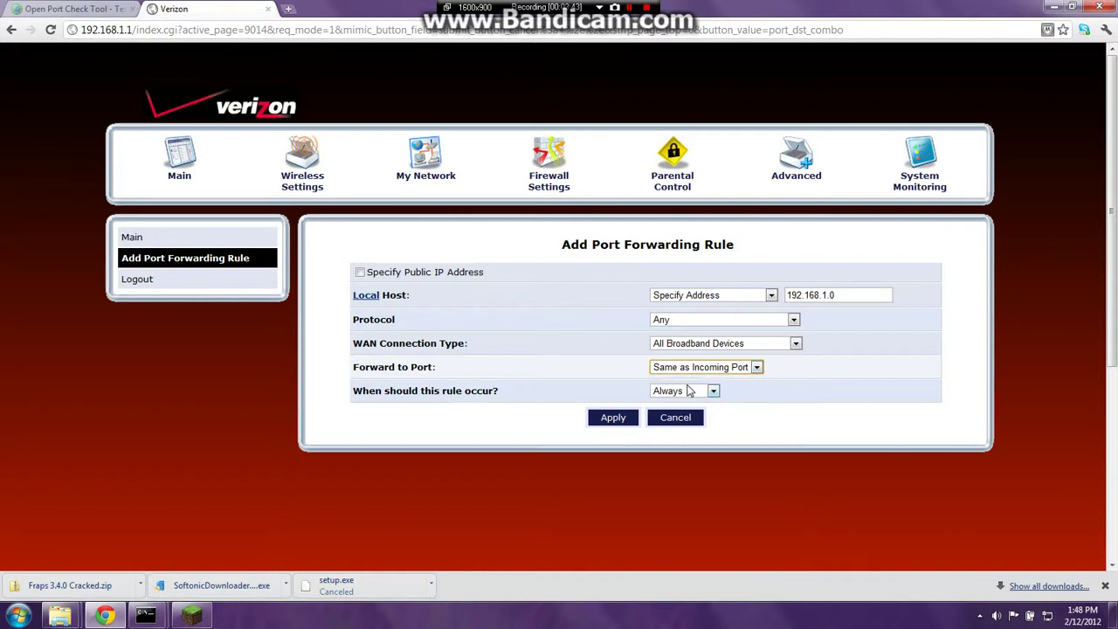
{"action": "left_click", "coordinate": [688, 391]}
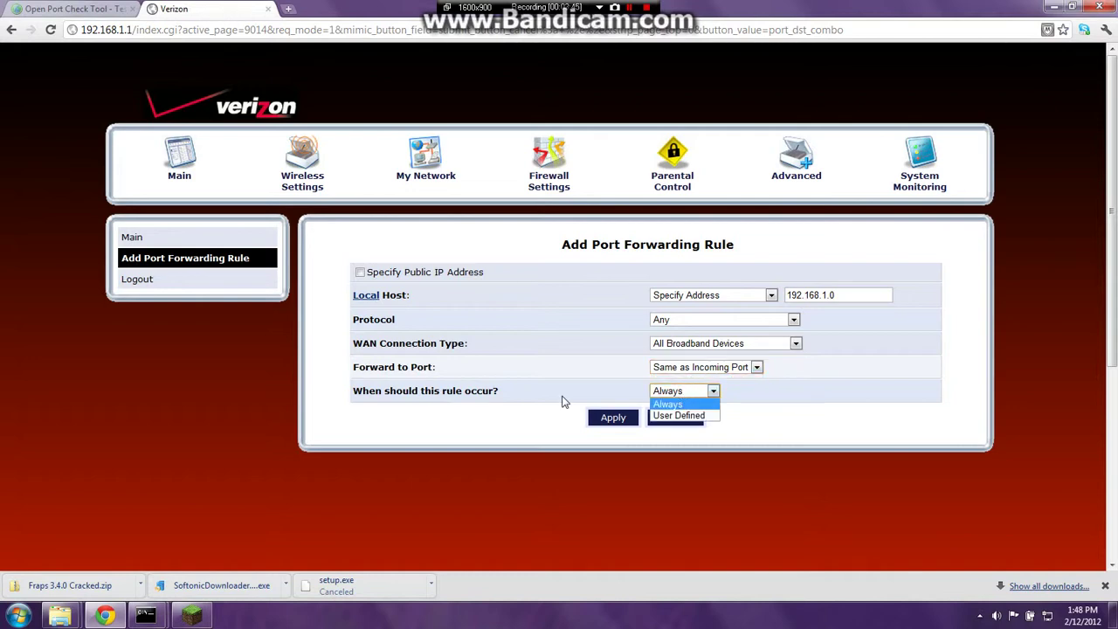
{"action": "left_click", "coordinate": [657, 400]}
{"action": "left_click", "coordinate": [675, 418]}
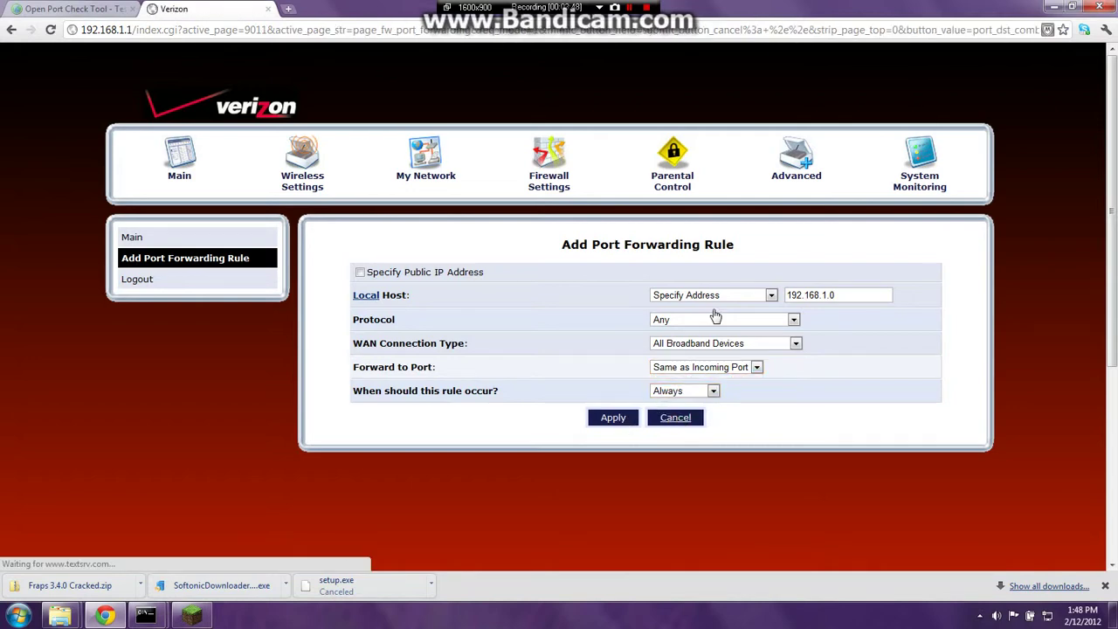
{"action": "scroll", "coordinate": [419, 466], "scroll_direction": "down", "scroll_amount": 3}
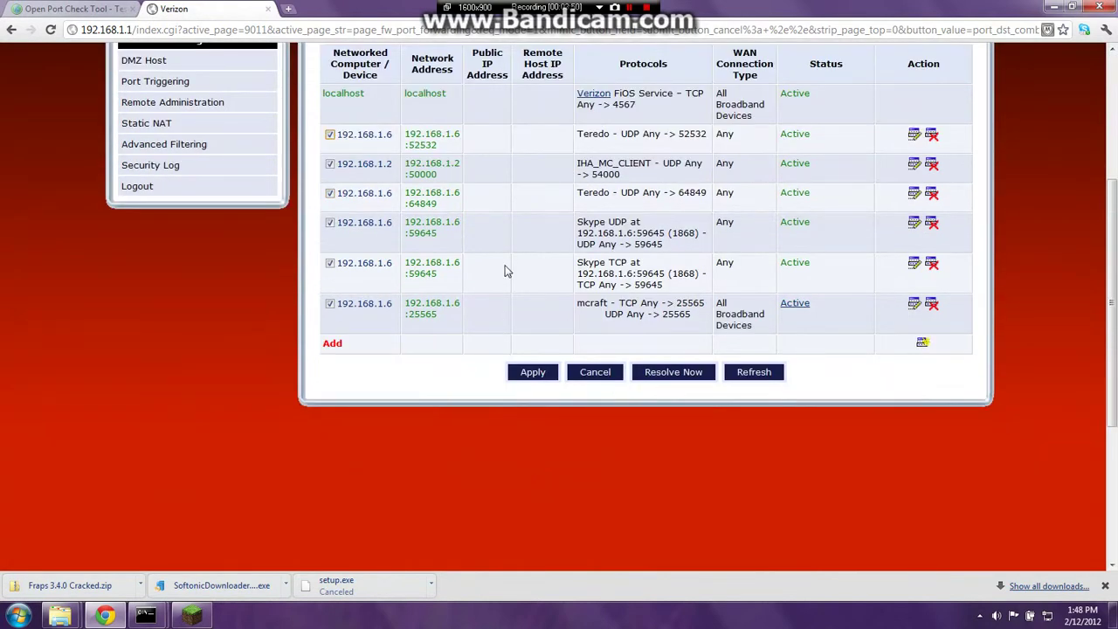
- Review the mcraft rule forwarding to port 25565, leave it unchanged, and confirm it is Active
{"action": "left_click", "coordinate": [914, 304]}
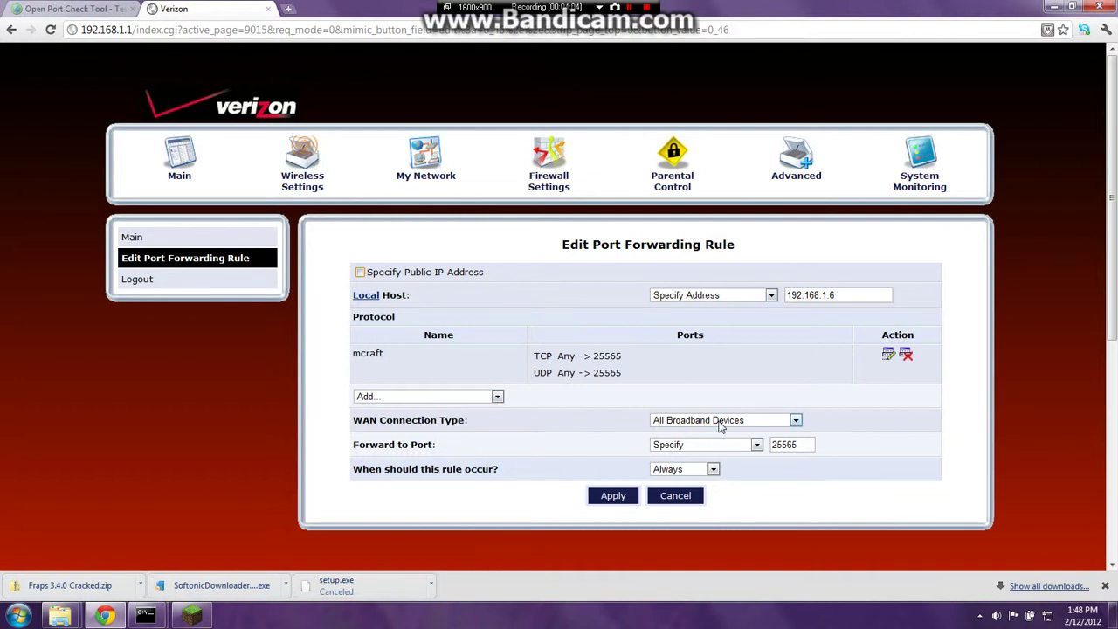
{"action": "left_click", "coordinate": [753, 446]}
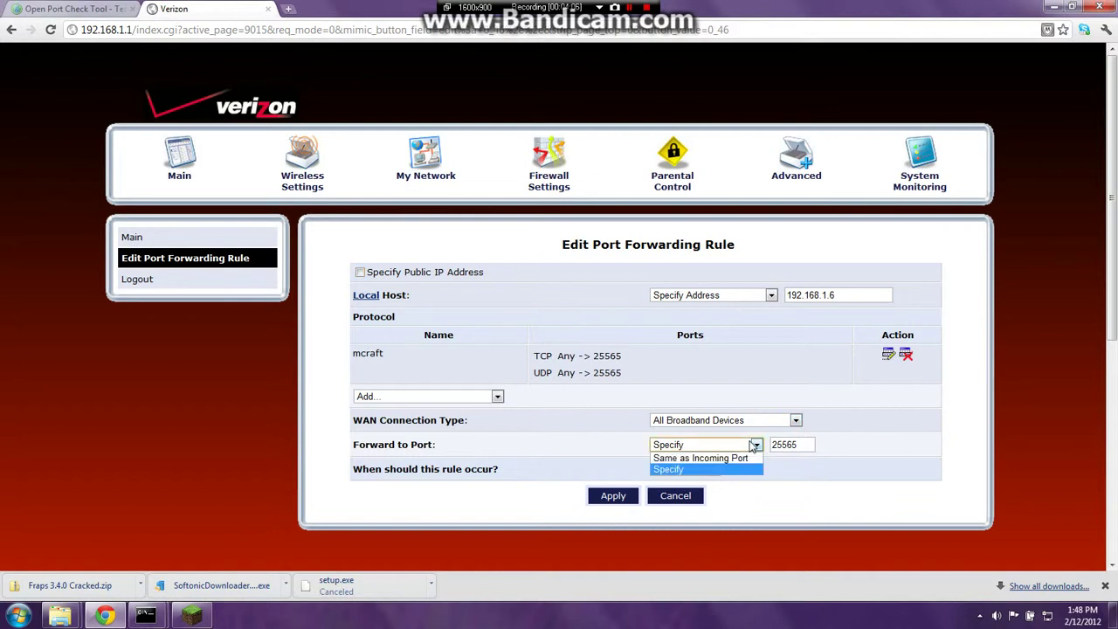
{"action": "left_click", "coordinate": [753, 445]}
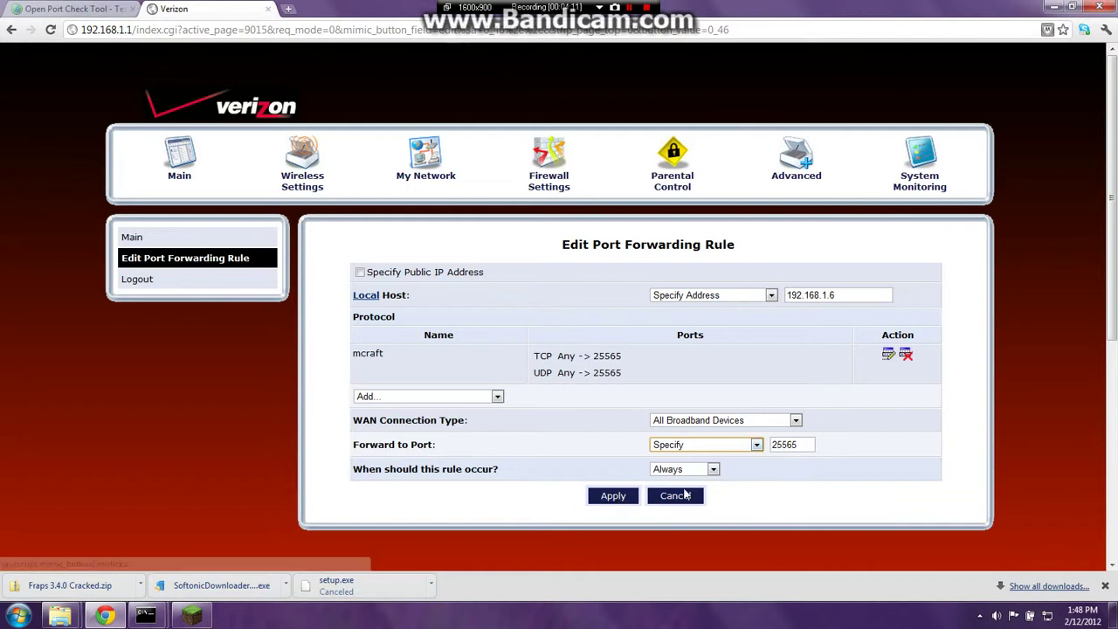
{"action": "left_click", "coordinate": [678, 496]}
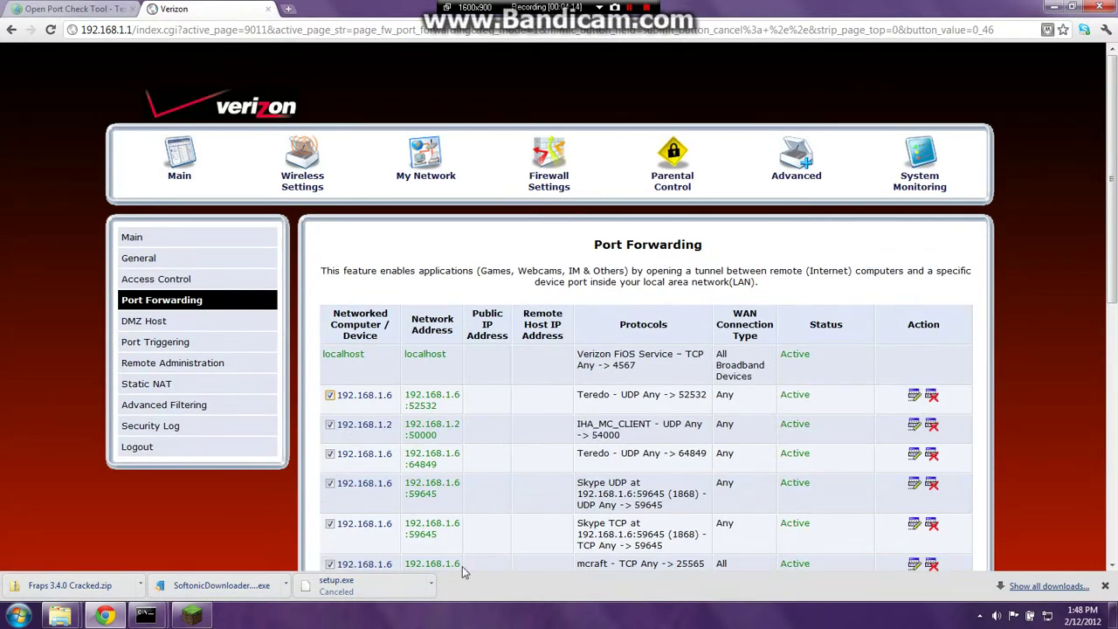
{"action": "scroll", "coordinate": [631, 437], "scroll_direction": "down", "scroll_amount": 6}
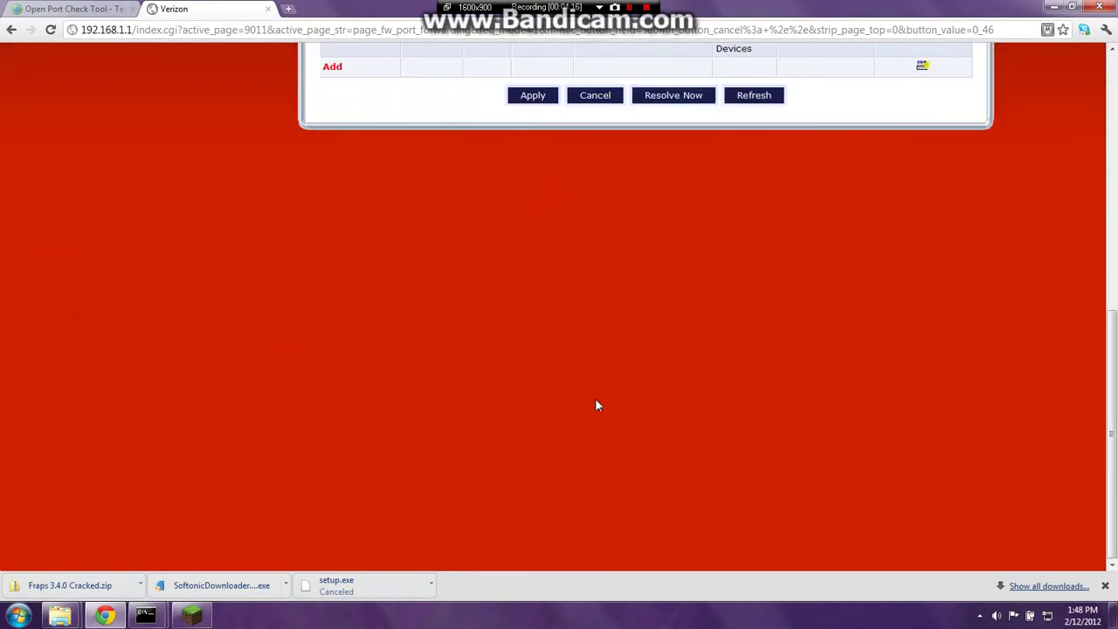
{"action": "scroll", "coordinate": [597, 402], "scroll_direction": "up", "scroll_amount": 3}
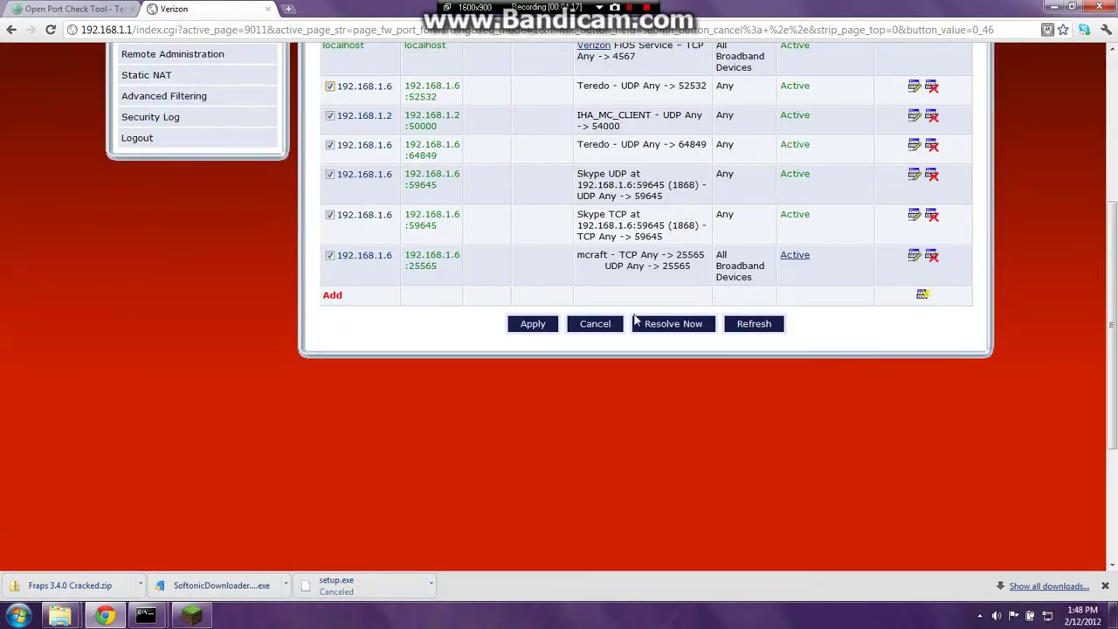
{"action": "mouse_move", "coordinate": [792, 262]}
- Minimize Chrome and close the Server Launcher console from its taskbar thumbnail
{"action": "left_click", "coordinate": [1053, 6]}
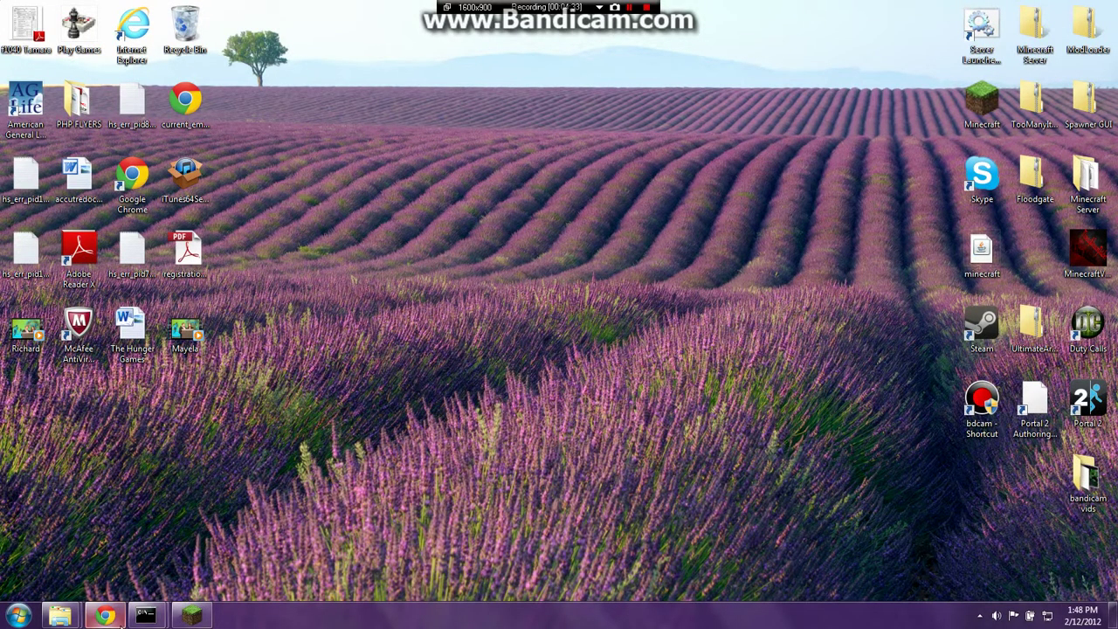
{"action": "mouse_move", "coordinate": [150, 601]}
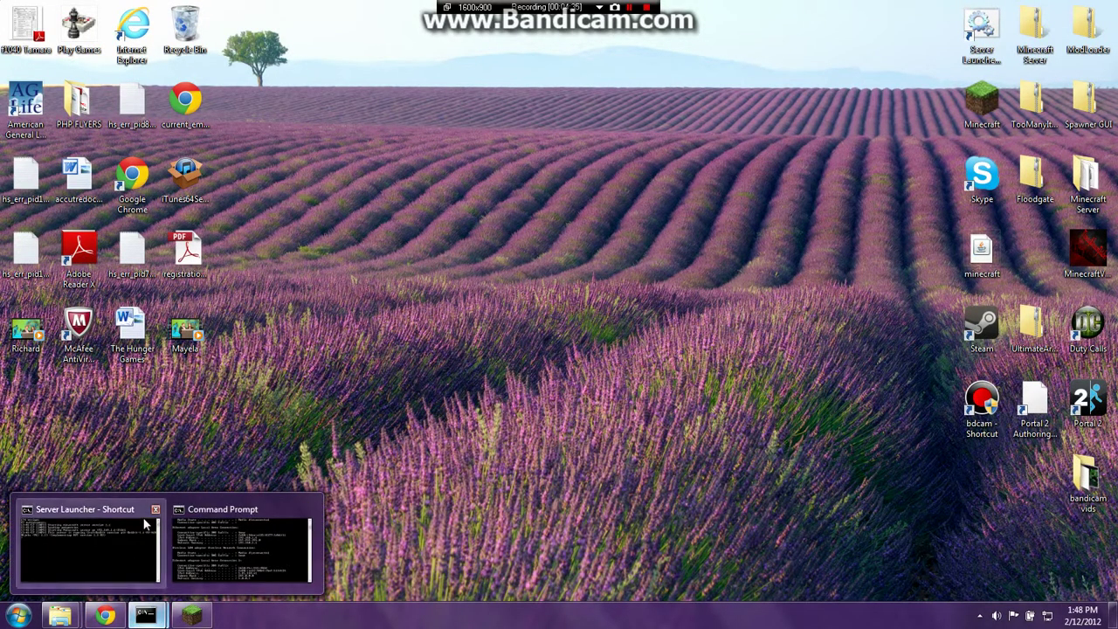
{"action": "mouse_move", "coordinate": [154, 515]}
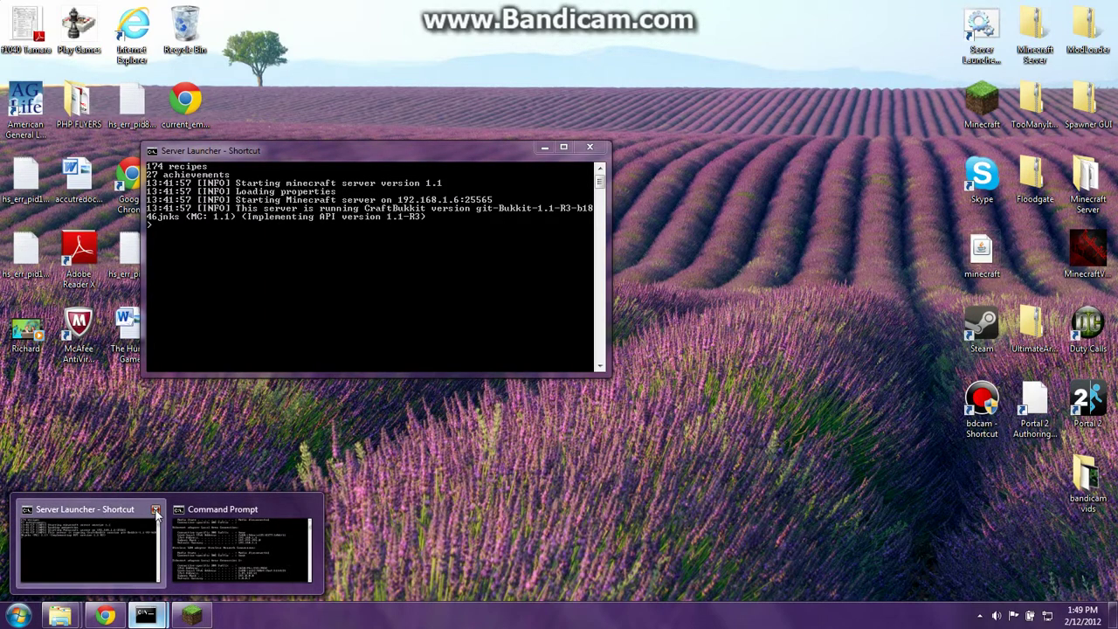
{"action": "left_click", "coordinate": [155, 511]}
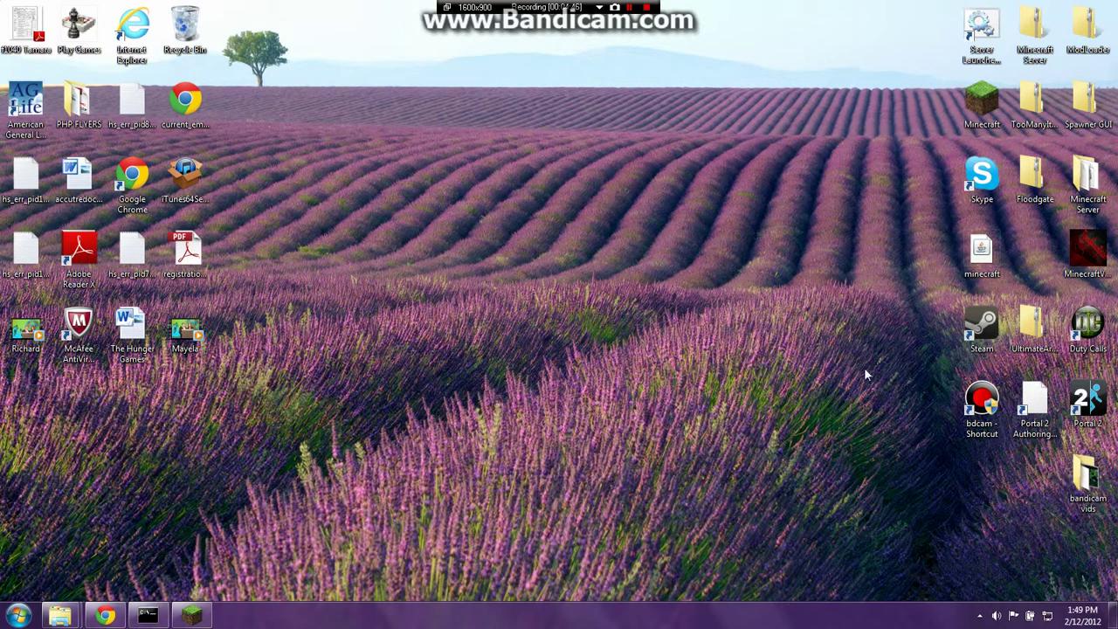
- Open server.properties from the Minecraft Server folder in Notepad (server-ip 192.168.1.6, port 25565)
{"action": "double_click", "coordinate": [1087, 179]}
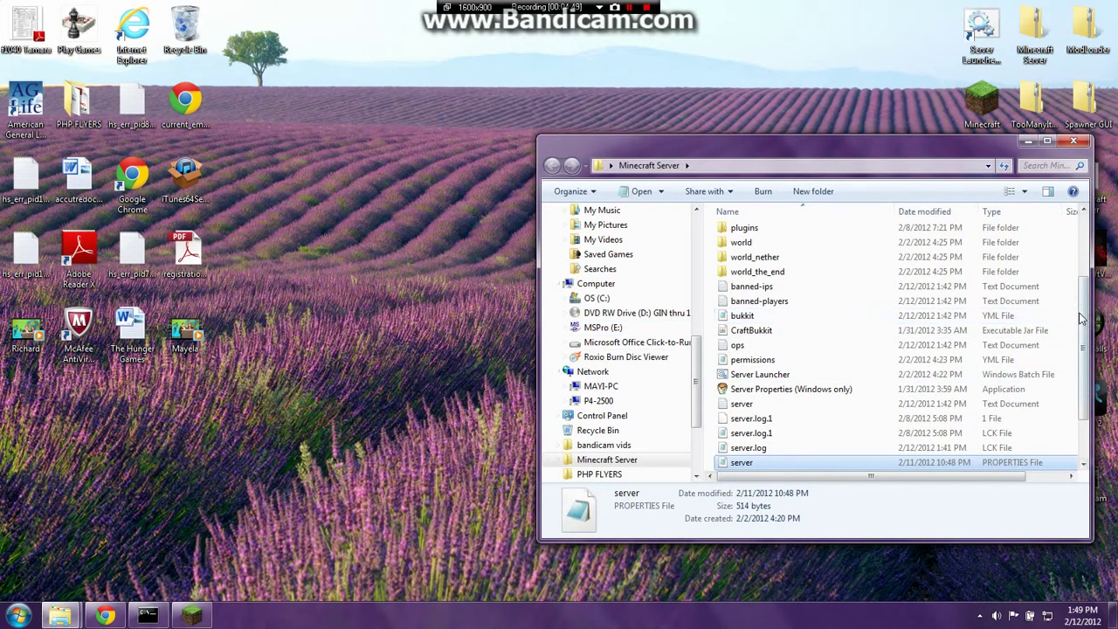
{"action": "left_click_drag", "start_coordinate": [1081, 319], "coordinate": [916, 410]}
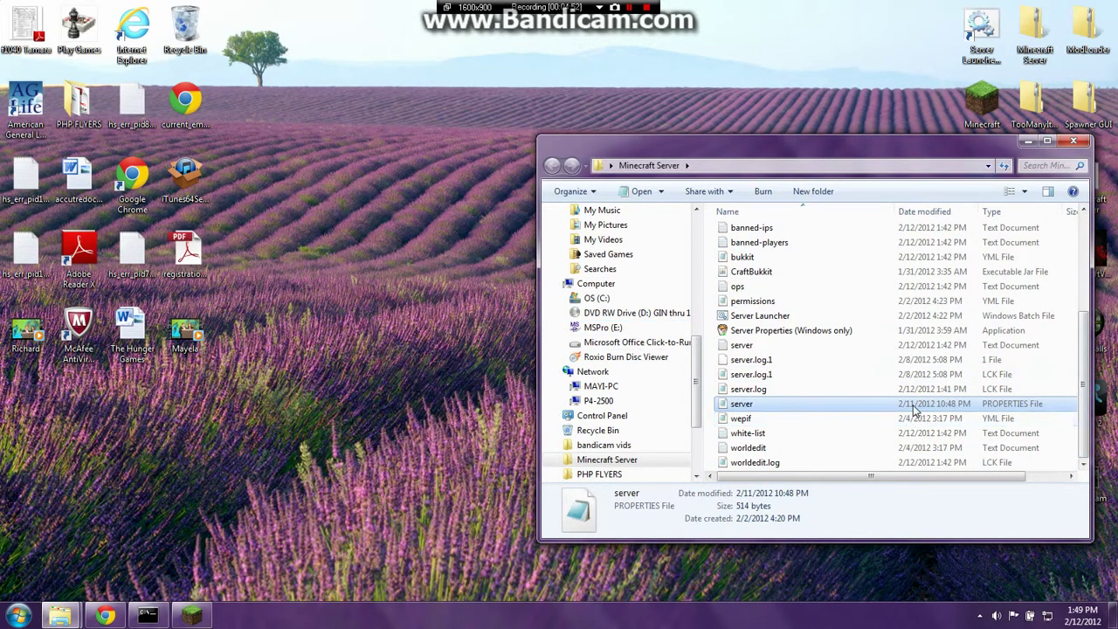
{"action": "double_click", "coordinate": [917, 403]}
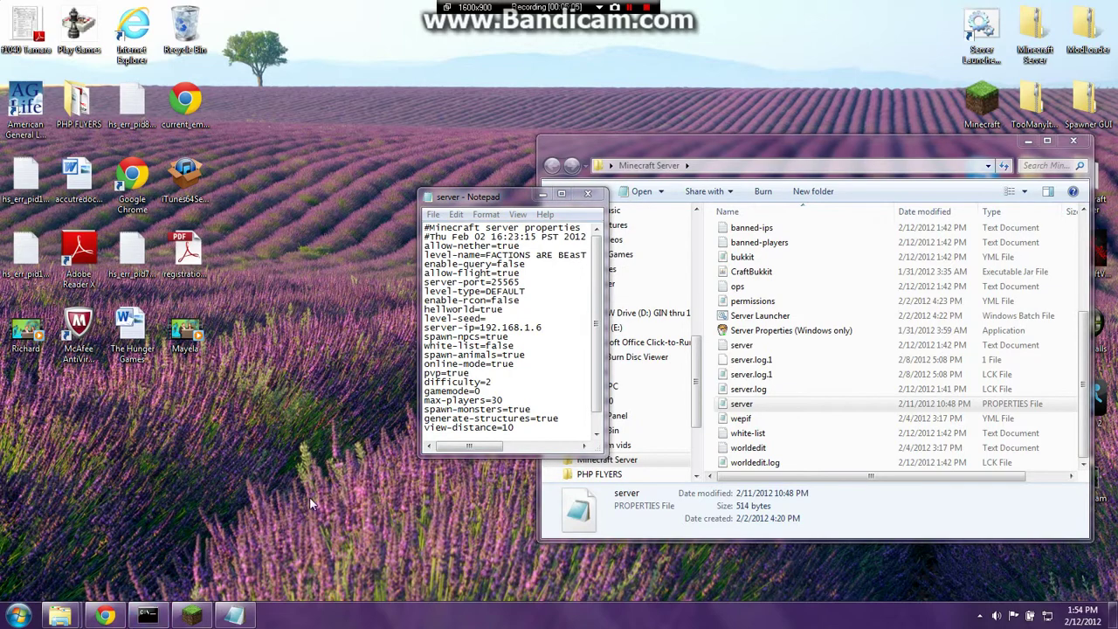
- Confirm server-ip matches the ipconfig IPv4 address 192.168.1.6, then close server.properties
{"action": "left_click", "coordinate": [147, 616]}
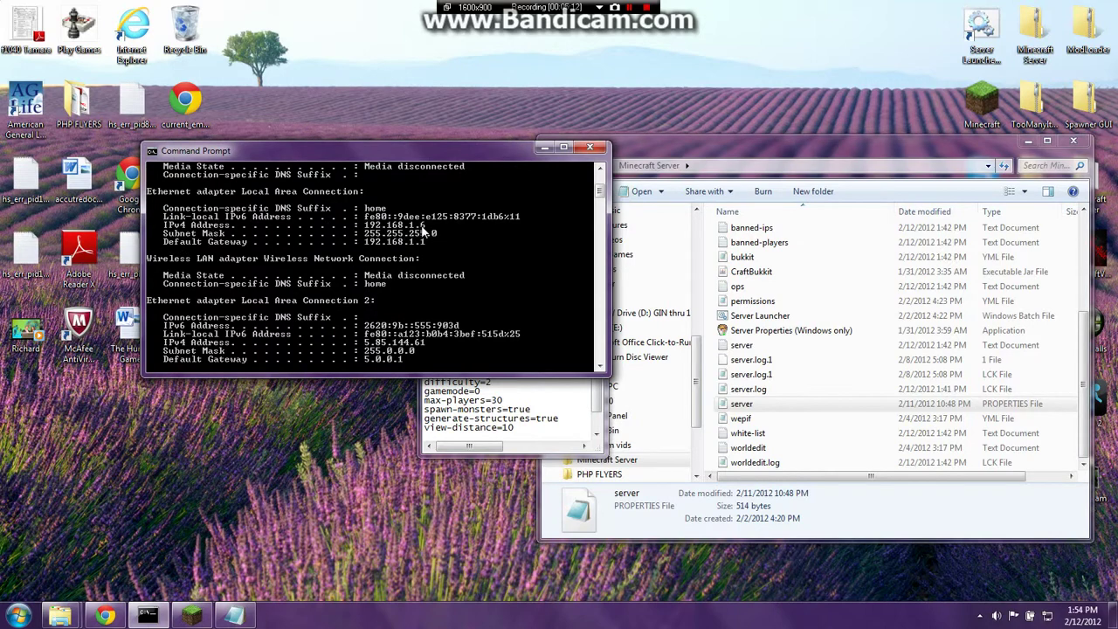
{"action": "left_click", "coordinate": [538, 148]}
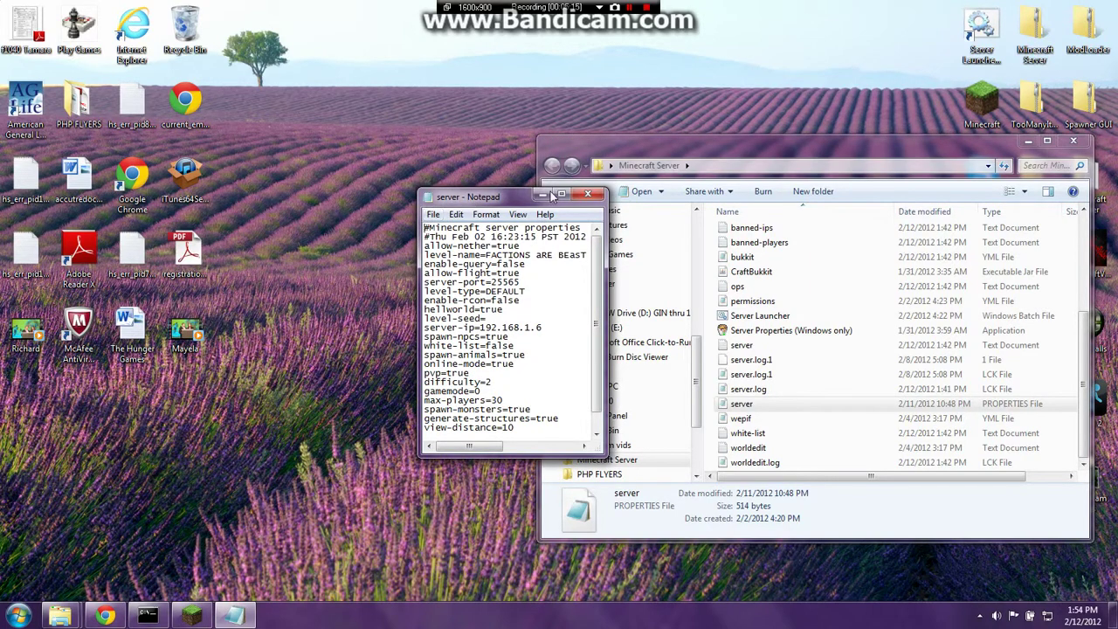
{"action": "left_click", "coordinate": [587, 194]}
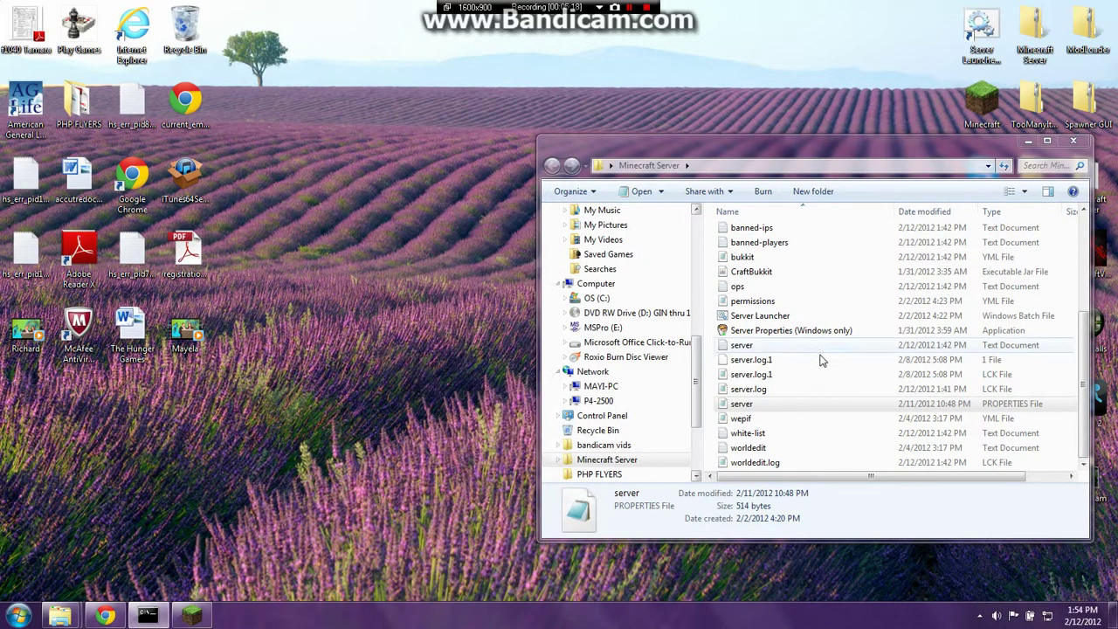
- Minimize and restore the Minecraft Server folder window
{"action": "left_click", "coordinate": [1026, 142]}
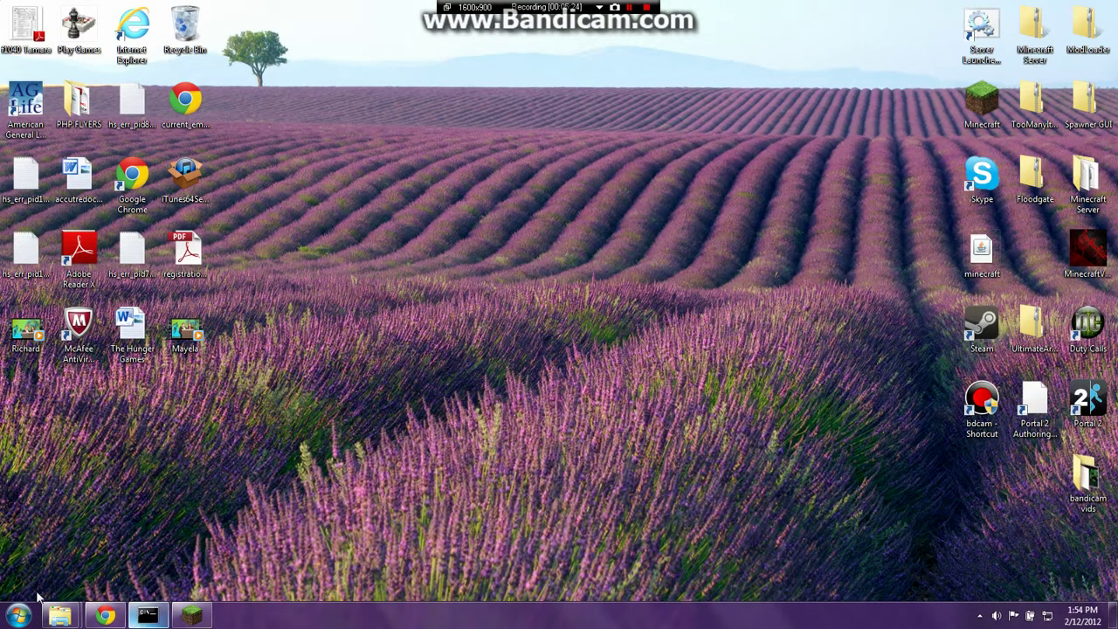
{"action": "mouse_move", "coordinate": [59, 616]}
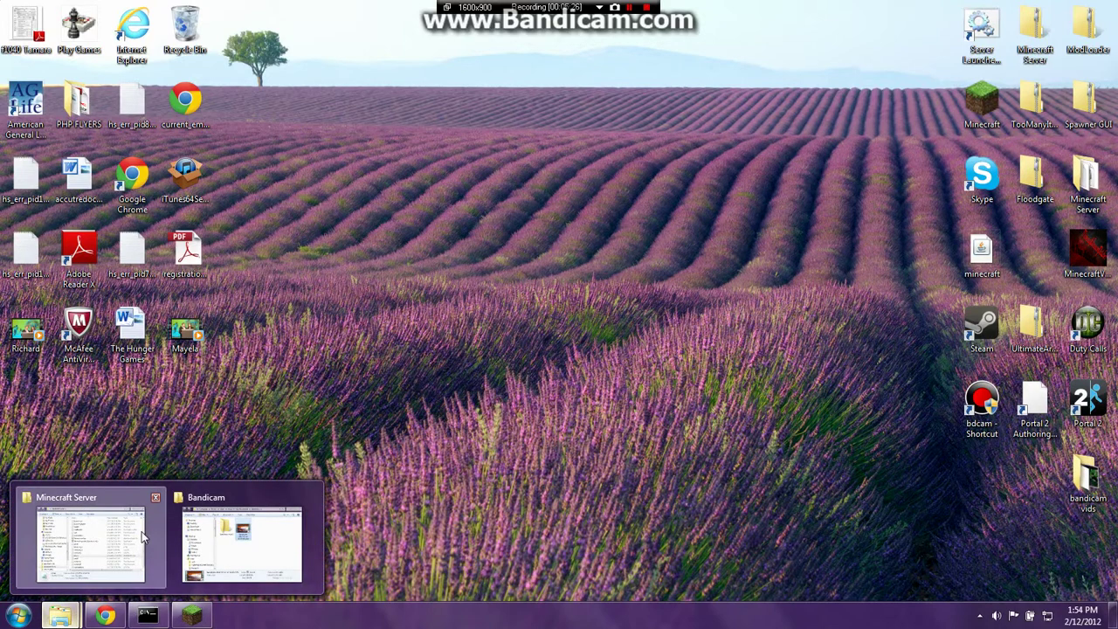
{"action": "left_click", "coordinate": [114, 537]}
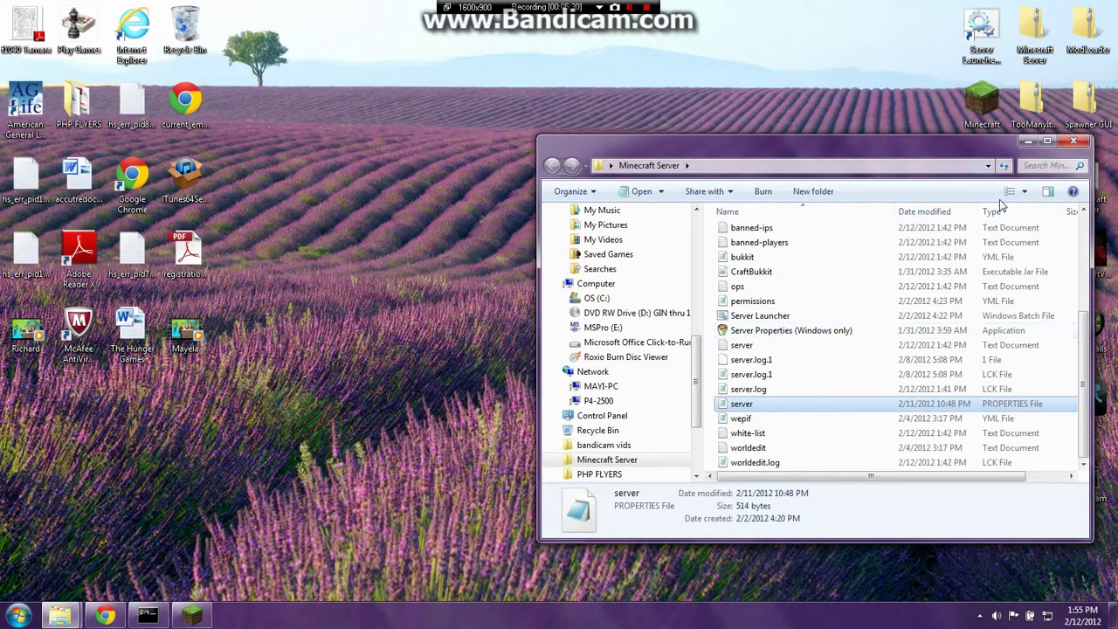
- Restart CraftBukkit via the Server Launcher, close the extra Command Prompt, and minimize the console
{"action": "left_click", "coordinate": [1028, 141]}
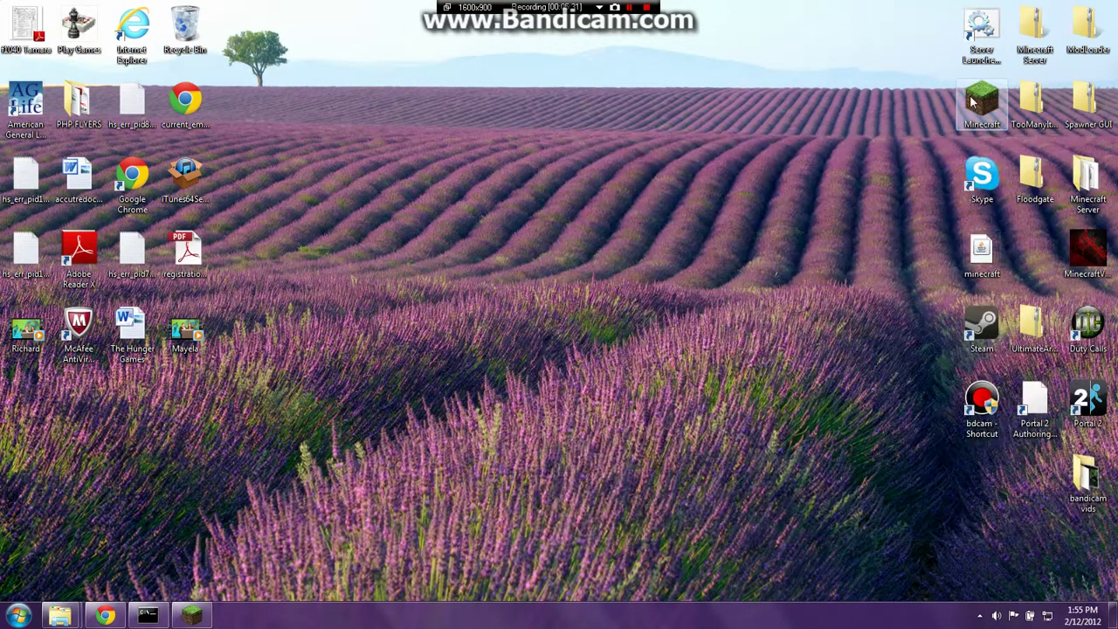
{"action": "double_click", "coordinate": [991, 24]}
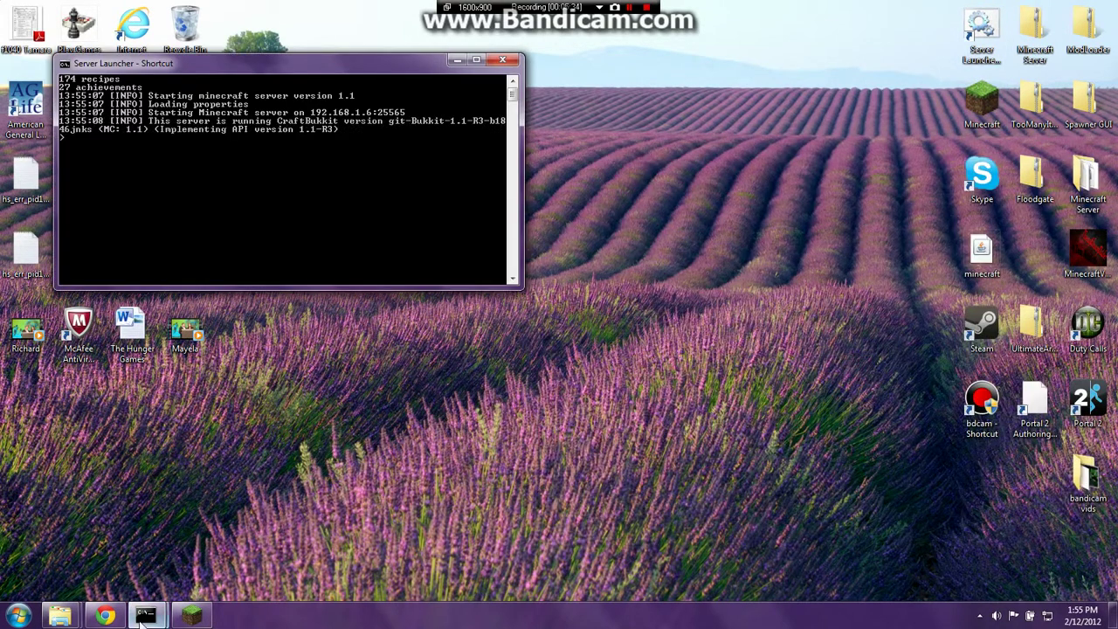
{"action": "mouse_move", "coordinate": [140, 616]}
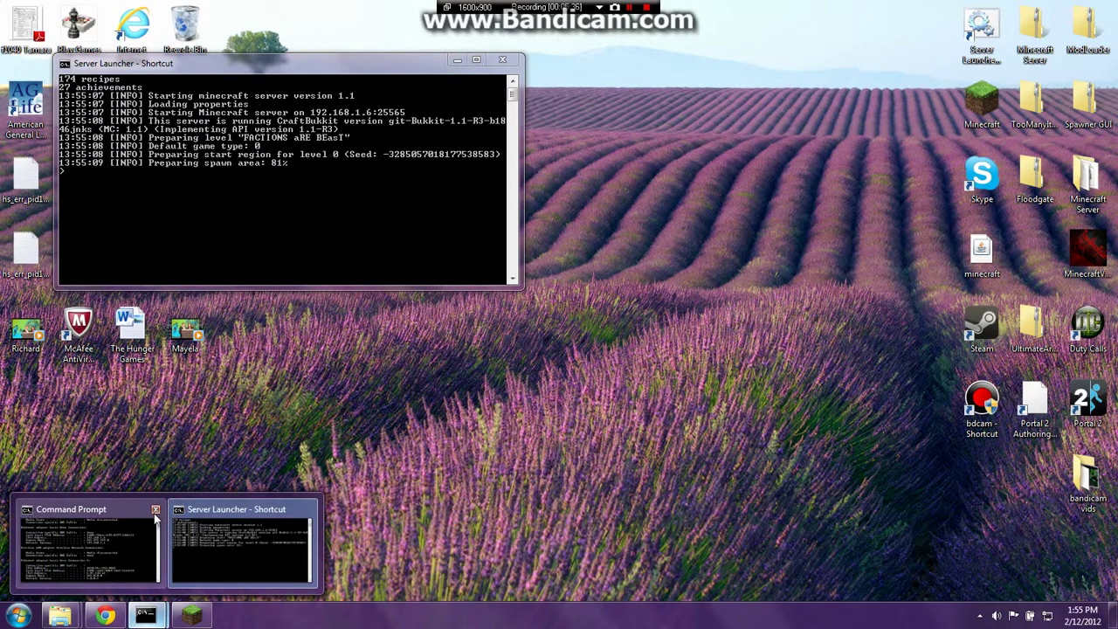
{"action": "left_click", "coordinate": [155, 510]}
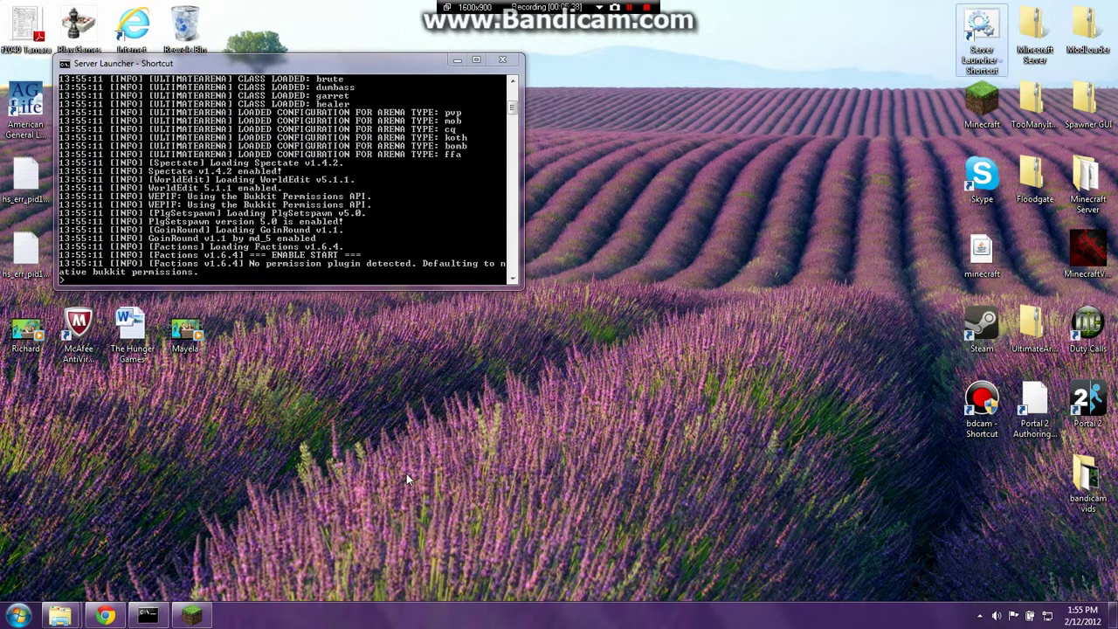
{"action": "left_click_drag", "start_coordinate": [513, 113], "coordinate": [513, 96]}
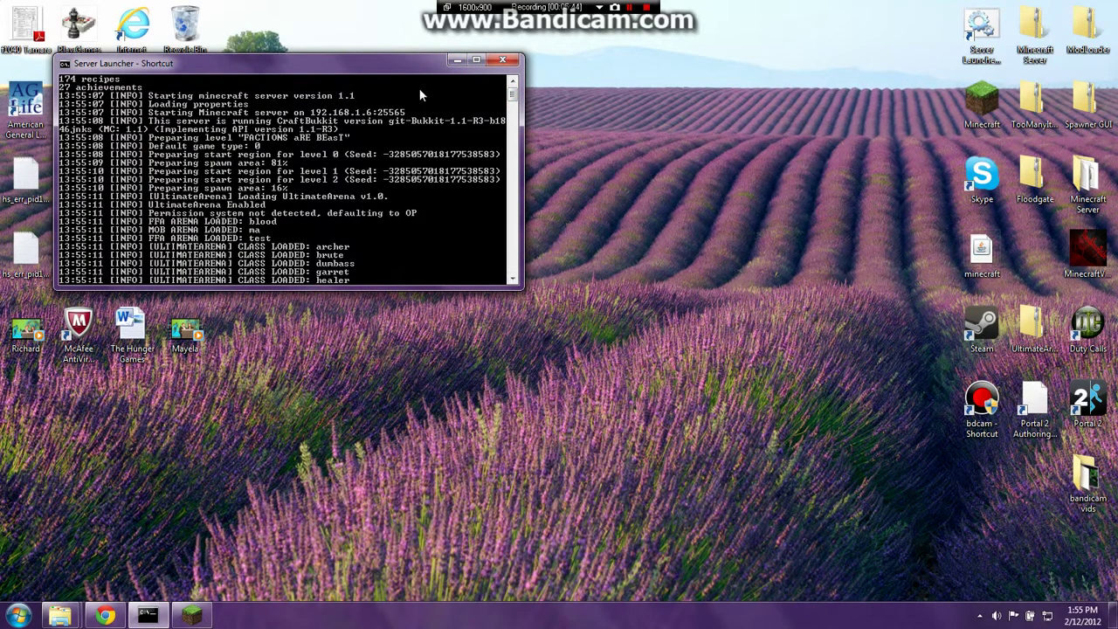
{"action": "left_click", "coordinate": [457, 60]}
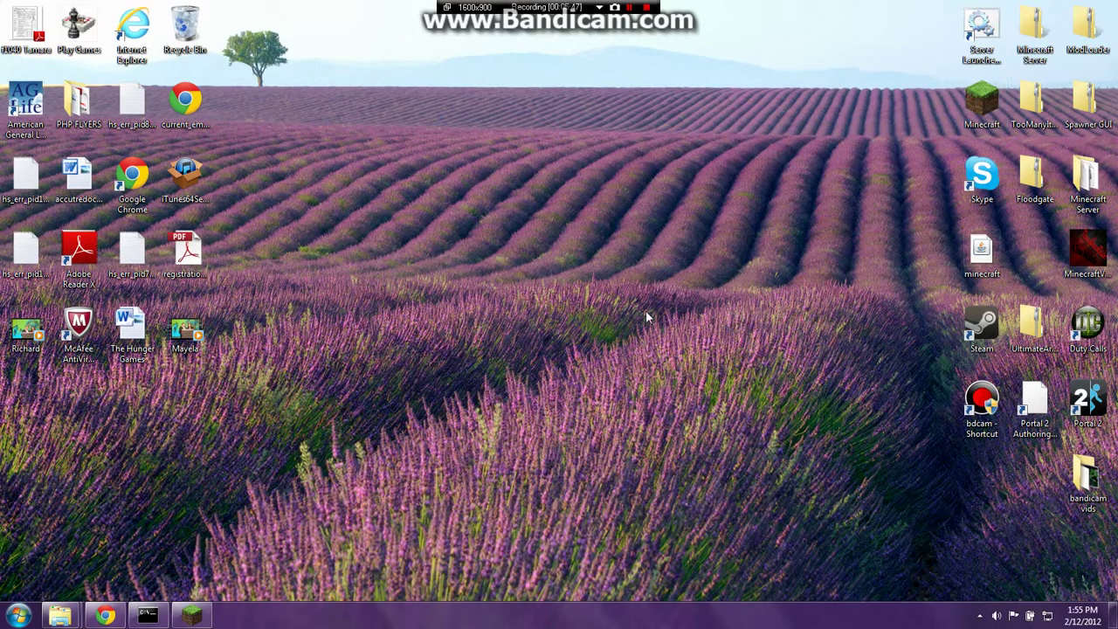
{"action": "left_click", "coordinate": [105, 615]}
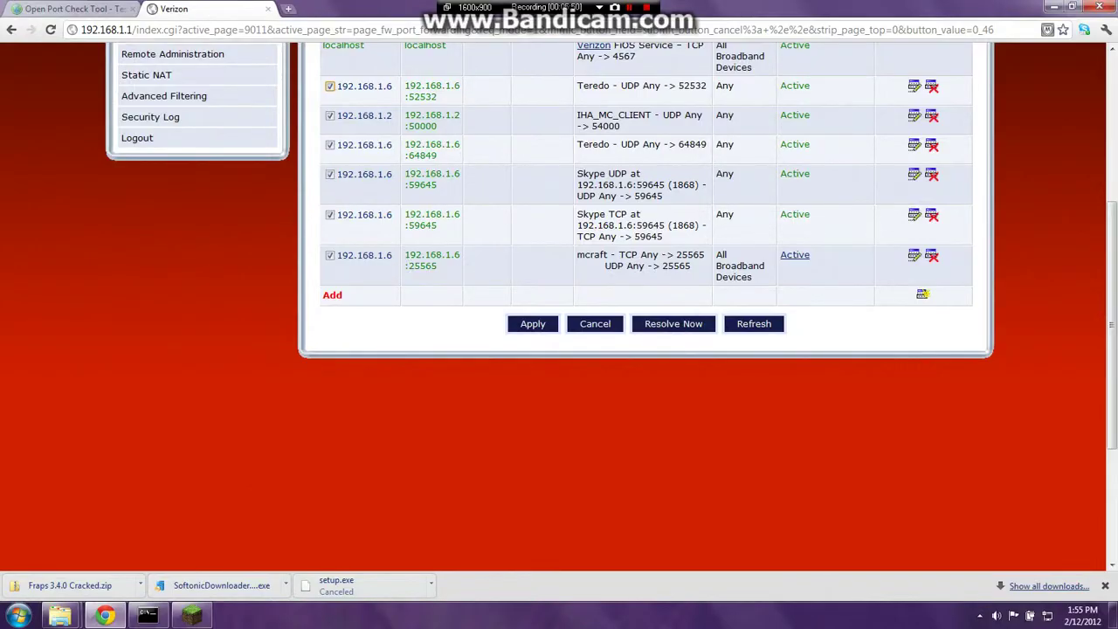
{"action": "scroll", "coordinate": [234, 96], "scroll_direction": "up", "scroll_amount": 4}
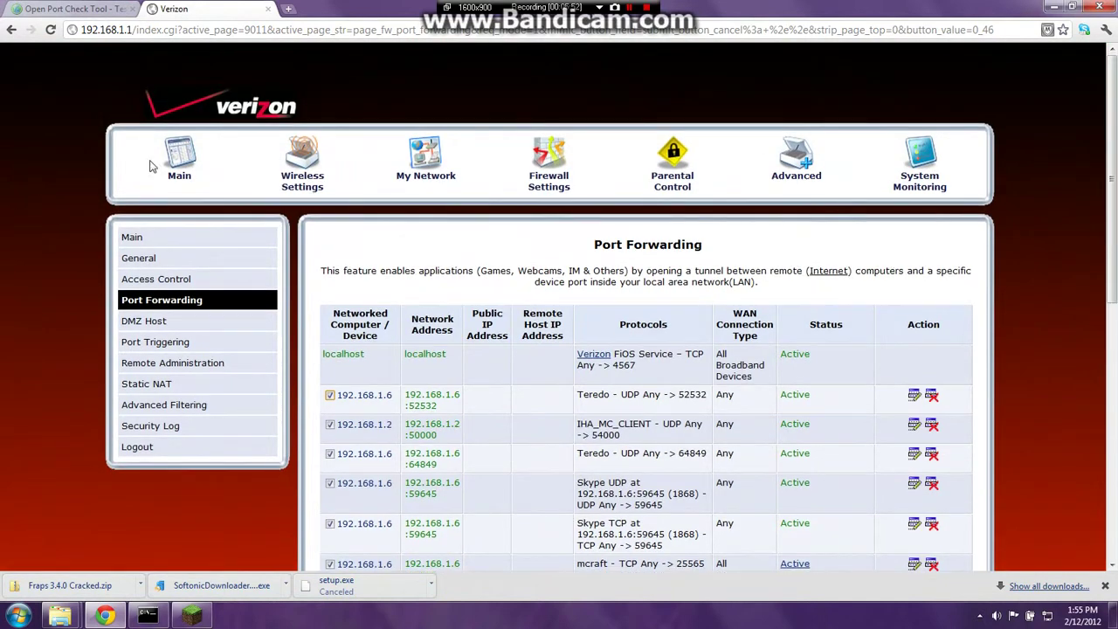
{"action": "left_click", "coordinate": [179, 168]}
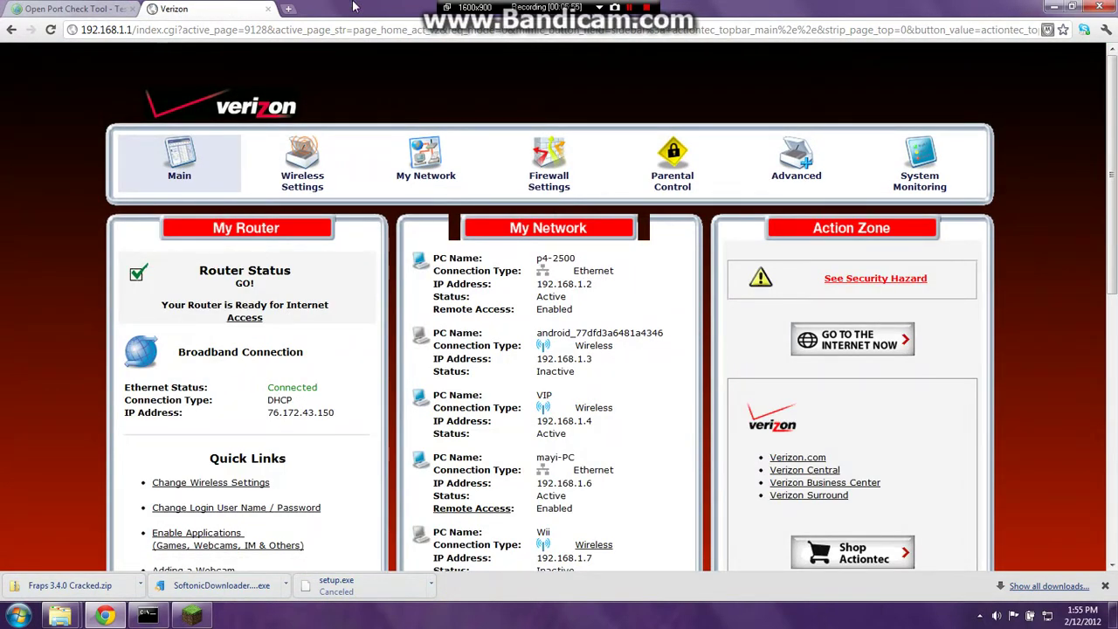
{"action": "left_click", "coordinate": [1054, 7]}
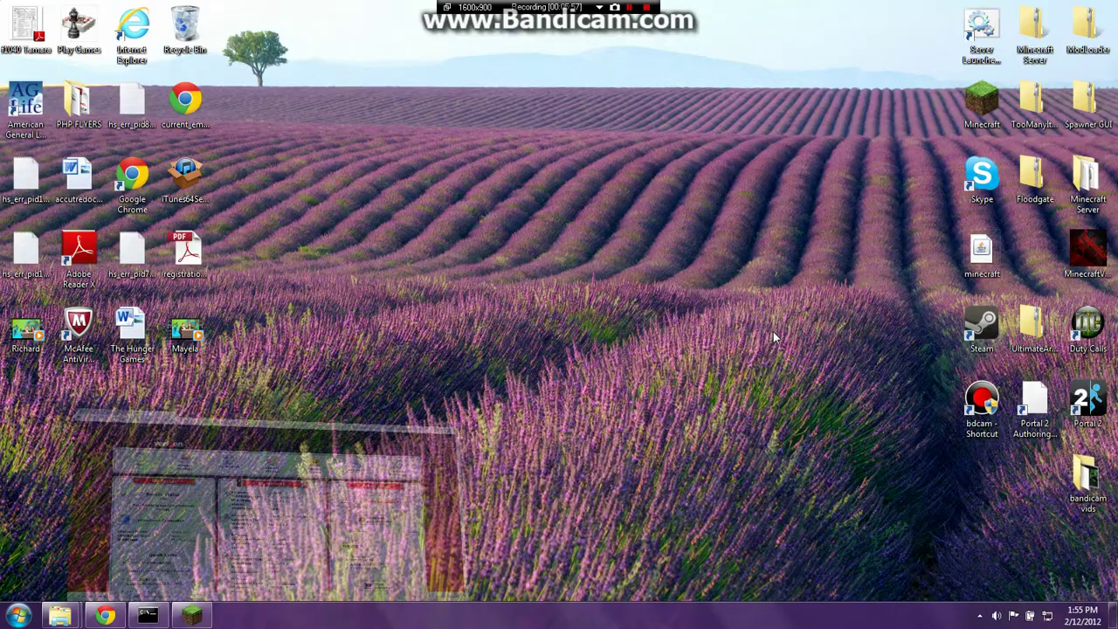
- Bring Minecraft back and open its multiplayer server list
{"action": "left_click", "coordinate": [191, 617]}
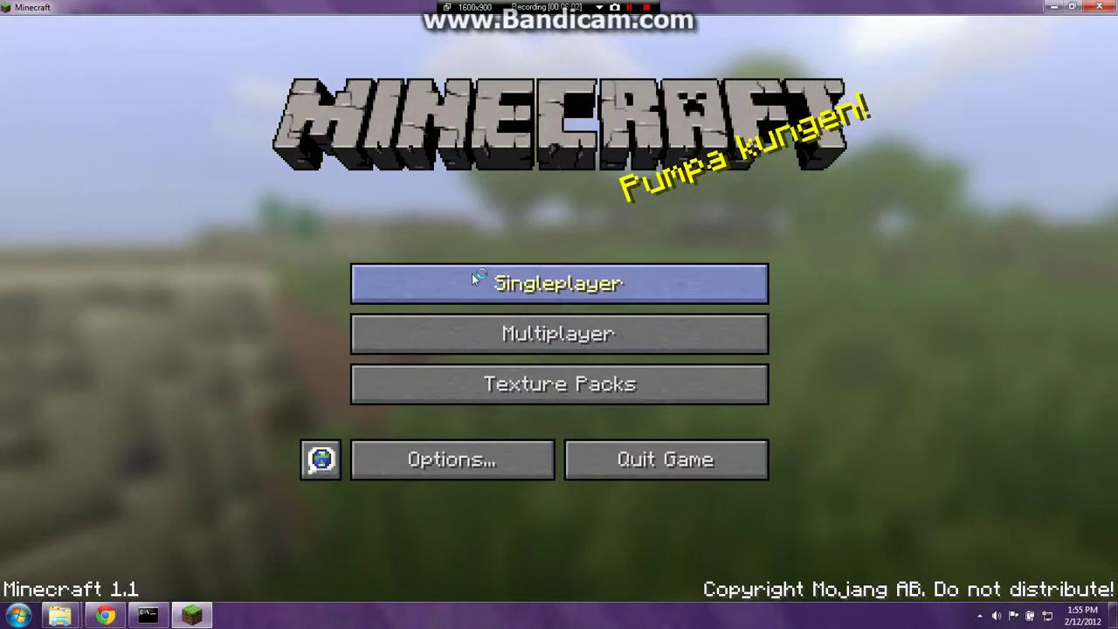
{"action": "left_click", "coordinate": [476, 325]}
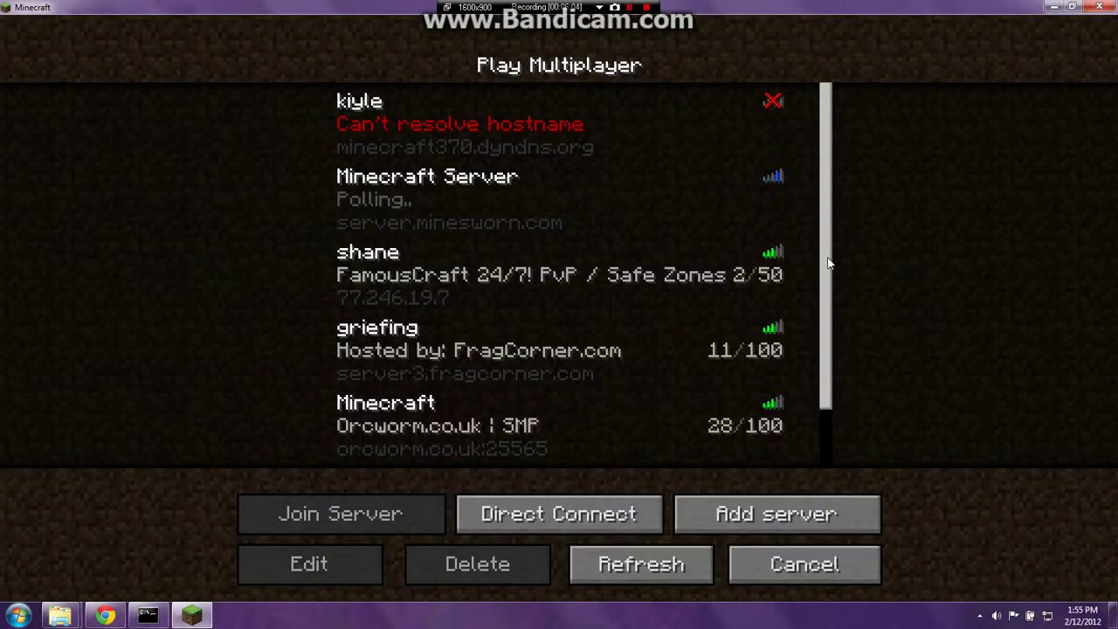
{"action": "left_click_drag", "start_coordinate": [829, 263], "coordinate": [829, 353]}
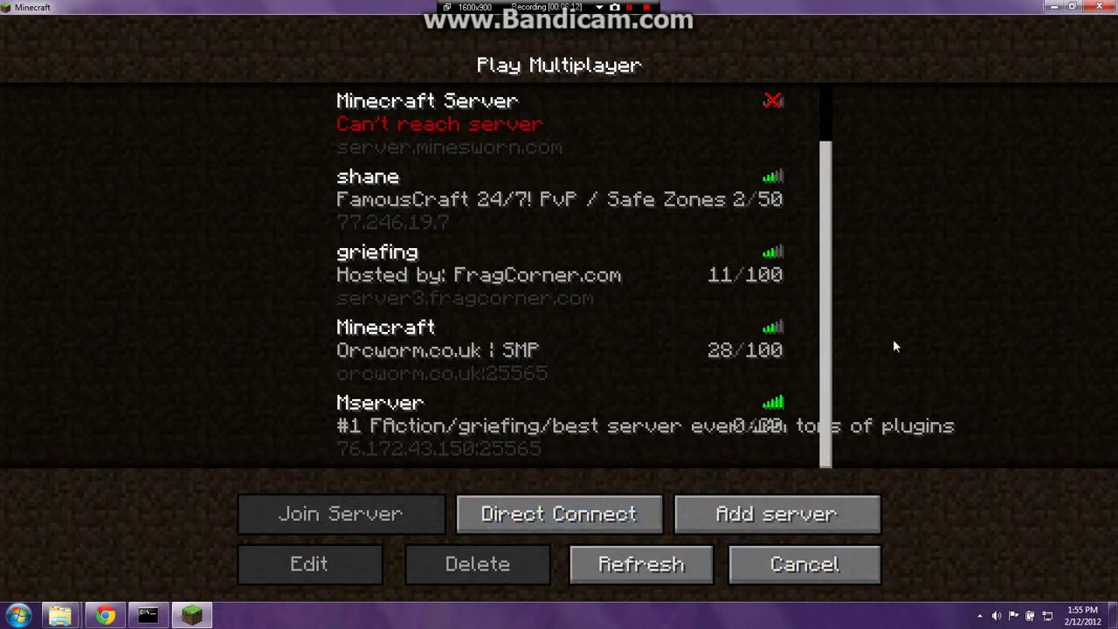
{"action": "left_click", "coordinate": [1050, 6]}
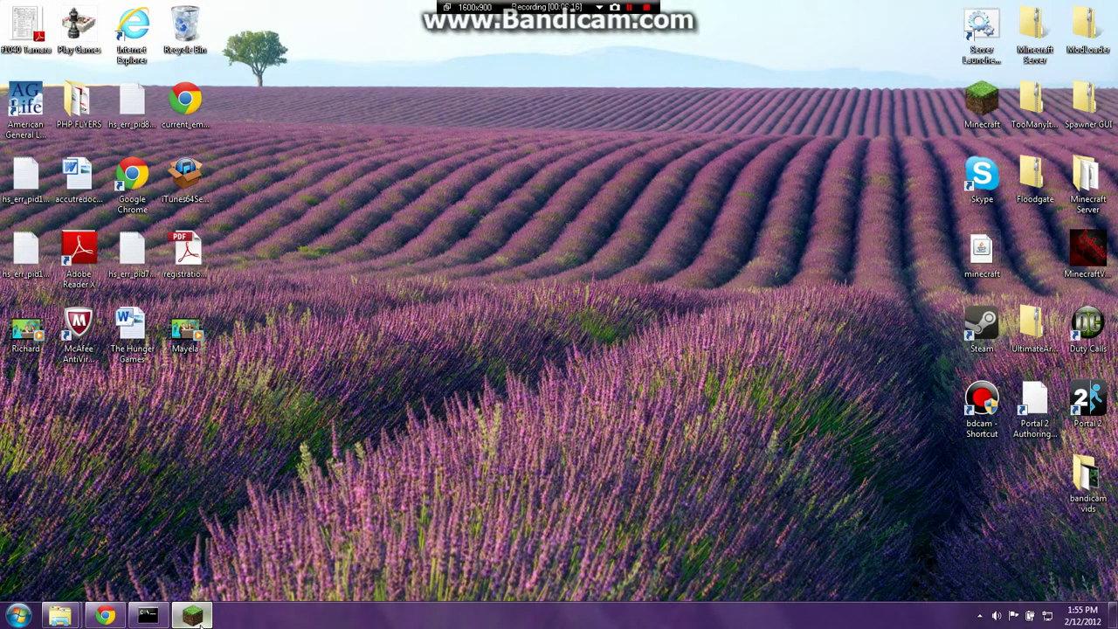
{"action": "key", "text": "alt+Tab"}
{"action": "double_click", "coordinate": [538, 426]}
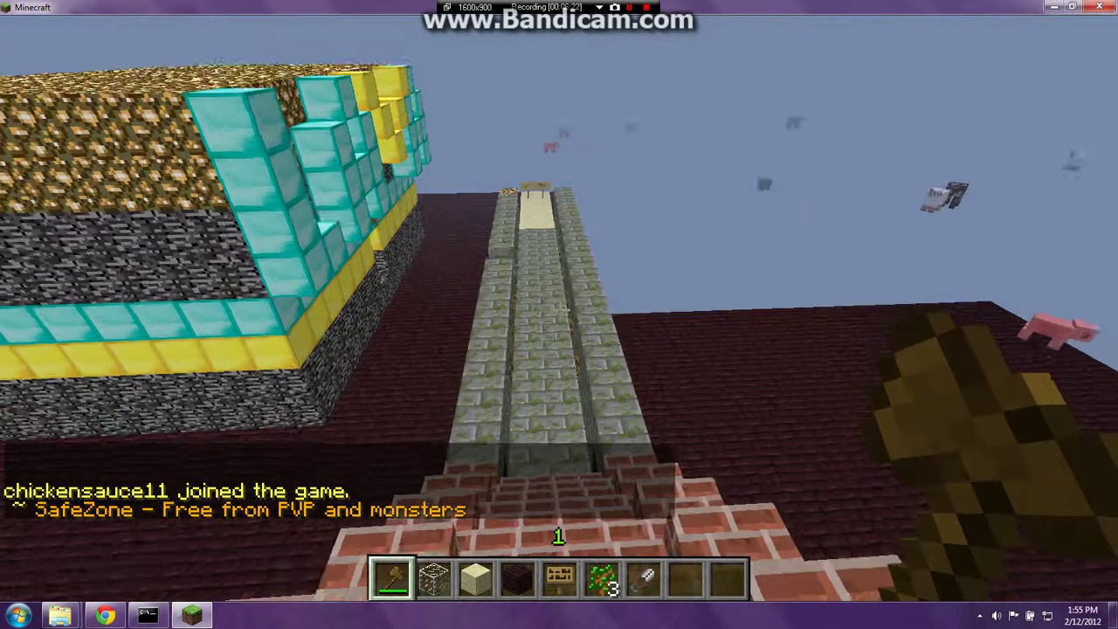
{"action": "key", "text": "w"}
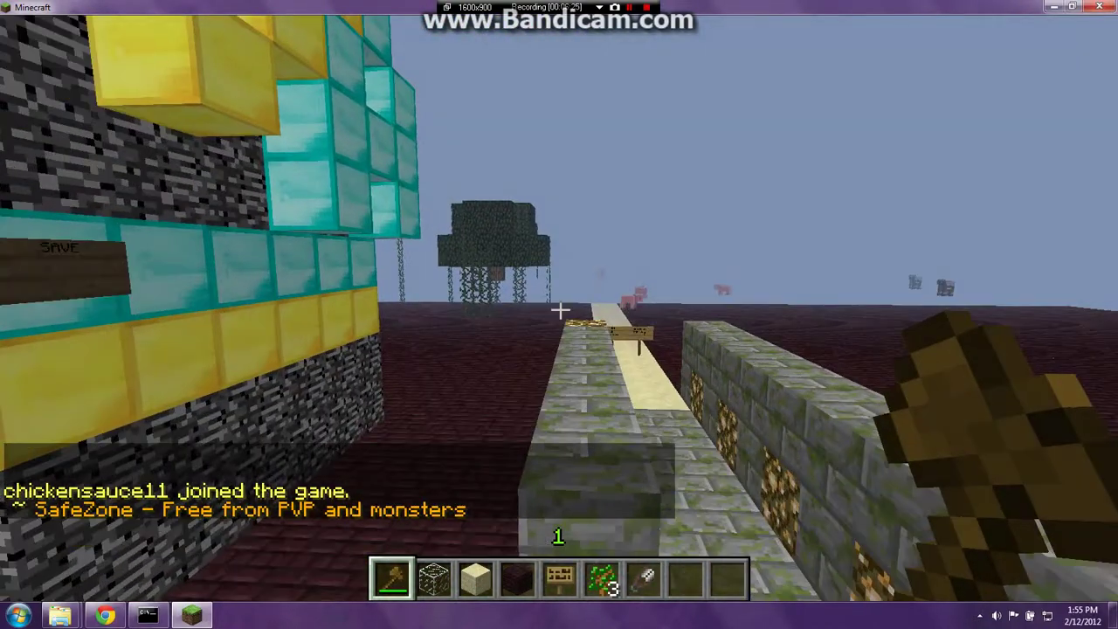
{"action": "key", "text": "Escape"}
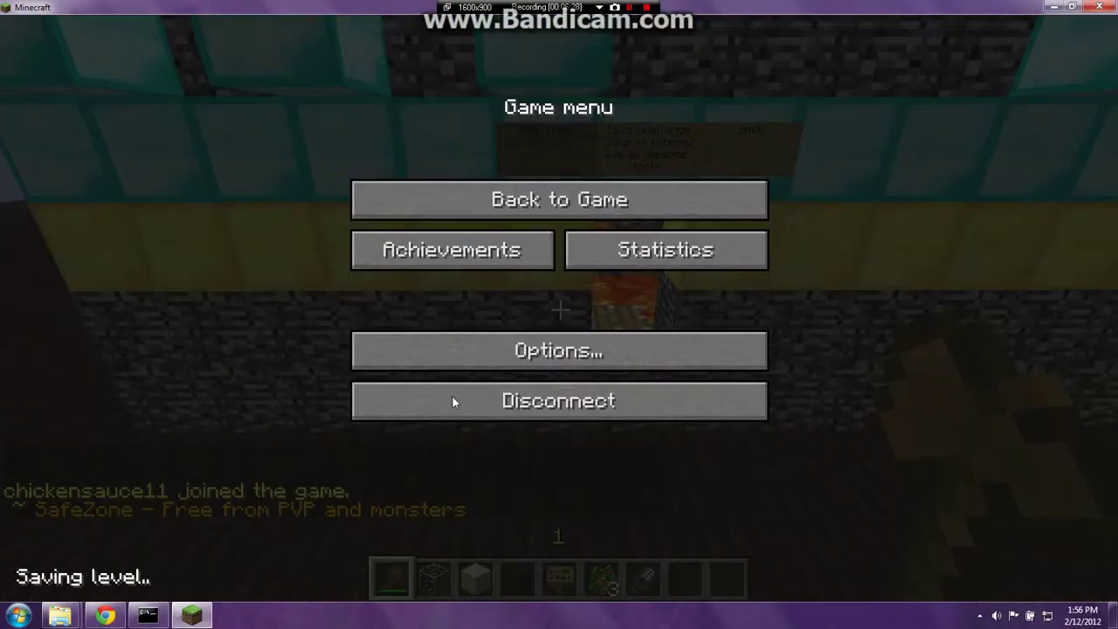
{"action": "left_click", "coordinate": [1052, 7]}
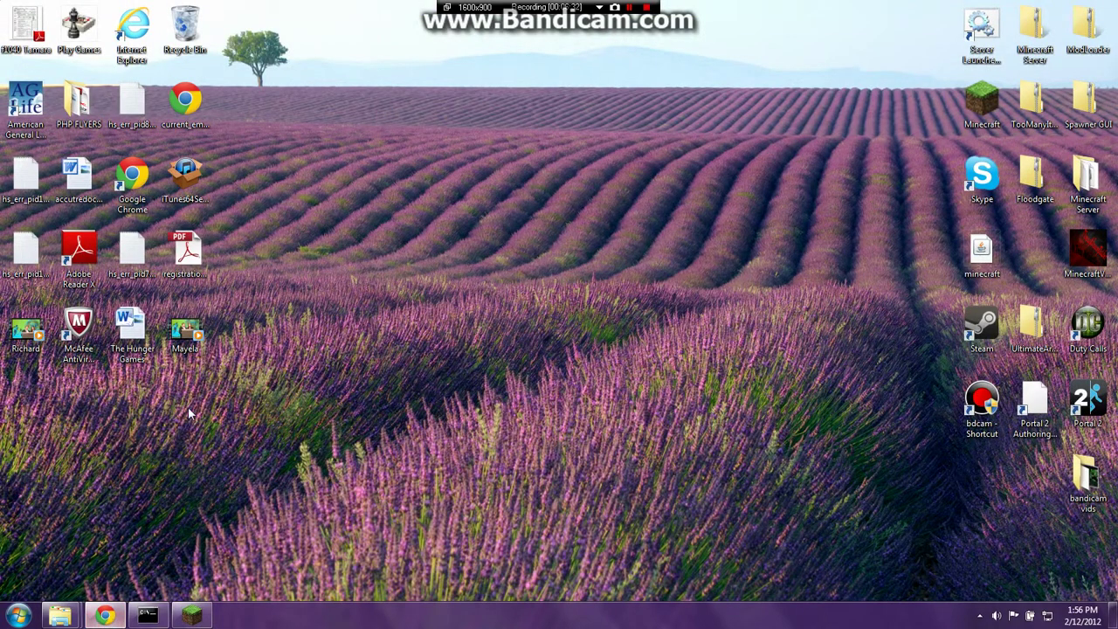
- Open the yougetsignal port checker in Chrome
{"action": "left_click", "coordinate": [104, 616]}
{"action": "left_click", "coordinate": [75, 8]}
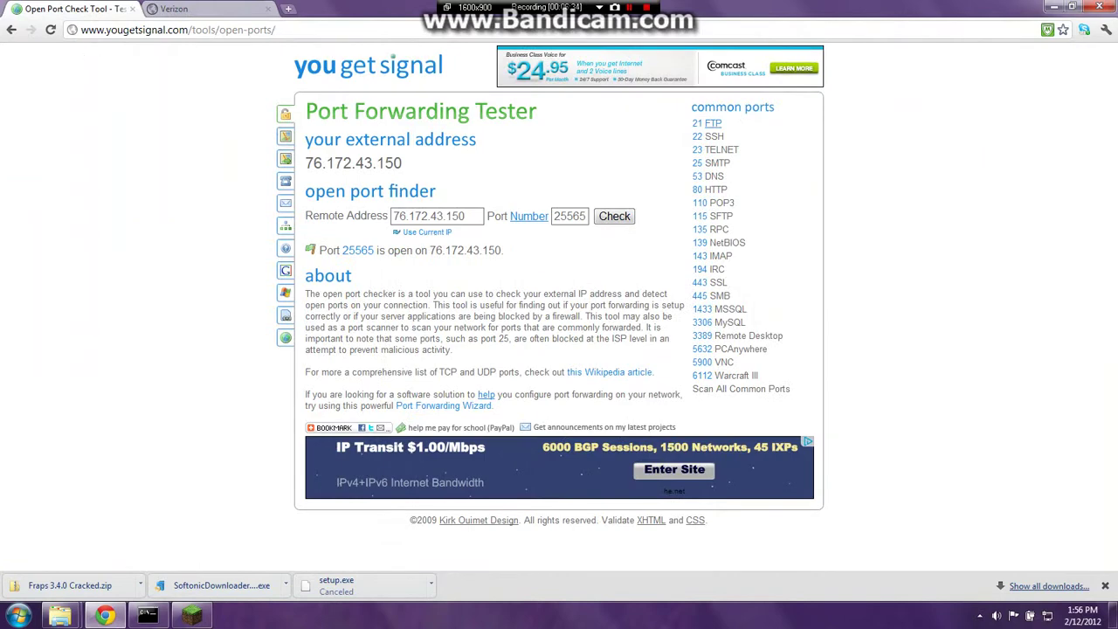
{"action": "left_click", "coordinate": [12, 31]}
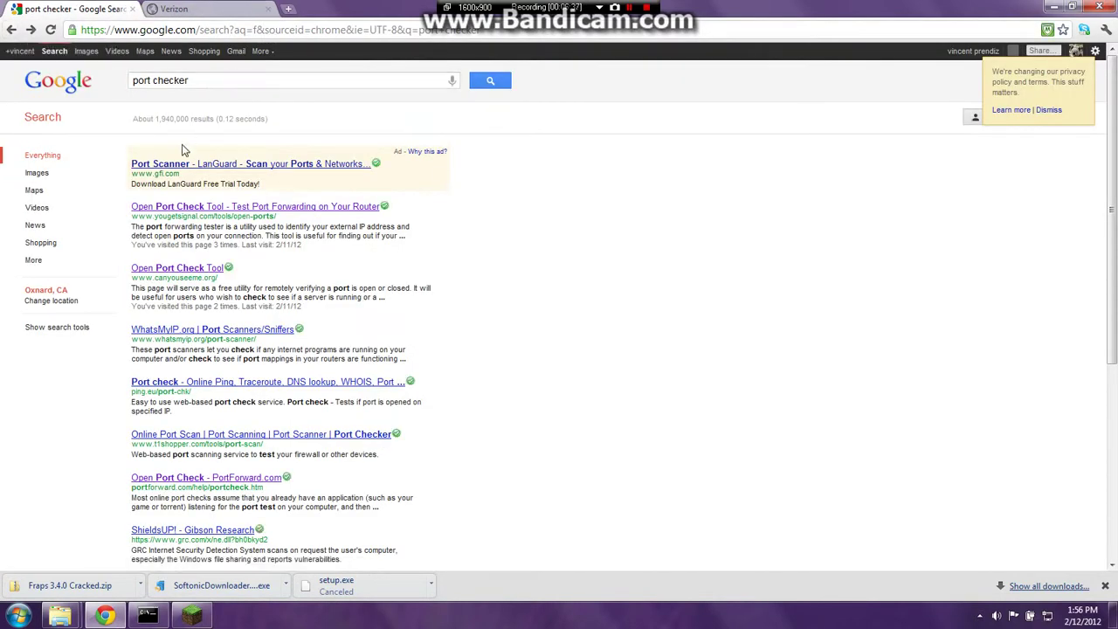
{"action": "left_click", "coordinate": [174, 207]}
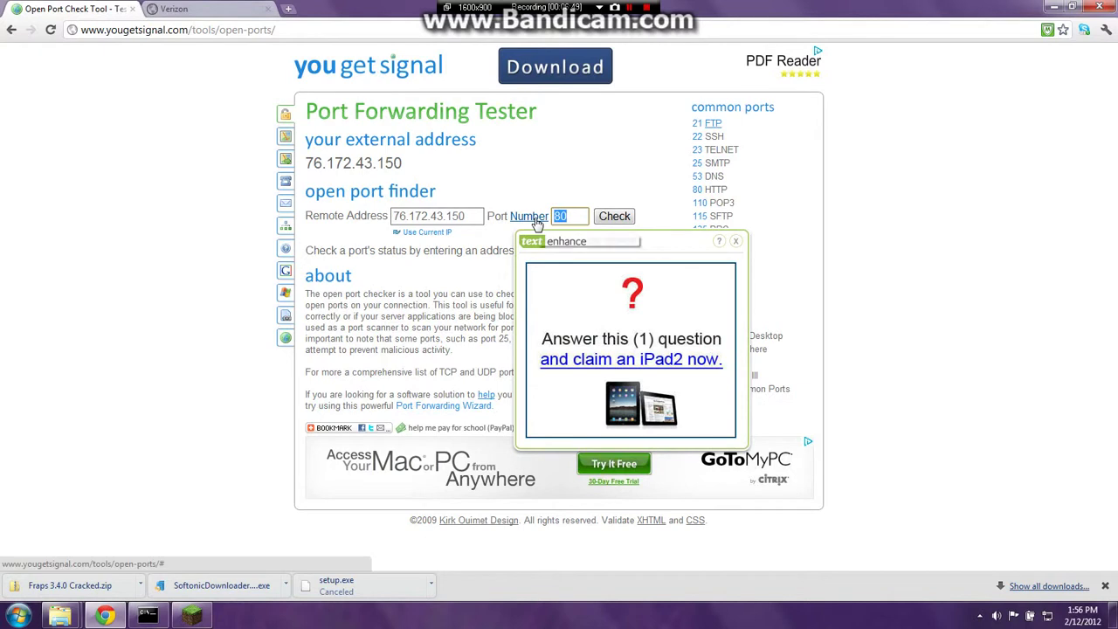
{"action": "key", "text": "BackSpace"}
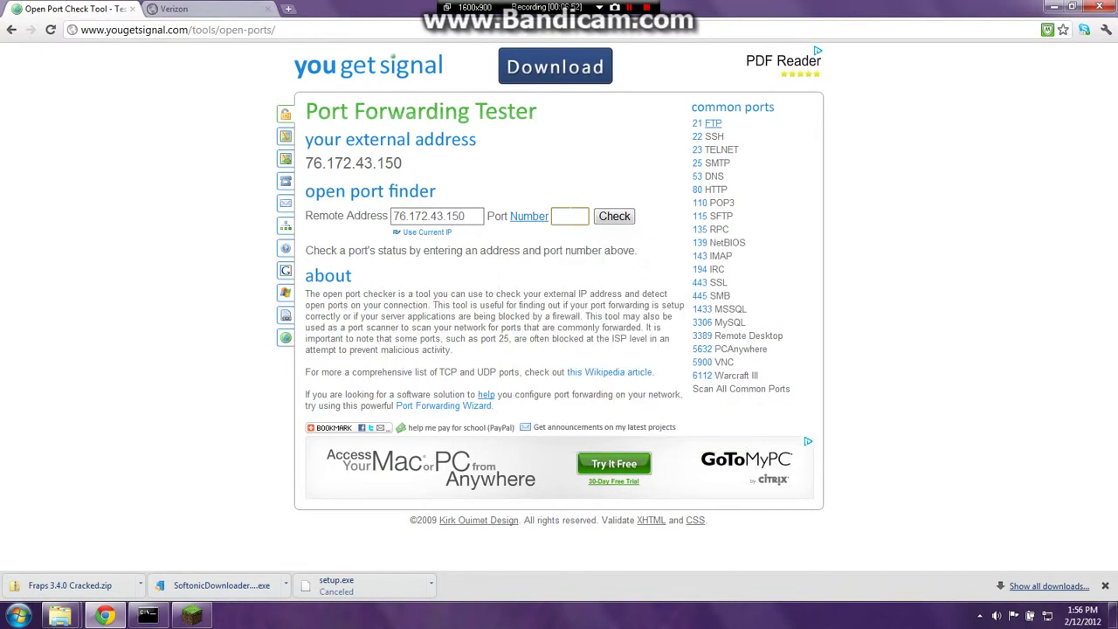
{"action": "type", "text": "25565"}
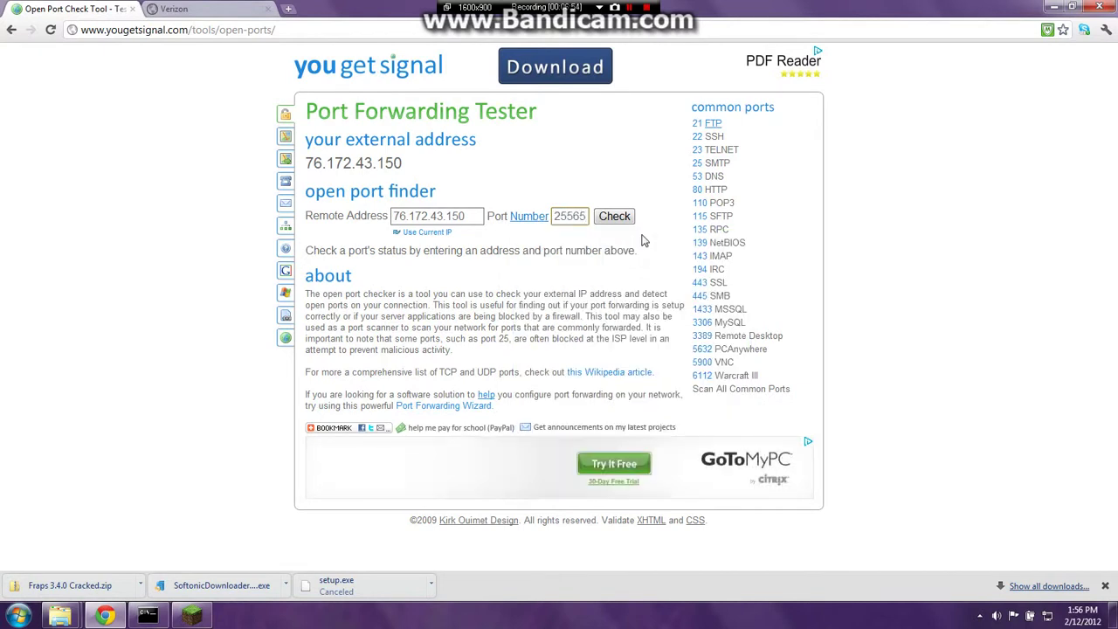
{"action": "left_click", "coordinate": [623, 216]}
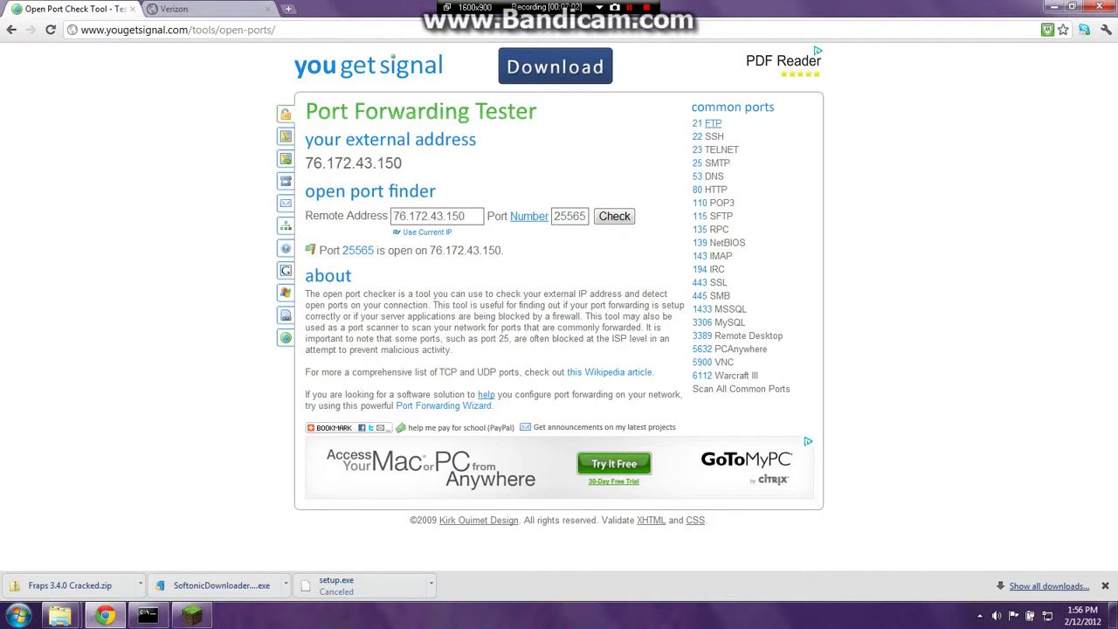
{"action": "left_click_drag", "start_coordinate": [463, 215], "coordinate": [393, 216]}
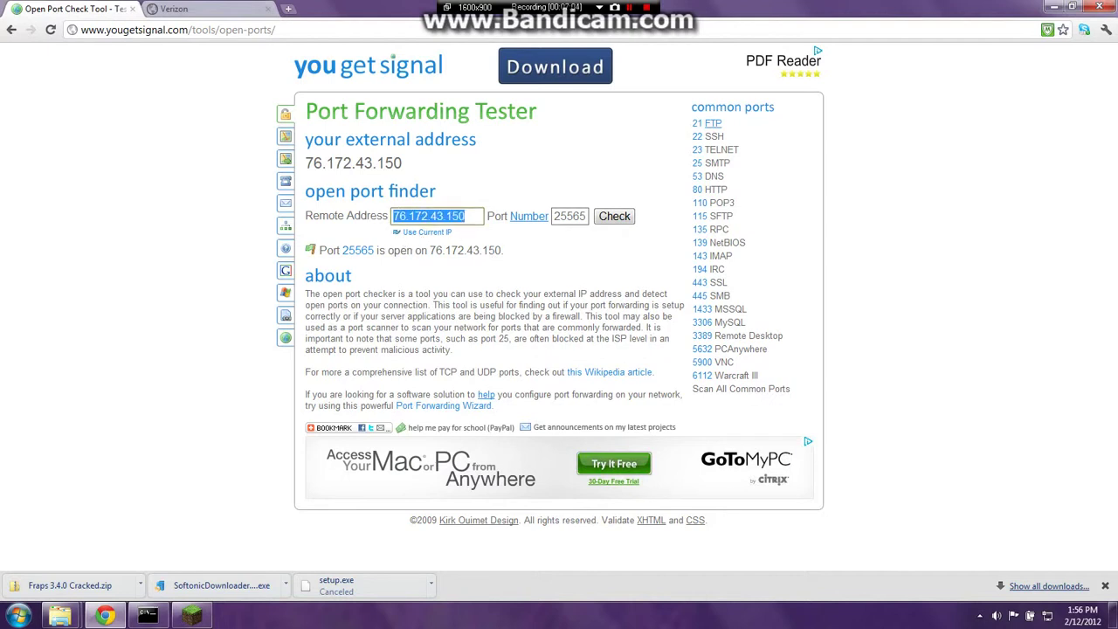
{"action": "key", "text": "BackSpace"}
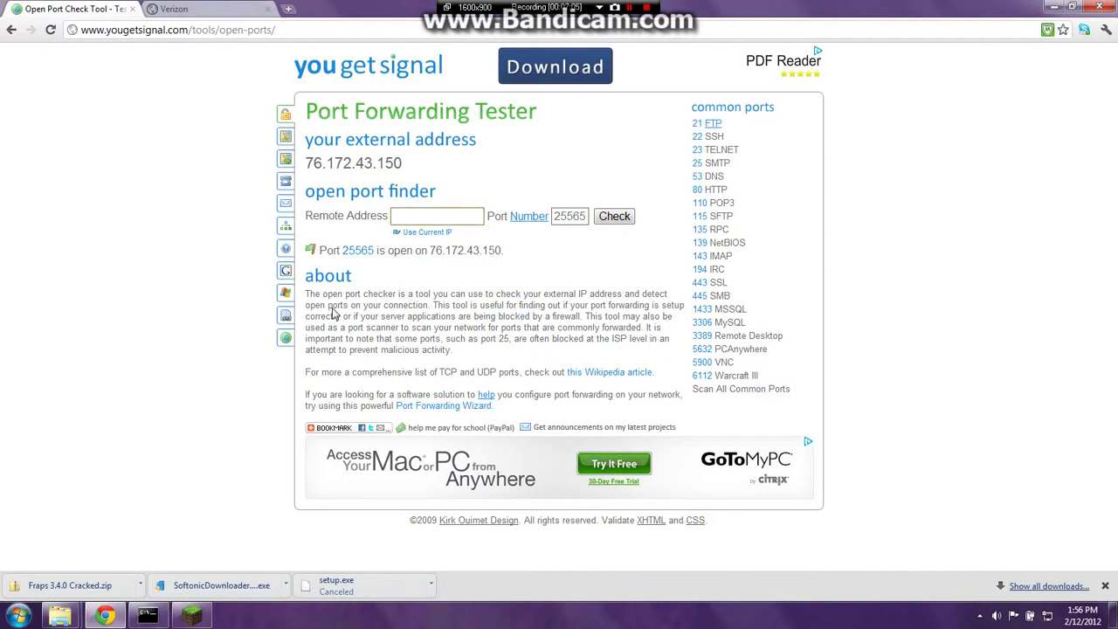
- Arrange the server console at upper right and Chrome on the left half
{"action": "left_click", "coordinate": [149, 615]}
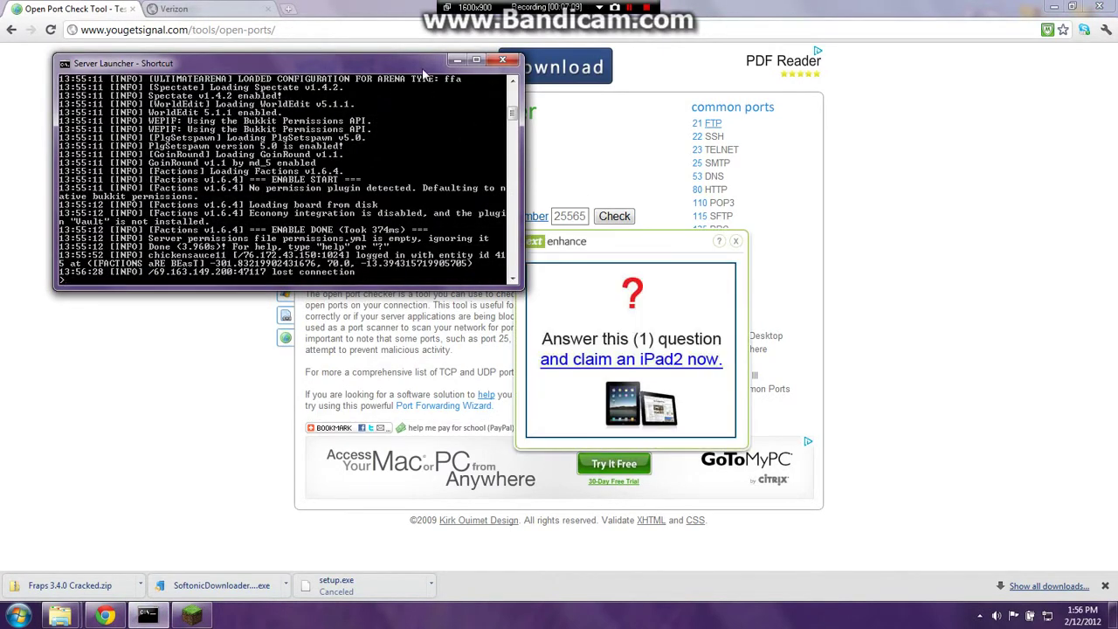
{"action": "left_click_drag", "start_coordinate": [423, 72], "coordinate": [980, 85]}
{"action": "left_click", "coordinate": [595, 11]}
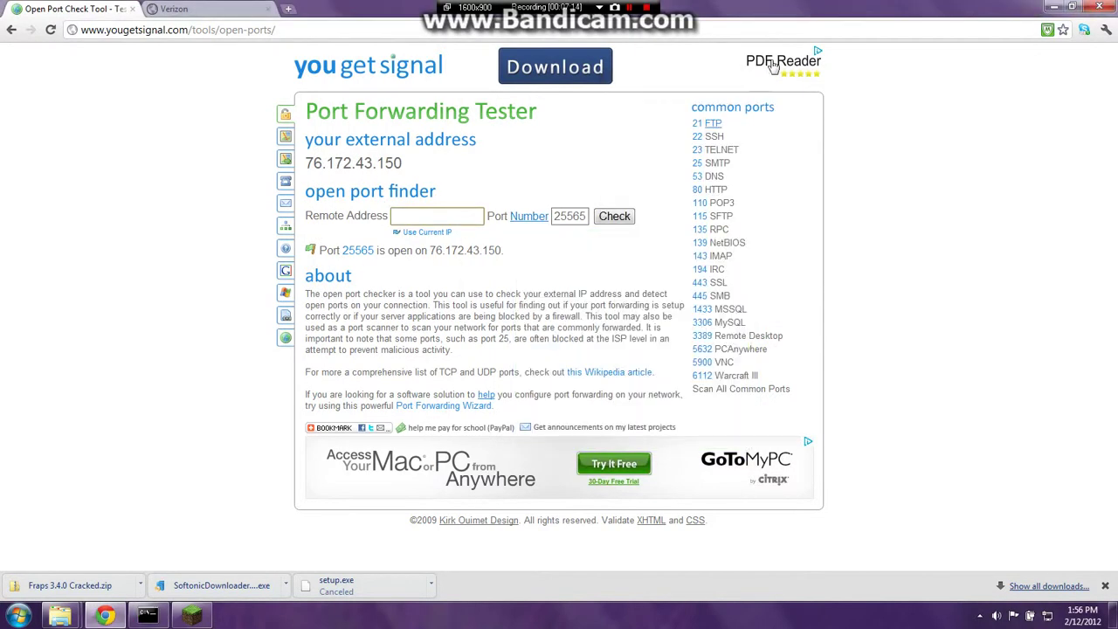
{"action": "left_click_drag", "start_coordinate": [595, 11], "coordinate": [0, 149]}
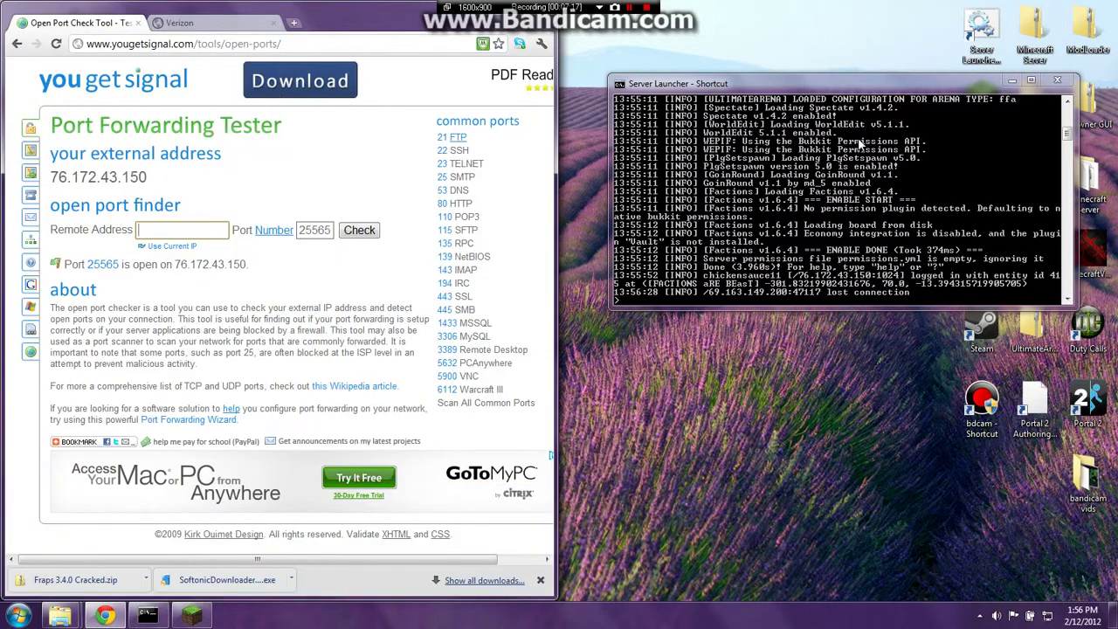
{"action": "left_click_drag", "start_coordinate": [1071, 129], "coordinate": [1049, 114]}
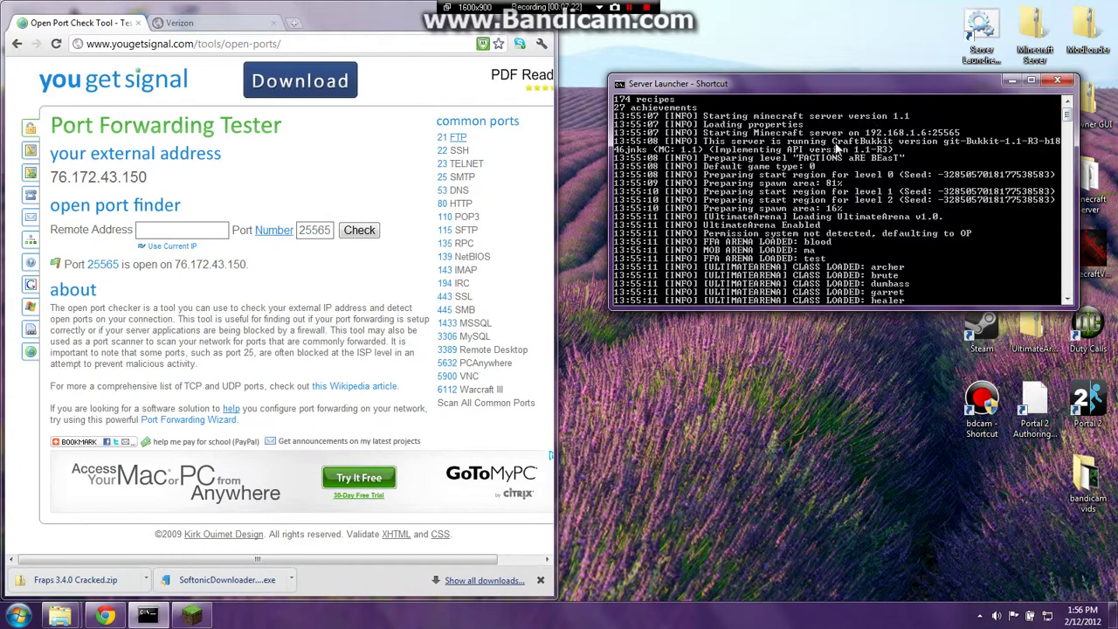
- Check port 25565 on local address 192.168.1.6, then delete that address
{"action": "left_click", "coordinate": [179, 230]}
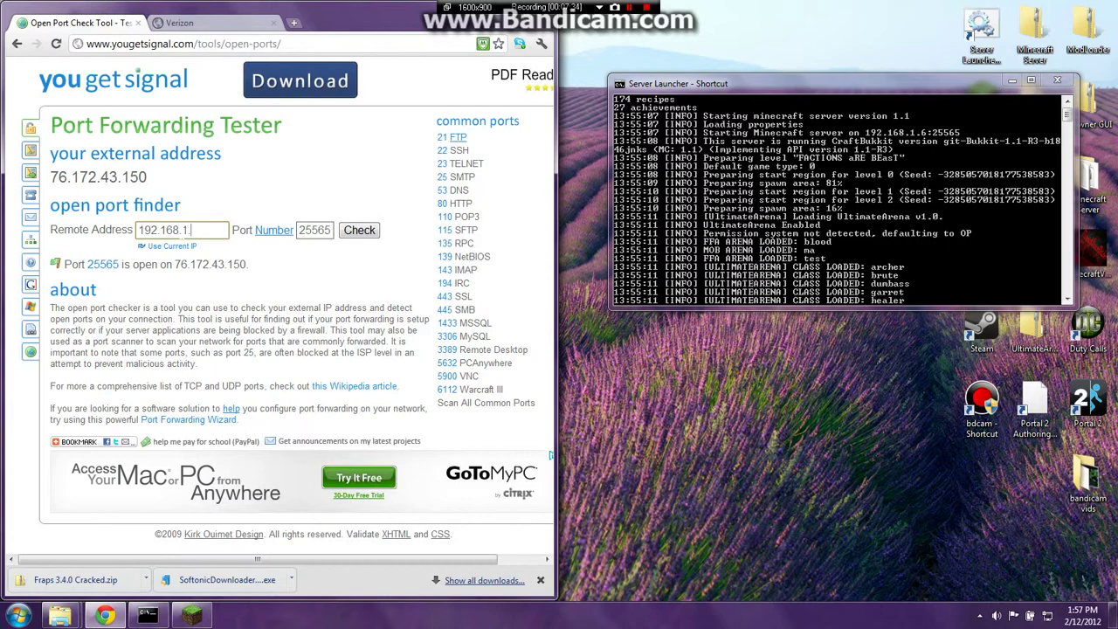
{"action": "left_click", "coordinate": [359, 230]}
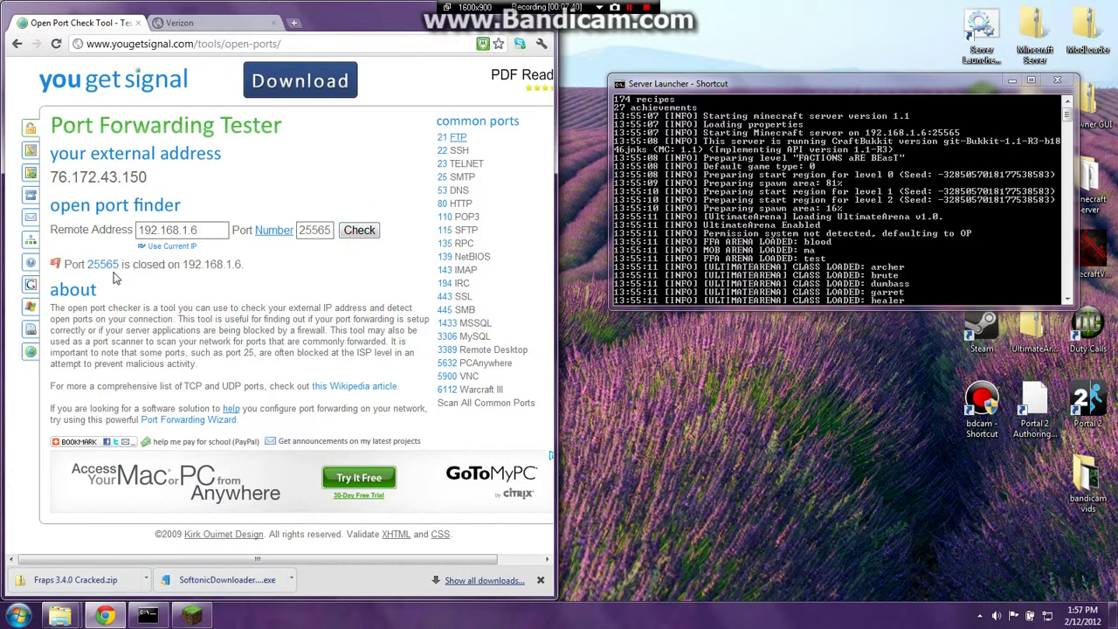
{"action": "double_click", "coordinate": [166, 230]}
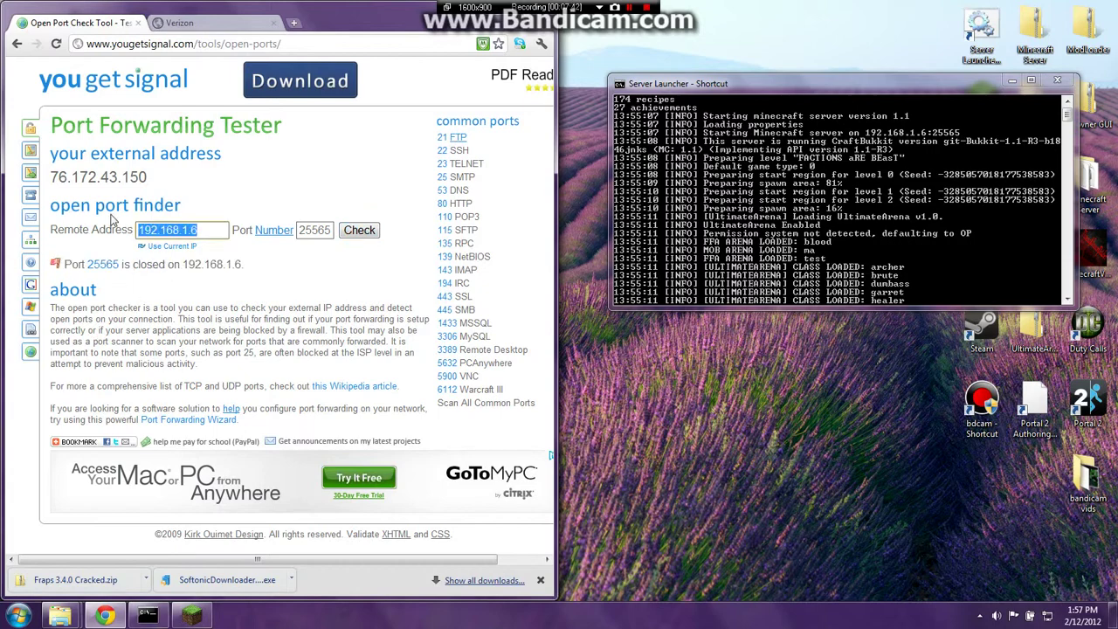
{"action": "key", "text": "BackSpace"}
- Copy the external IP into Remote Address and re-check port 25565
{"action": "left_click_drag", "start_coordinate": [50, 176], "coordinate": [118, 177]}
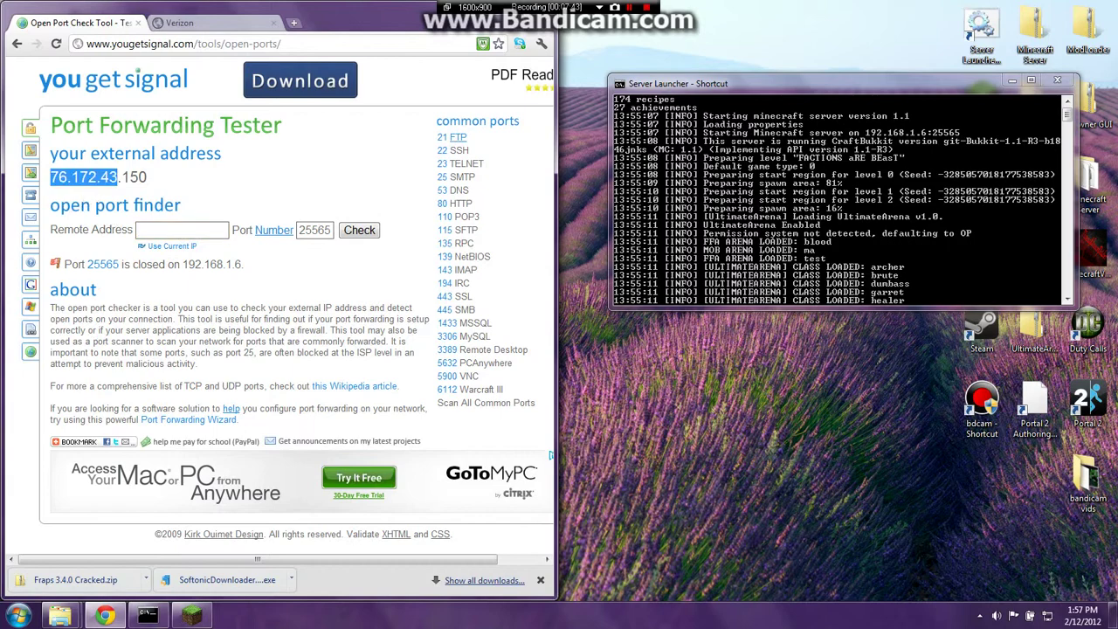
{"action": "right_click", "coordinate": [133, 182]}
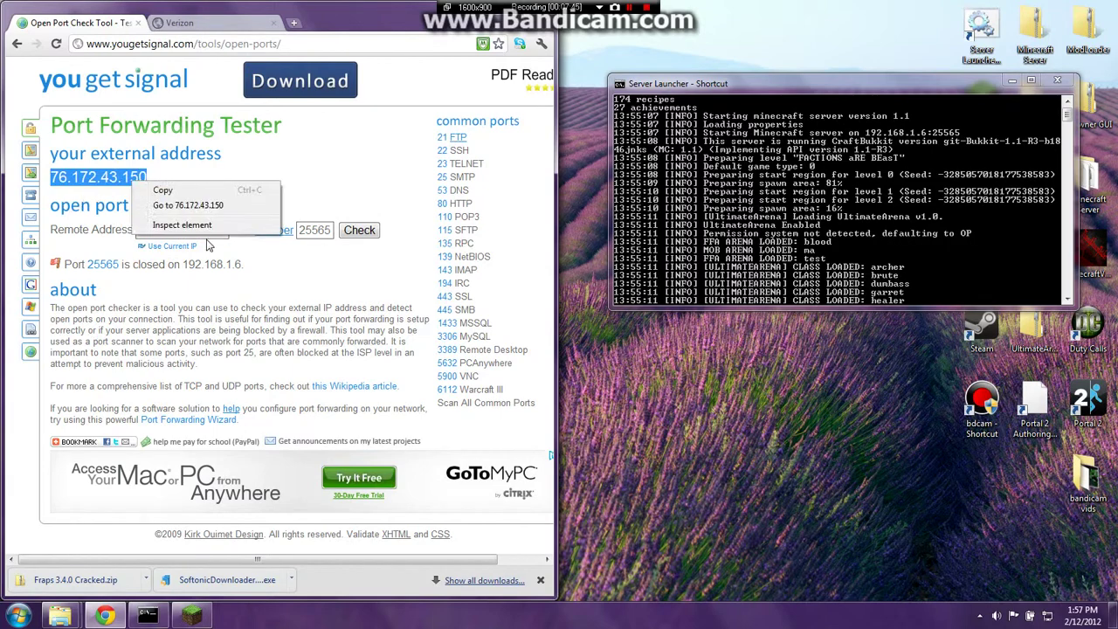
{"action": "left_click", "coordinate": [162, 190]}
{"action": "left_click", "coordinate": [166, 229]}
{"action": "right_click", "coordinate": [165, 227]}
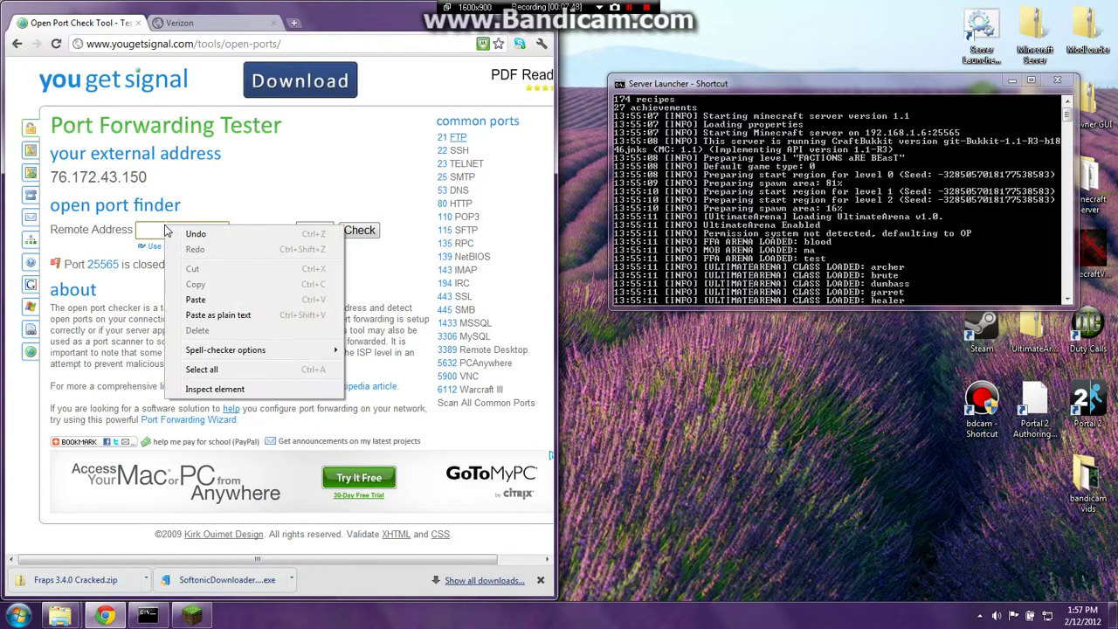
{"action": "left_click", "coordinate": [224, 313]}
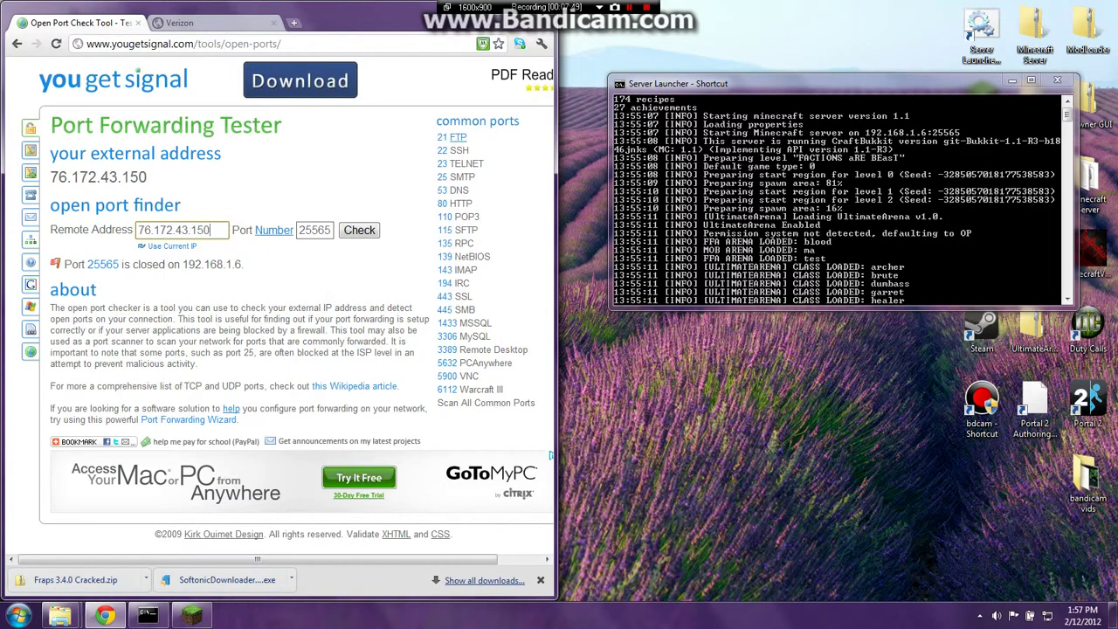
{"action": "left_click", "coordinate": [370, 233]}
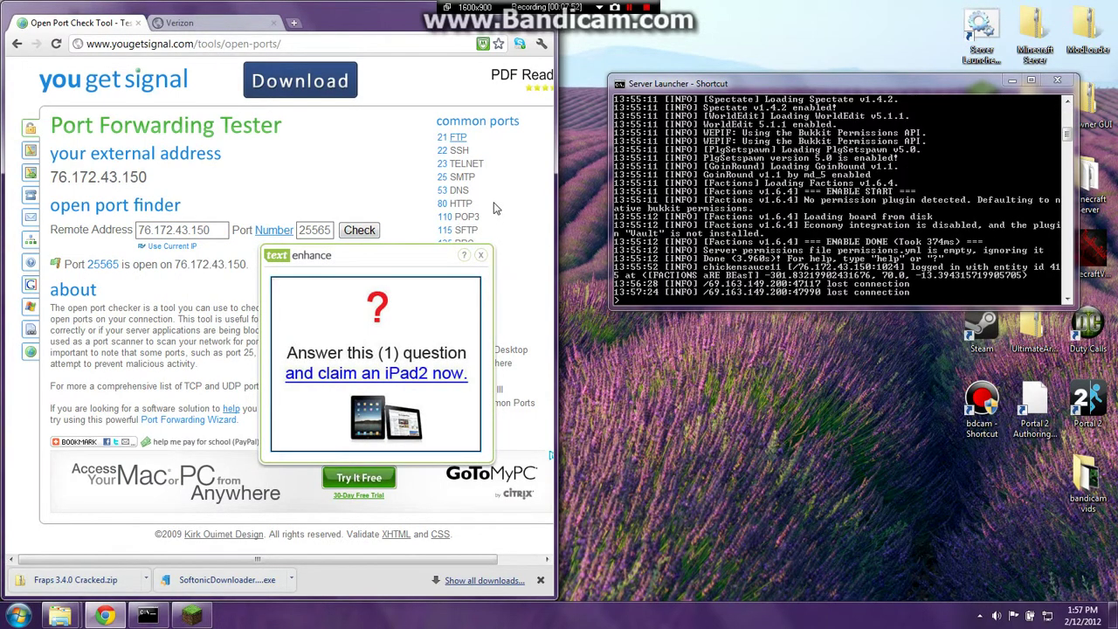
- Close the ad popup, unsnap the browser, and minimize it
{"action": "left_click", "coordinate": [484, 255]}
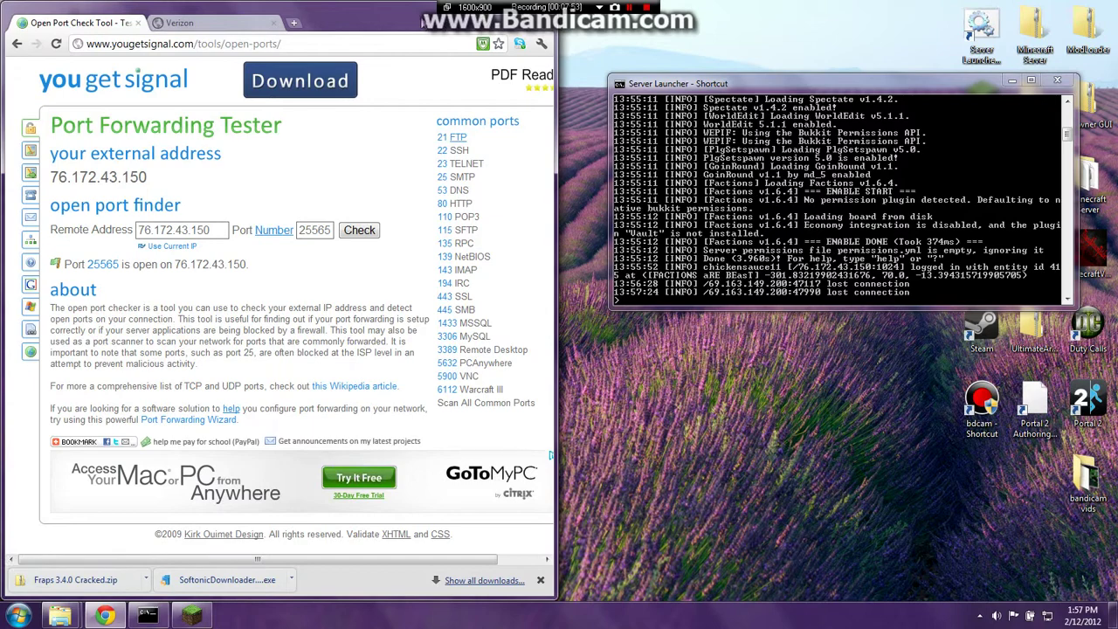
{"action": "left_click_drag", "start_coordinate": [423, 23], "coordinate": [462, 111]}
{"action": "left_click", "coordinate": [527, 96]}
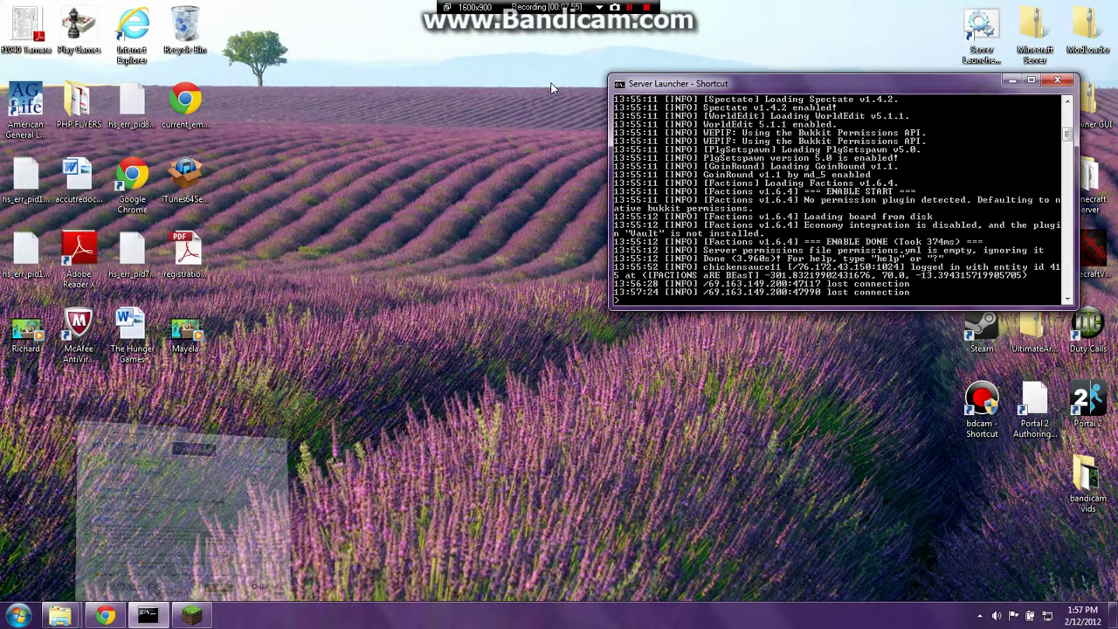
- Minimize the server console and resume the paused Minecraft game
{"action": "left_click", "coordinate": [1012, 82]}
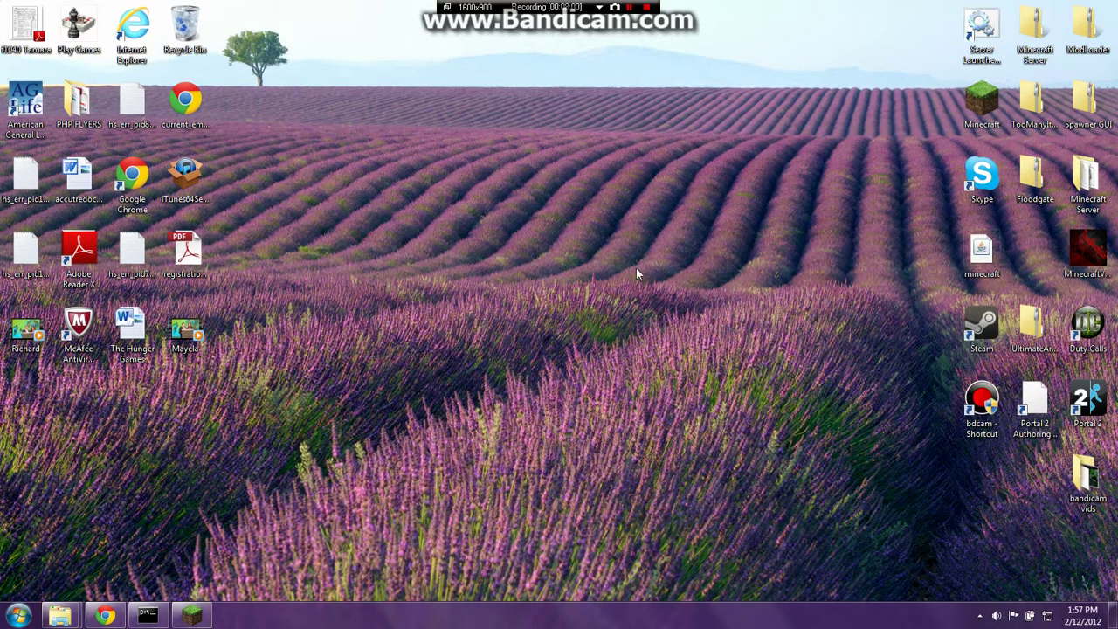
{"action": "left_click", "coordinate": [191, 616]}
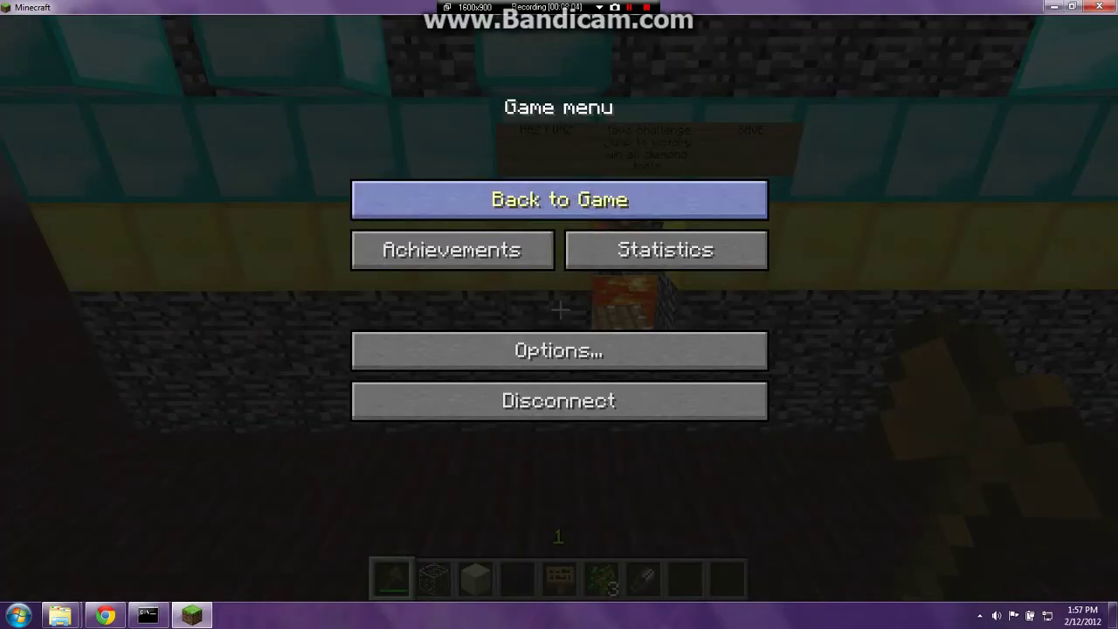
{"action": "left_click", "coordinate": [559, 199]}
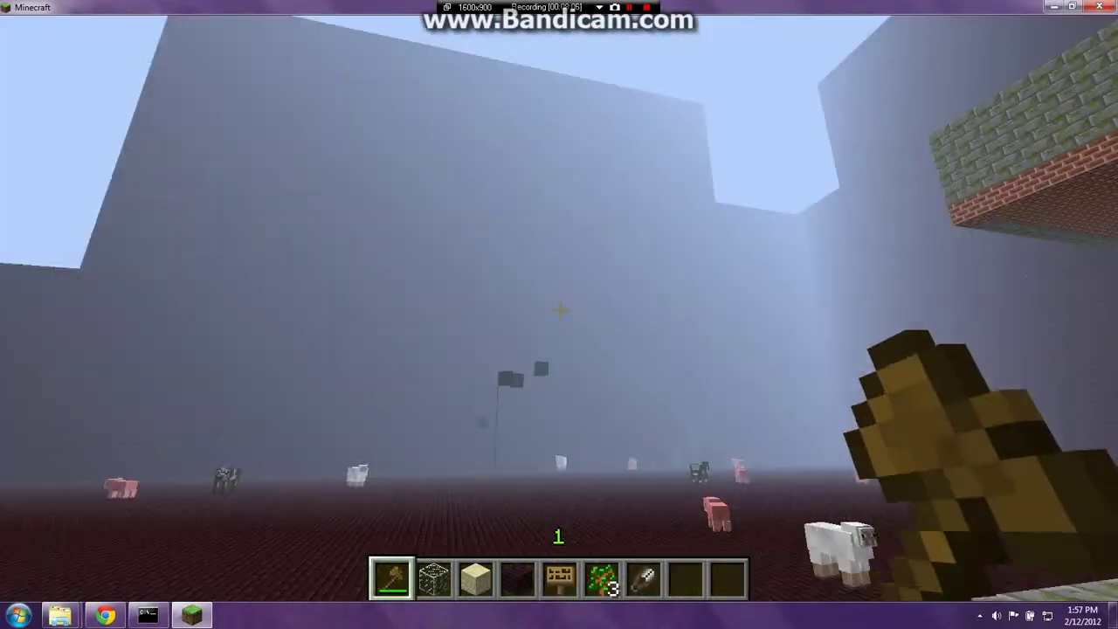
- Walk the stone walkway and sand path to the signpost, then disconnect from the world
{"action": "key", "text": "w"}
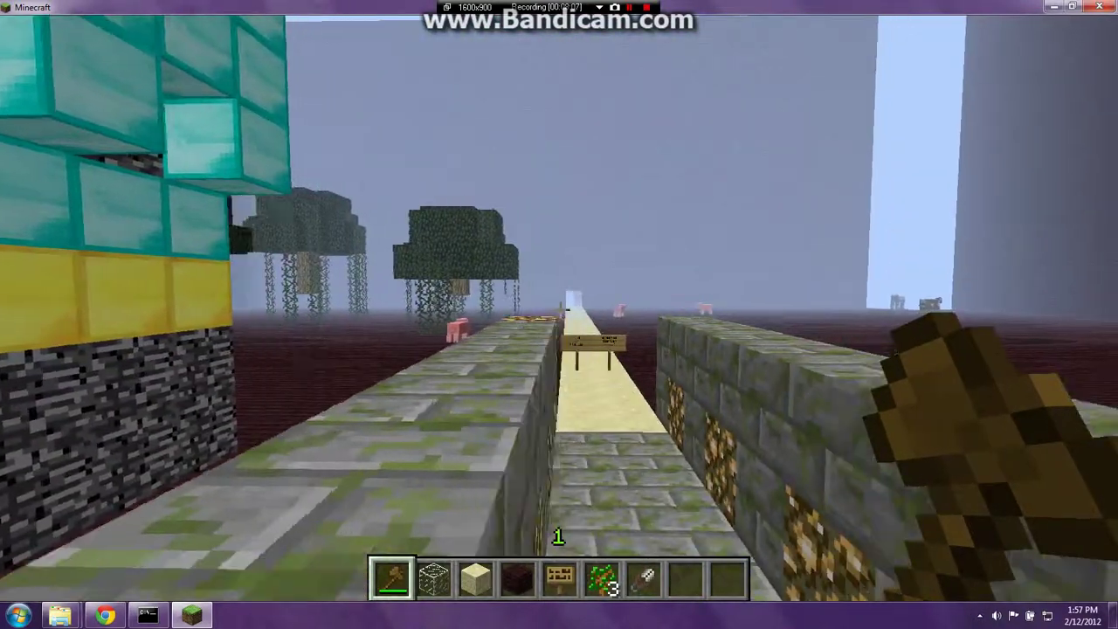
{"action": "key", "text": "w"}
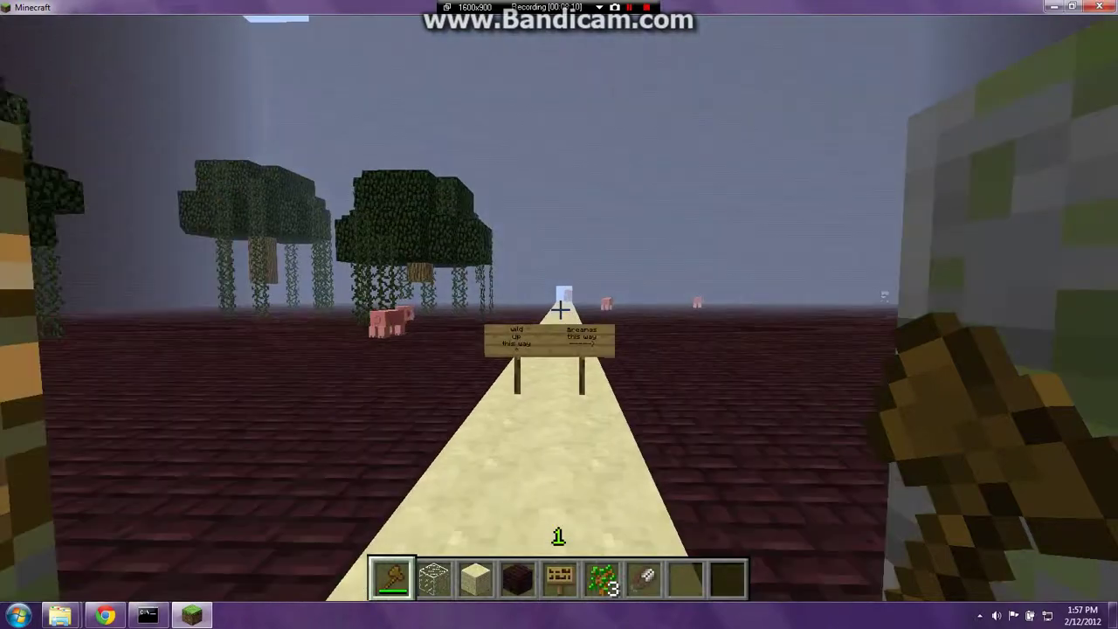
{"action": "key", "text": "w"}
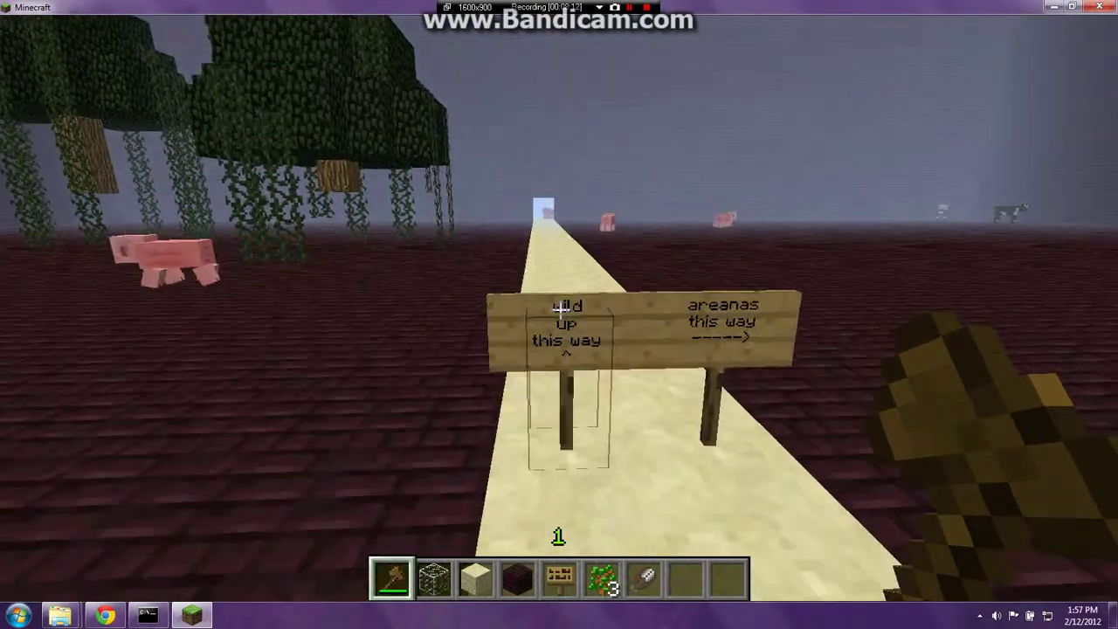
{"action": "key", "text": "w"}
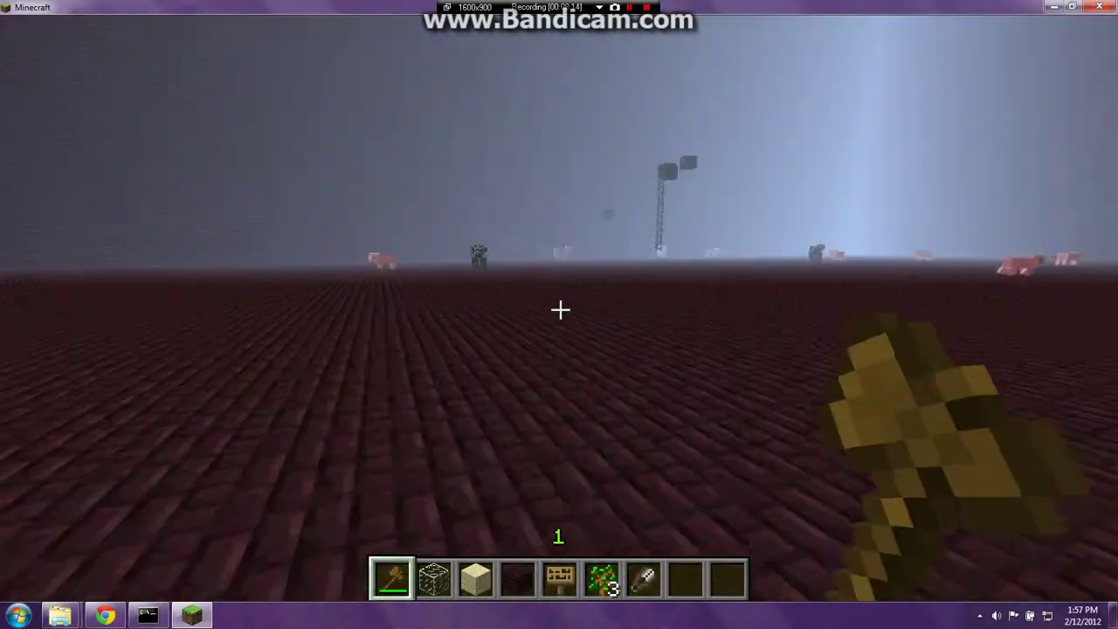
{"action": "key", "text": "w"}
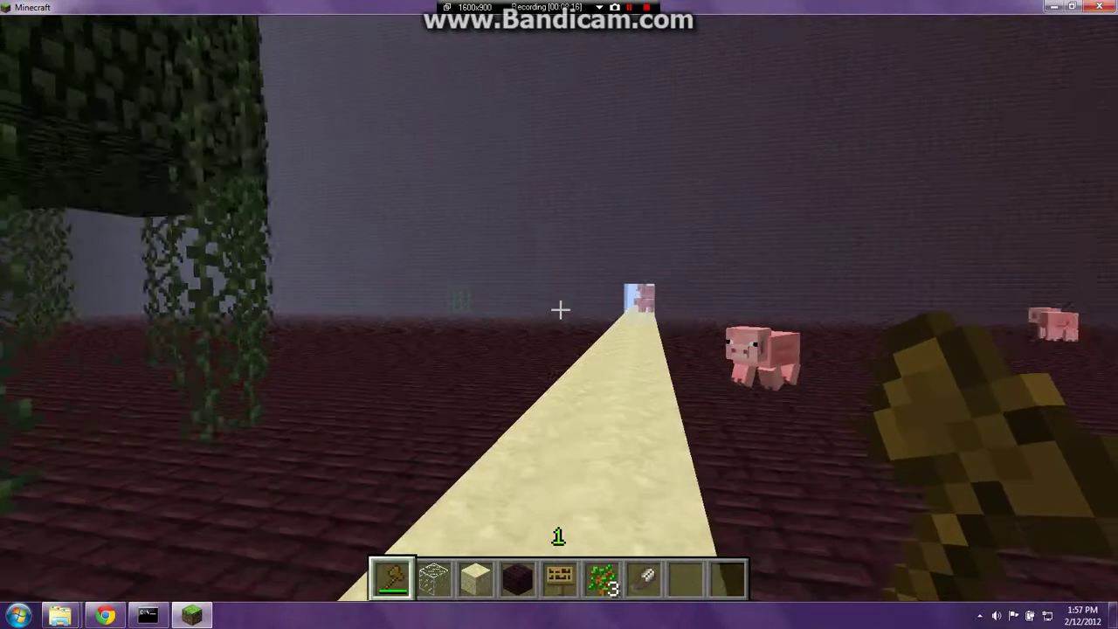
{"action": "key", "text": "Escape"}
{"action": "left_click", "coordinate": [464, 402]}
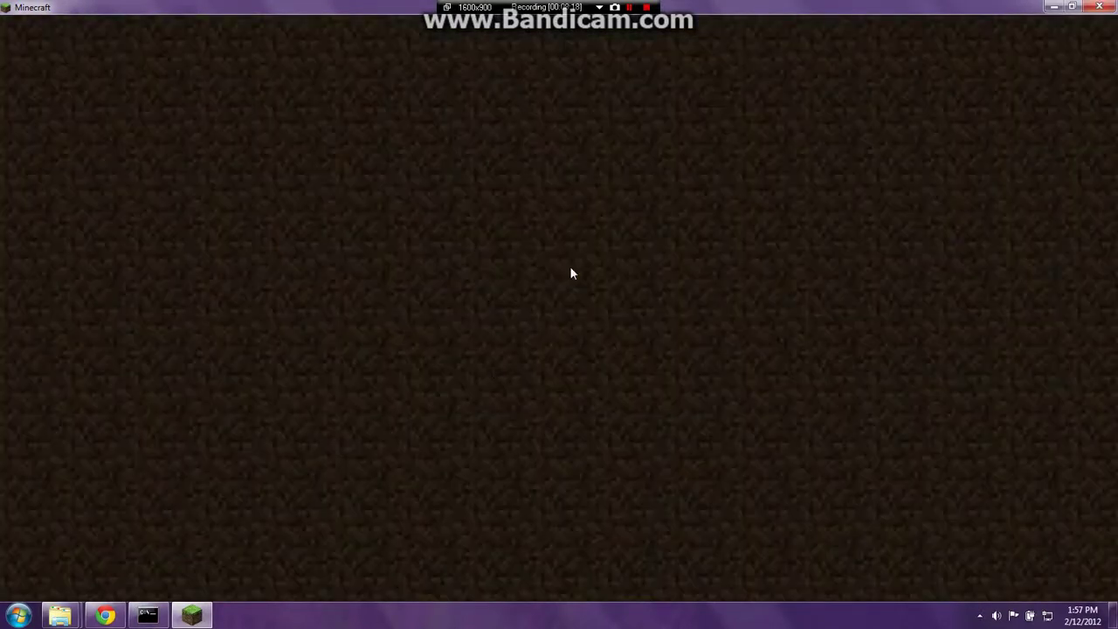
- Refresh the multiplayer server list and join the Mserver entry
{"action": "left_click", "coordinate": [538, 333]}
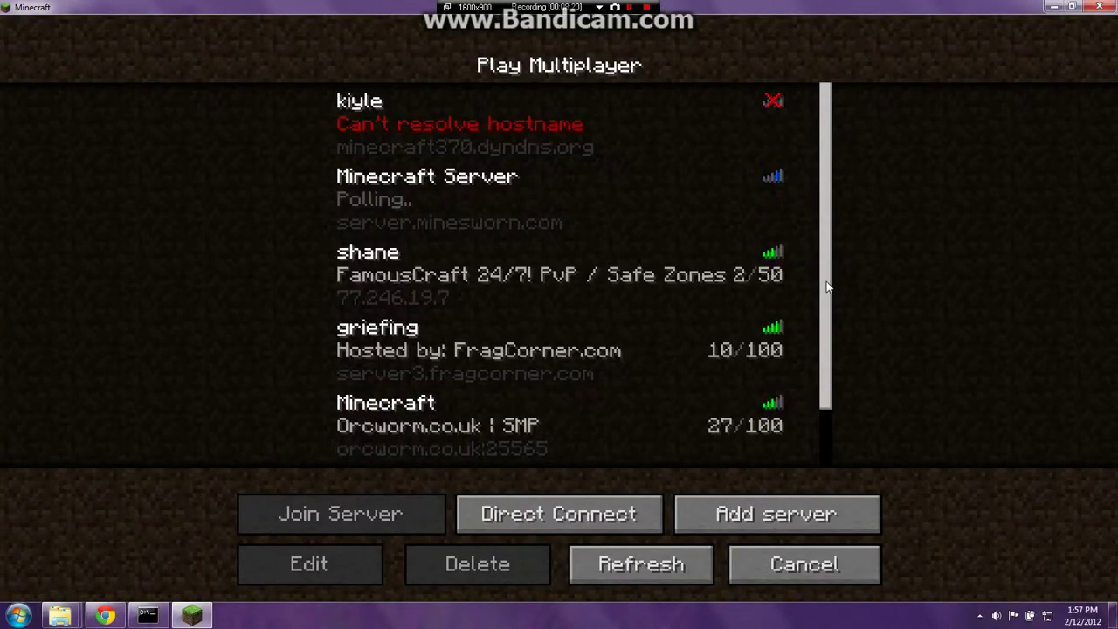
{"action": "left_click_drag", "start_coordinate": [827, 287], "coordinate": [844, 404]}
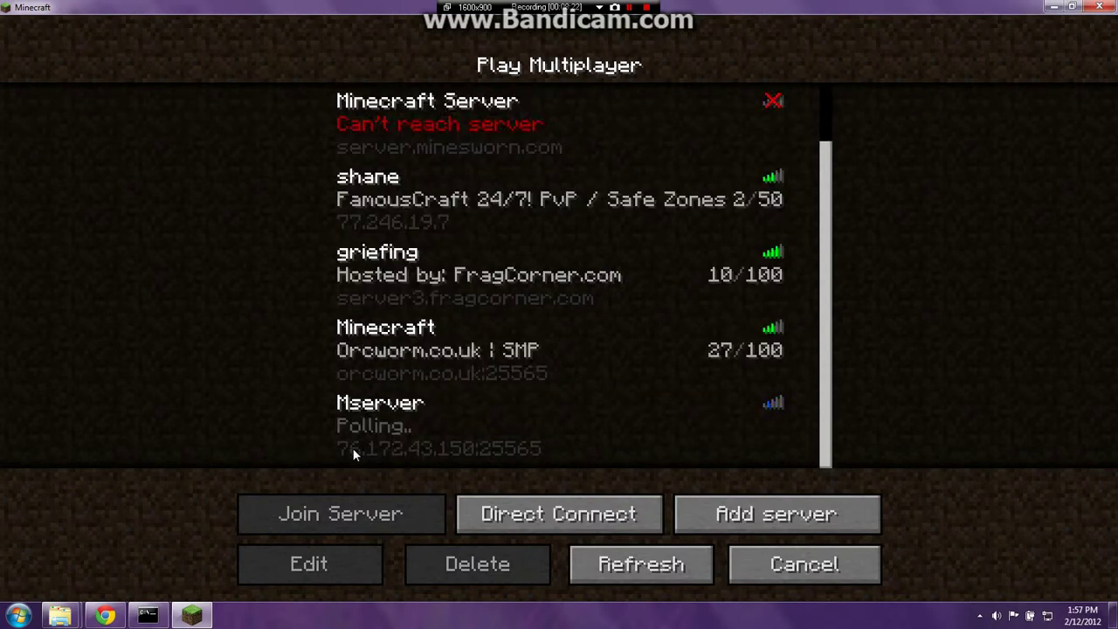
{"action": "left_click", "coordinate": [629, 561]}
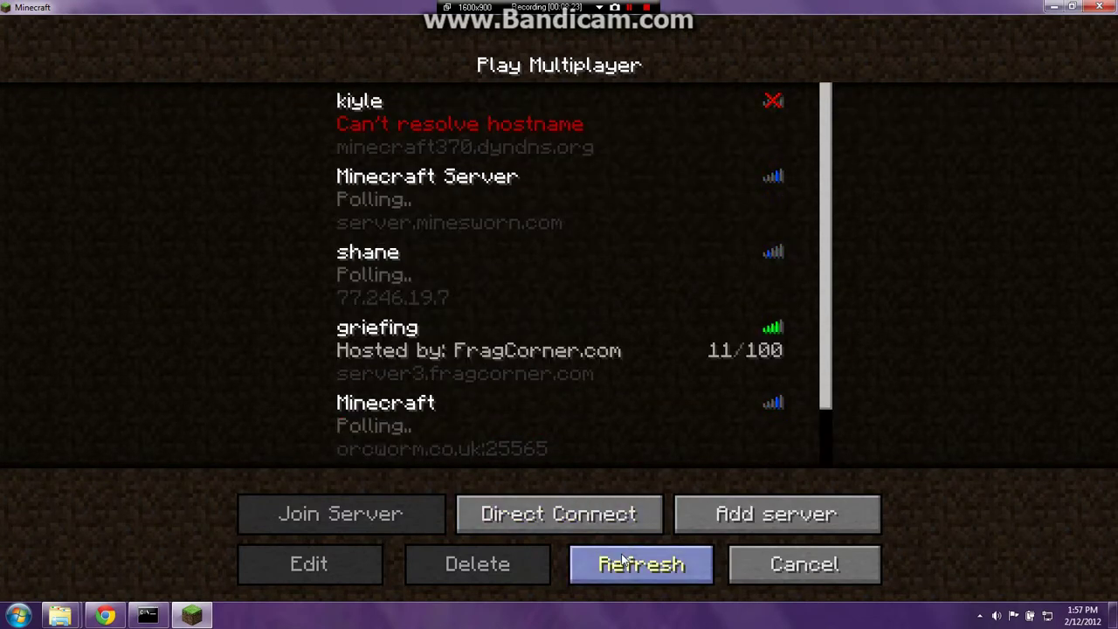
{"action": "left_click_drag", "start_coordinate": [824, 312], "coordinate": [826, 414]}
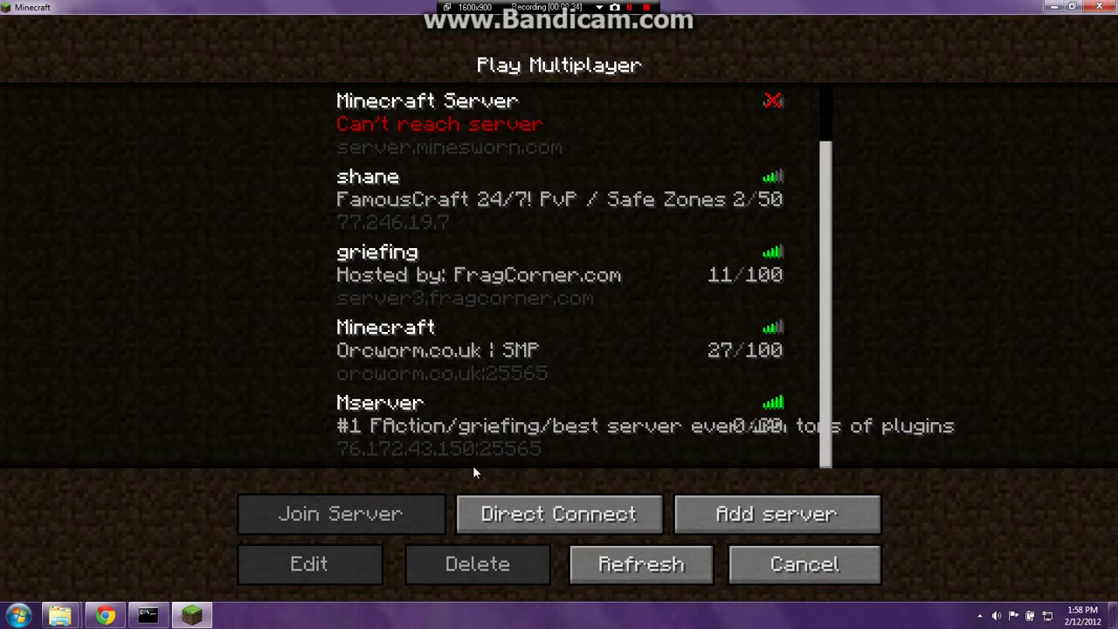
{"action": "double_click", "coordinate": [577, 438]}
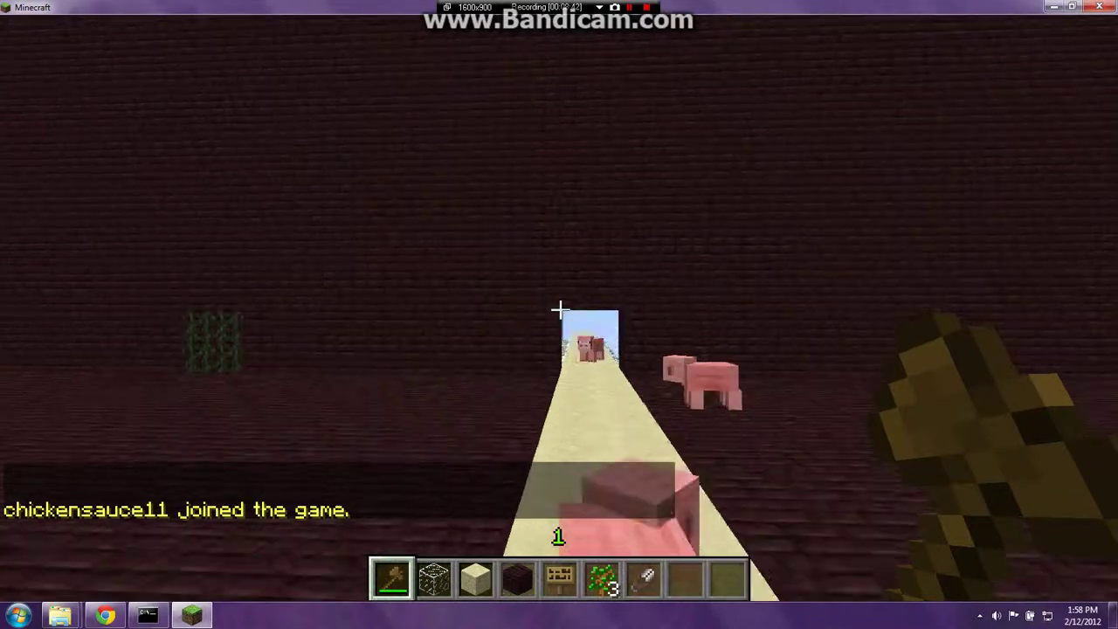
- Walk through the lapis tunnel and glass-topped corridor to the two signs
{"action": "key", "text": "w"}
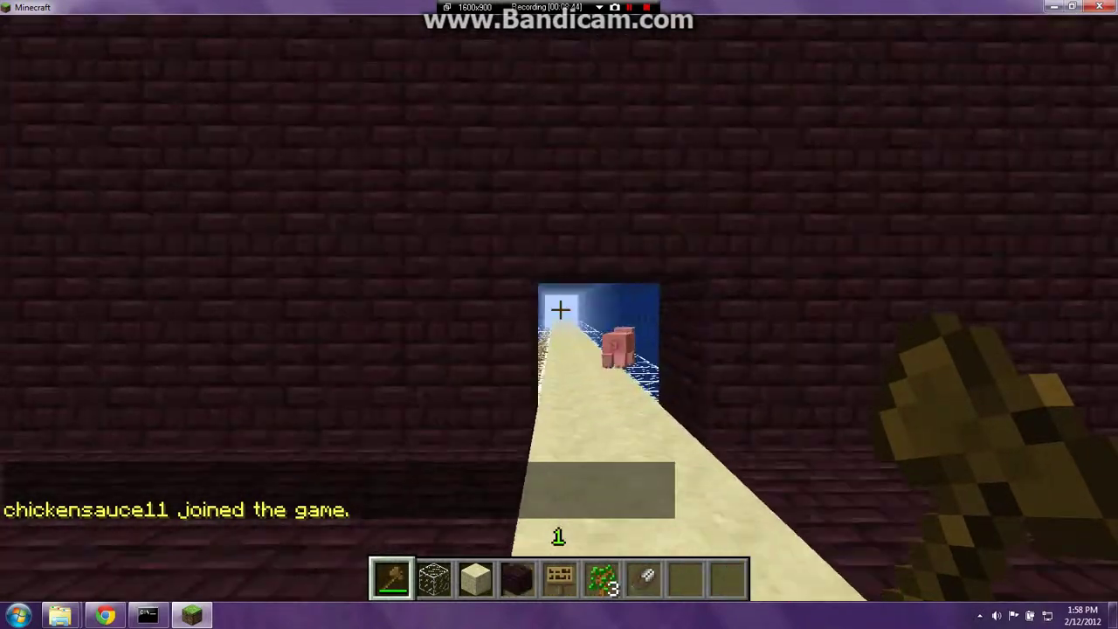
{"action": "key", "text": "w"}
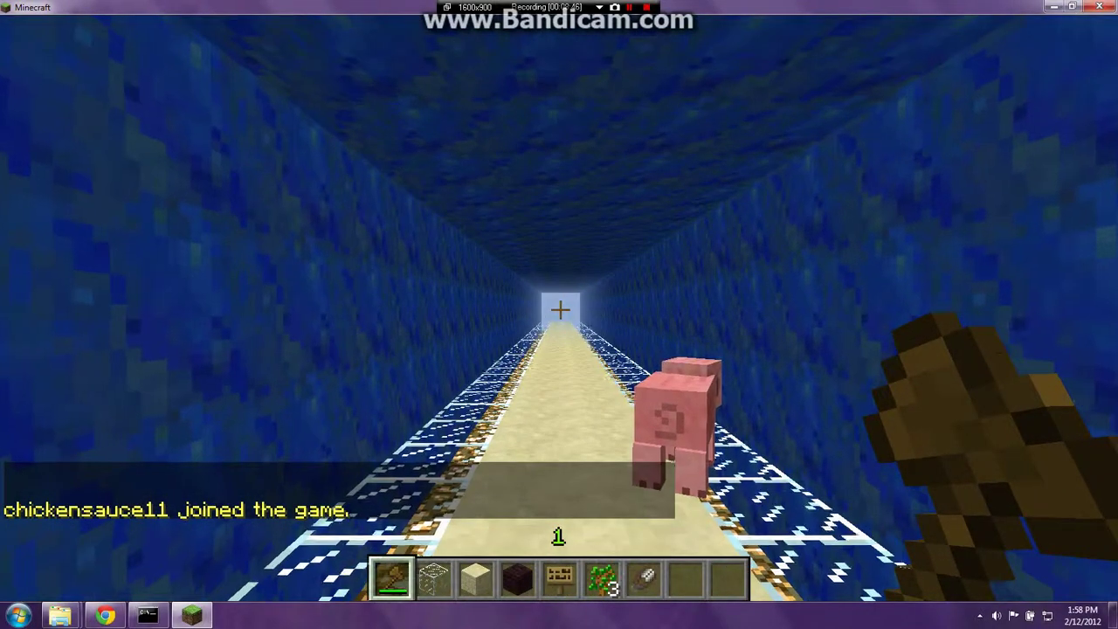
{"action": "key", "text": "w"}
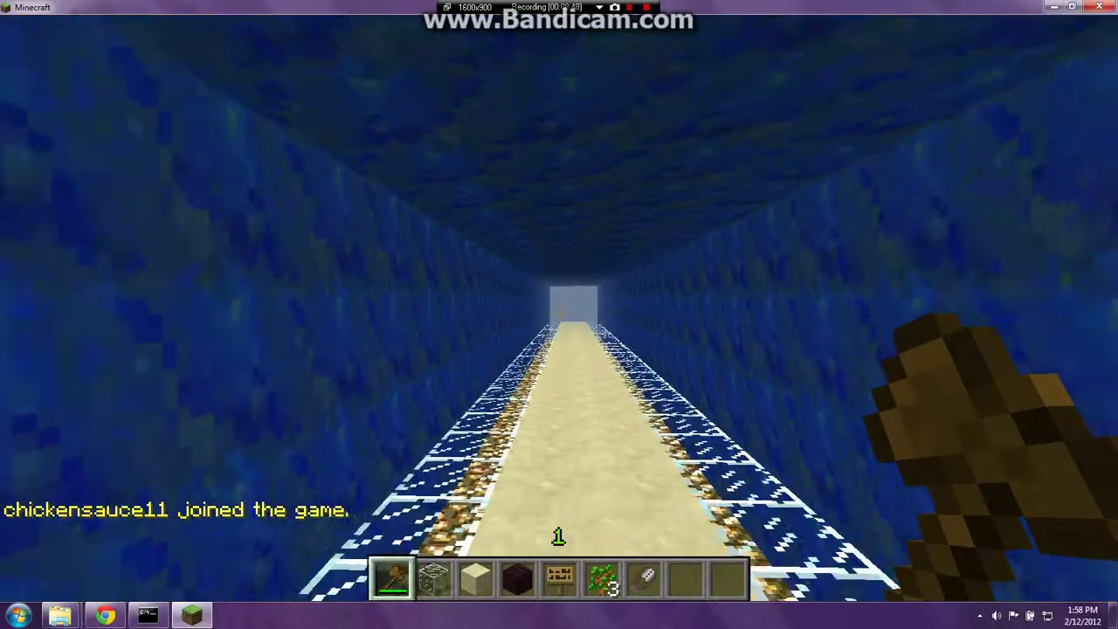
{"action": "key", "text": "w"}
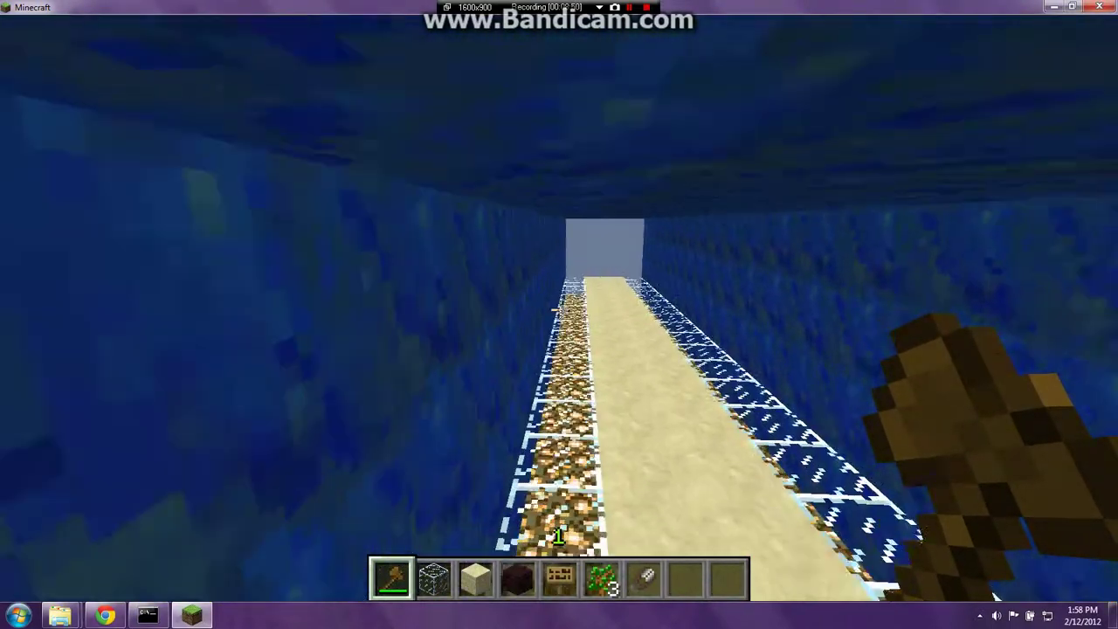
{"action": "key", "text": "w"}
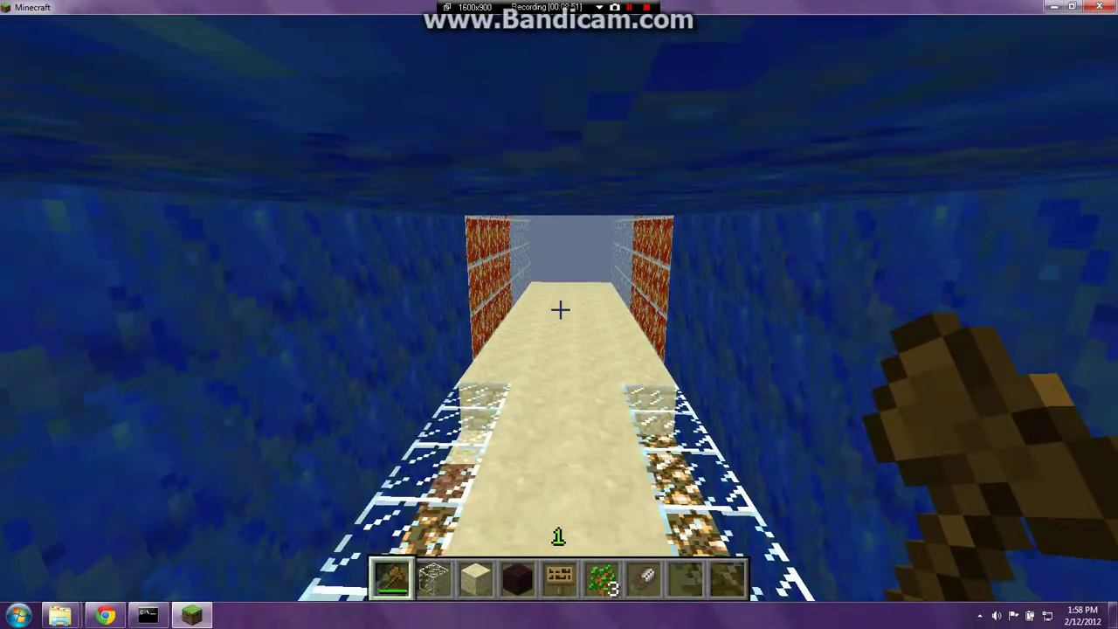
{"action": "key", "text": "w"}
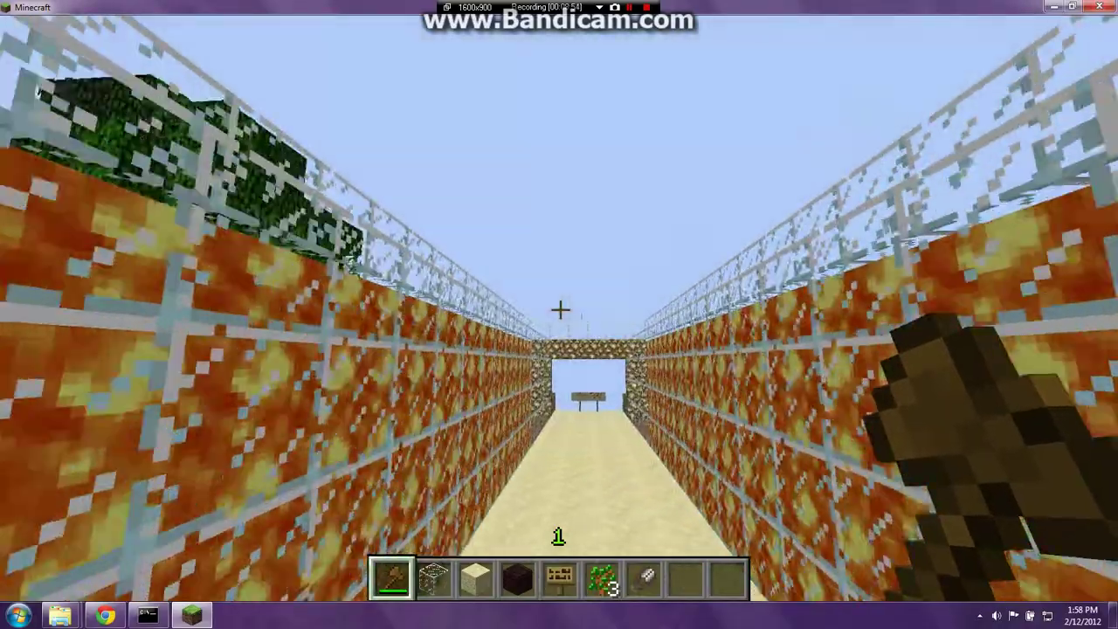
{"action": "key", "text": "w"}
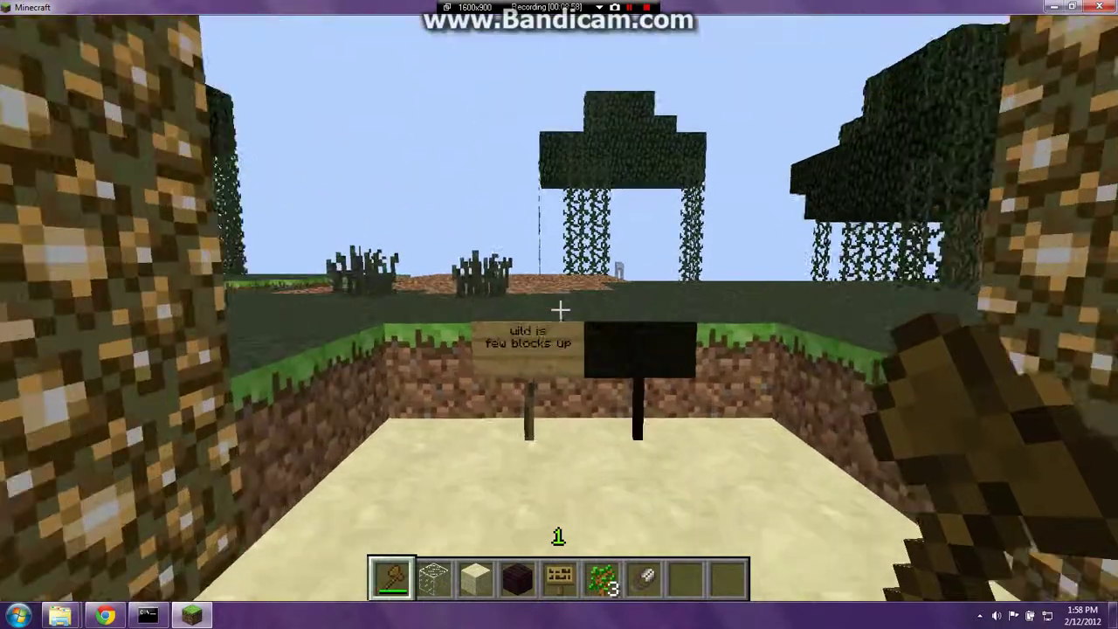
{"action": "key", "text": "w"}
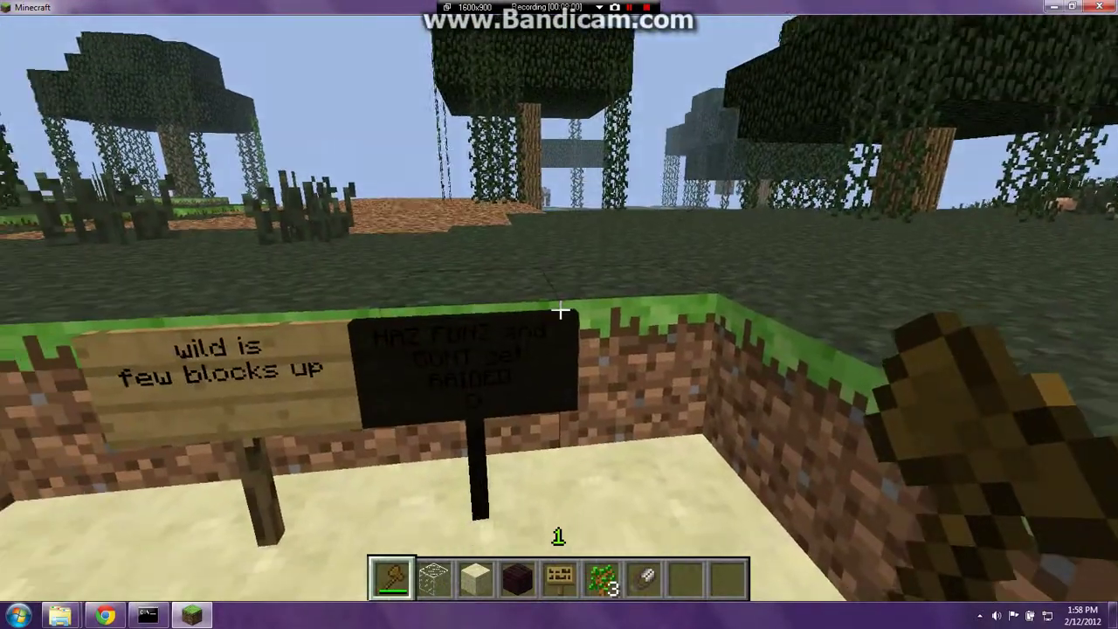
- Climb out of the sand pit into the Wilderness, re-enter the SafeZone, and open chat
{"action": "key", "text": "w"}
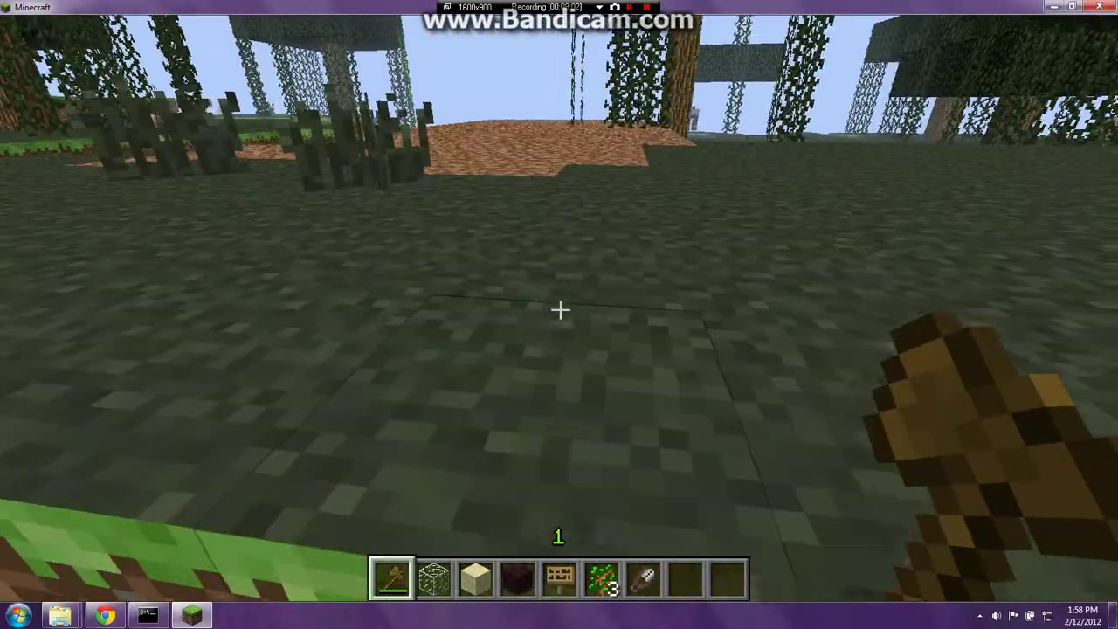
{"action": "key", "text": "w"}
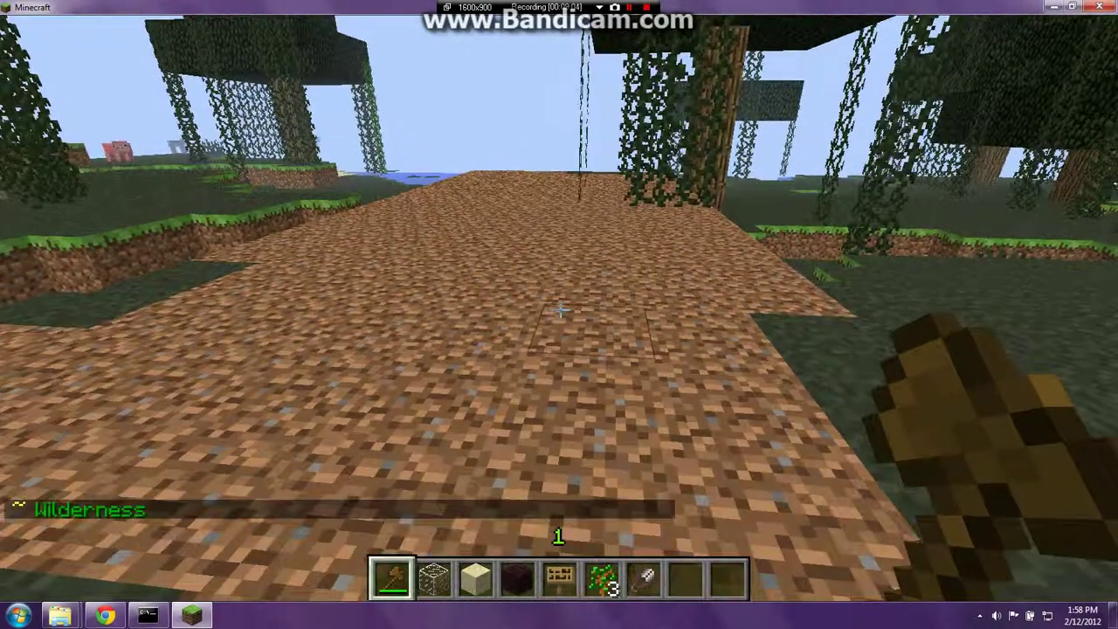
{"action": "key", "text": "w"}
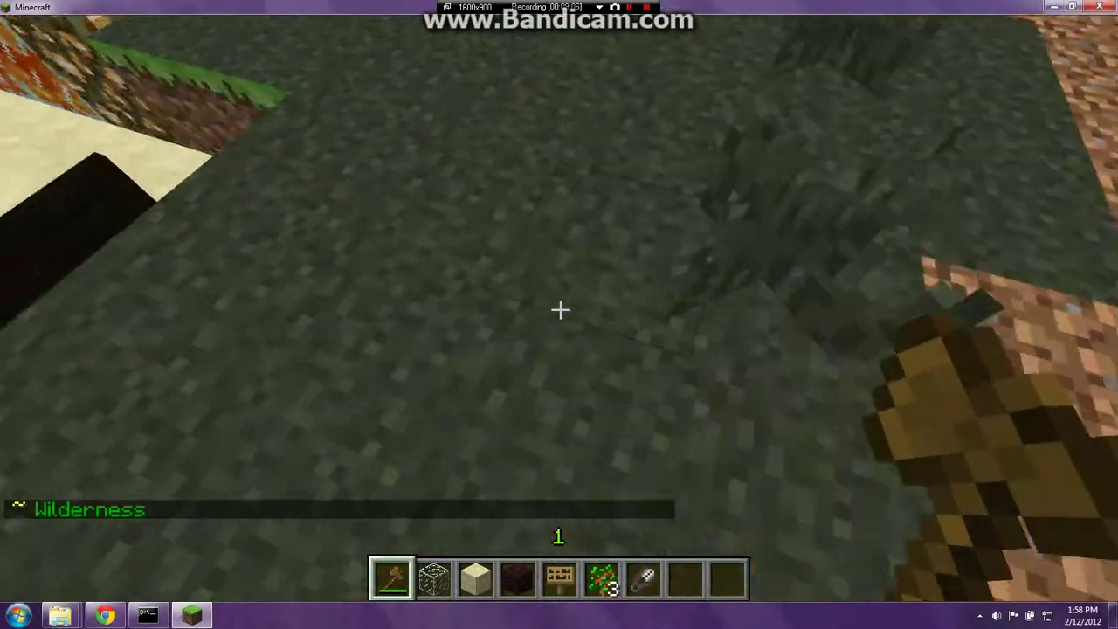
{"action": "key", "text": "w"}
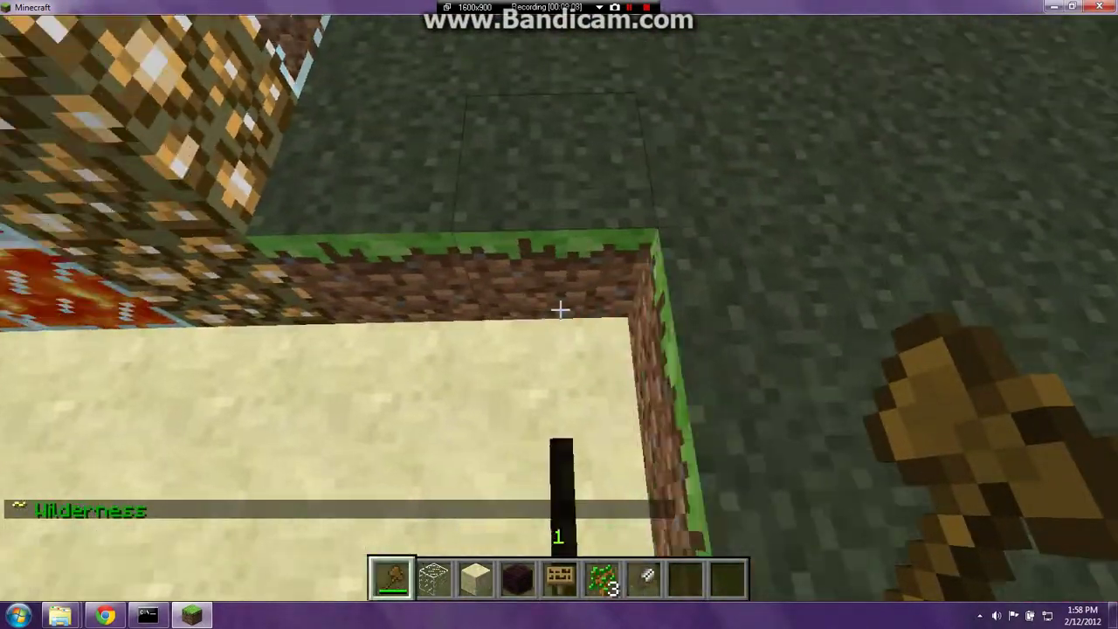
{"action": "key", "text": "w"}
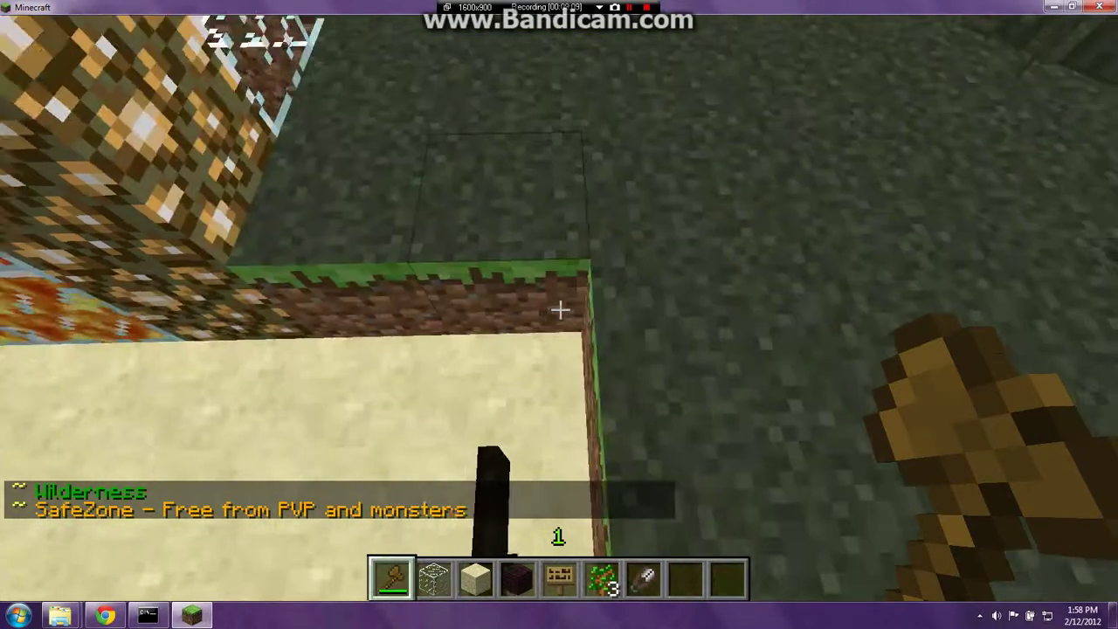
{"action": "key", "text": "w"}
{"action": "mouse_move", "coordinate": [560, 310]}
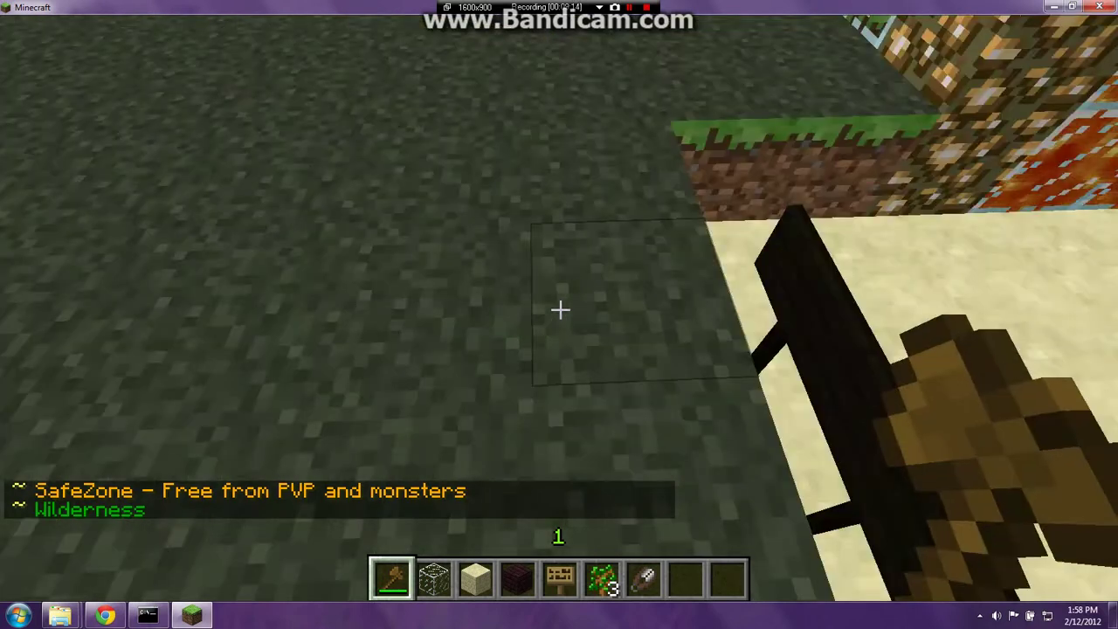
{"action": "key", "text": "t"}
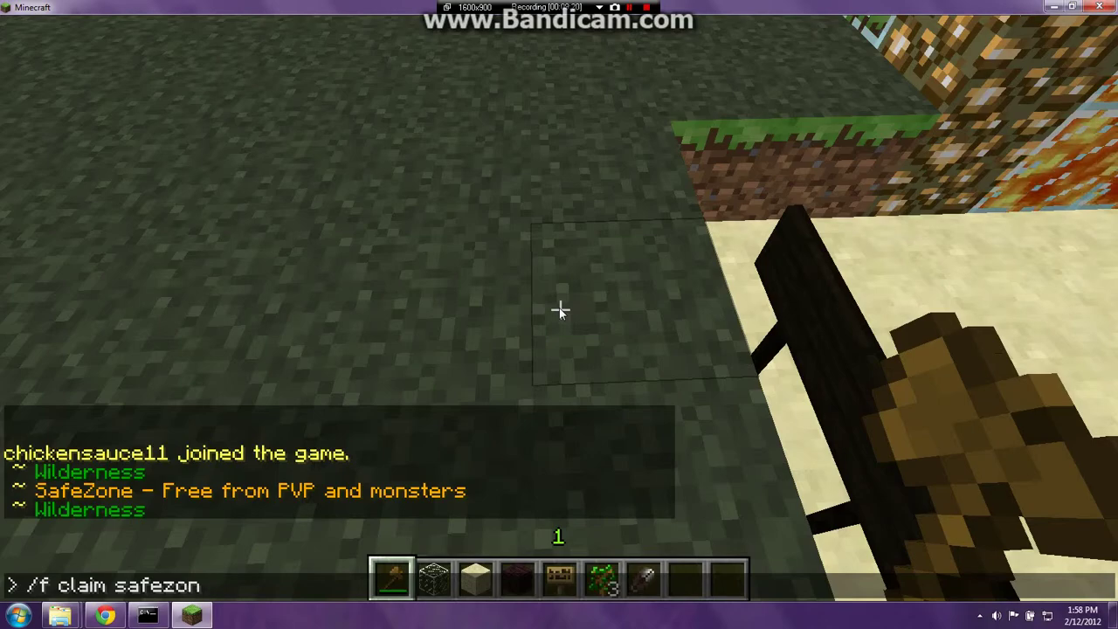
- Claim the dirt field for SafeZone with /f claim safezone, walk its Wilderness border, then open the Game menu
{"action": "type", "text": "/f claim safezone"}
{"action": "key", "text": "Return"}
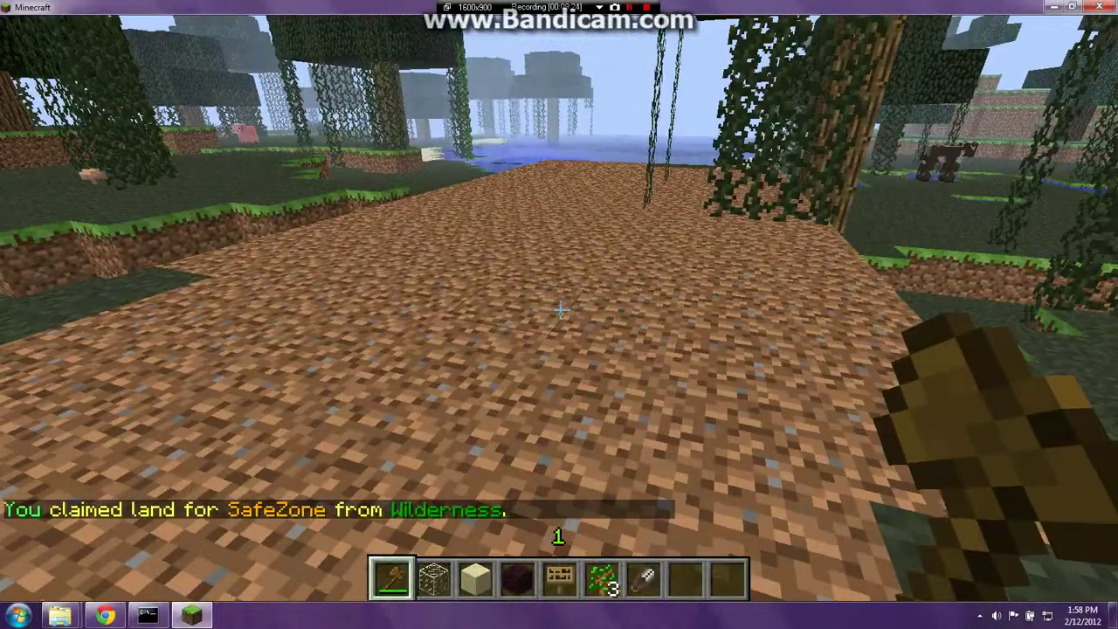
{"action": "key", "text": "w"}
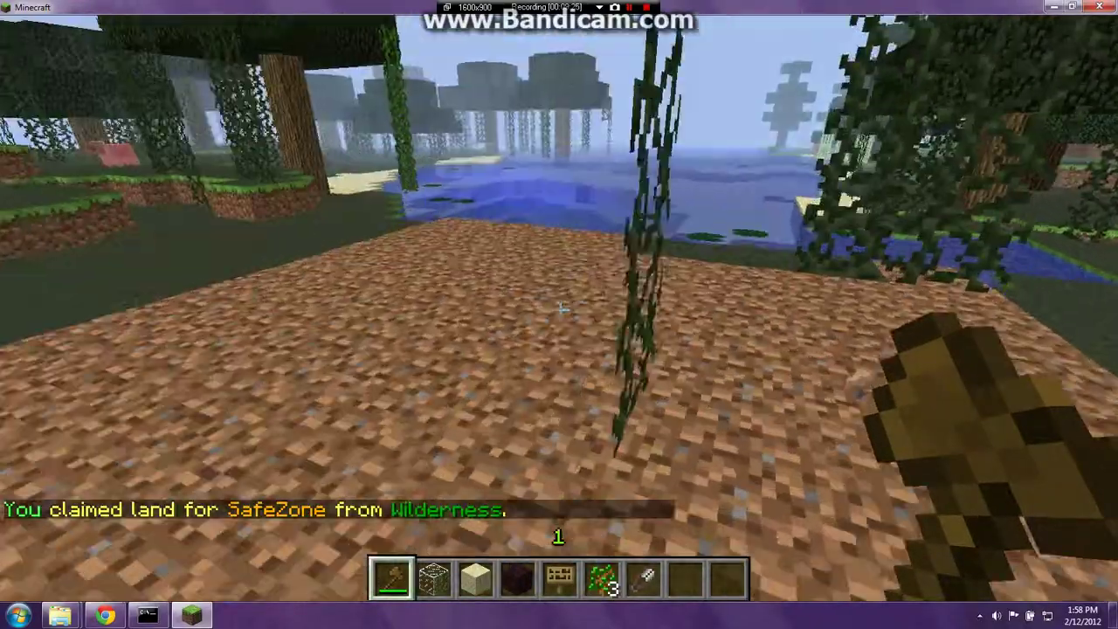
{"action": "key", "text": "w"}
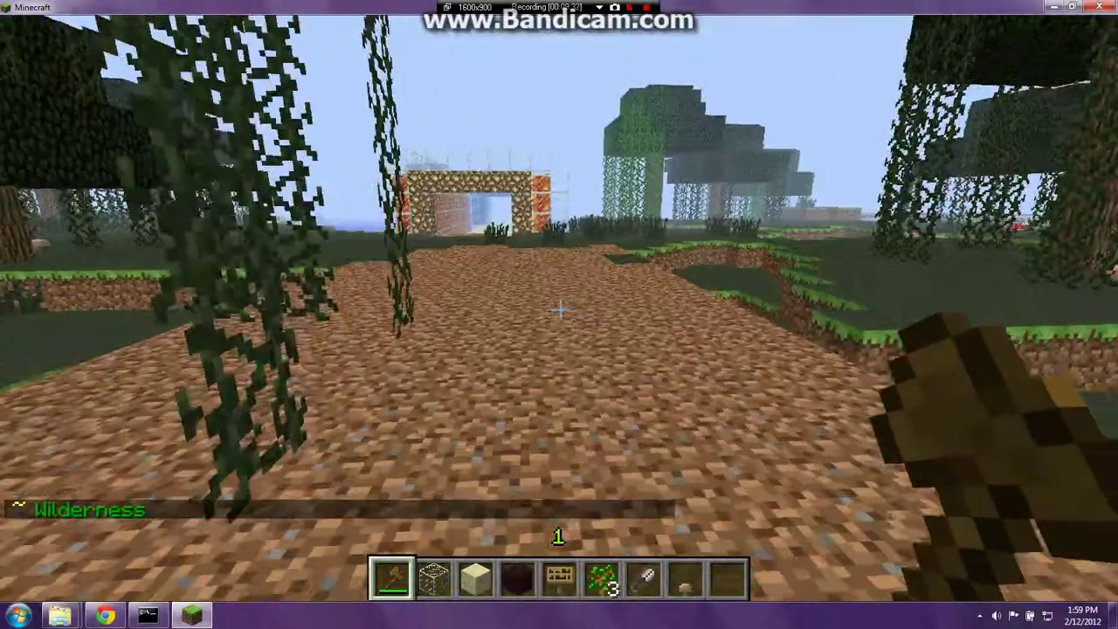
{"action": "key", "text": "w"}
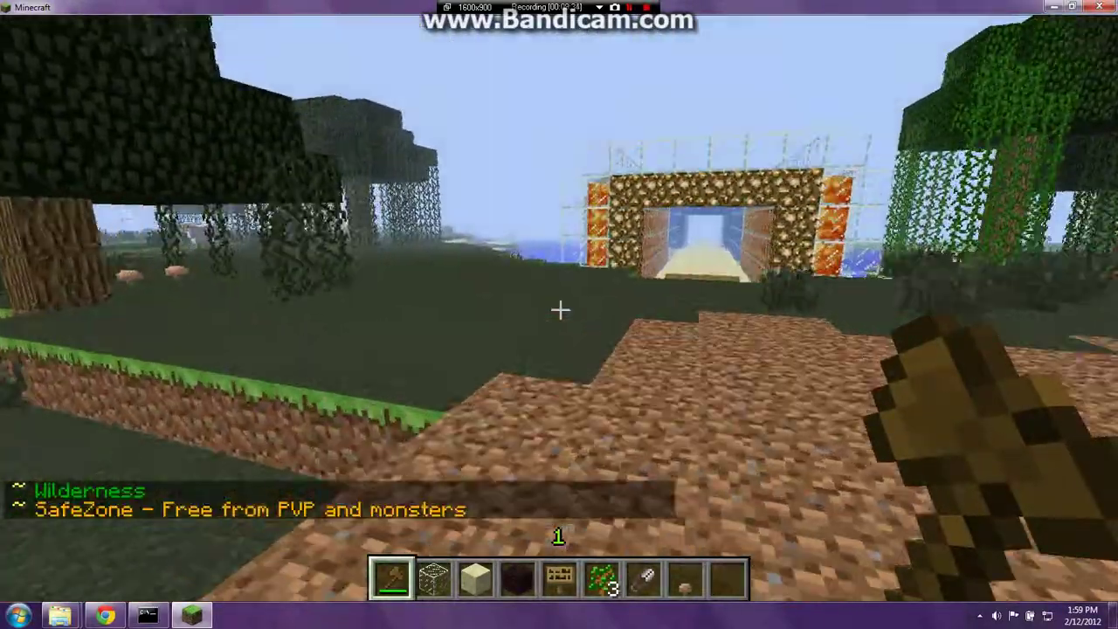
{"action": "key", "text": "Escape"}
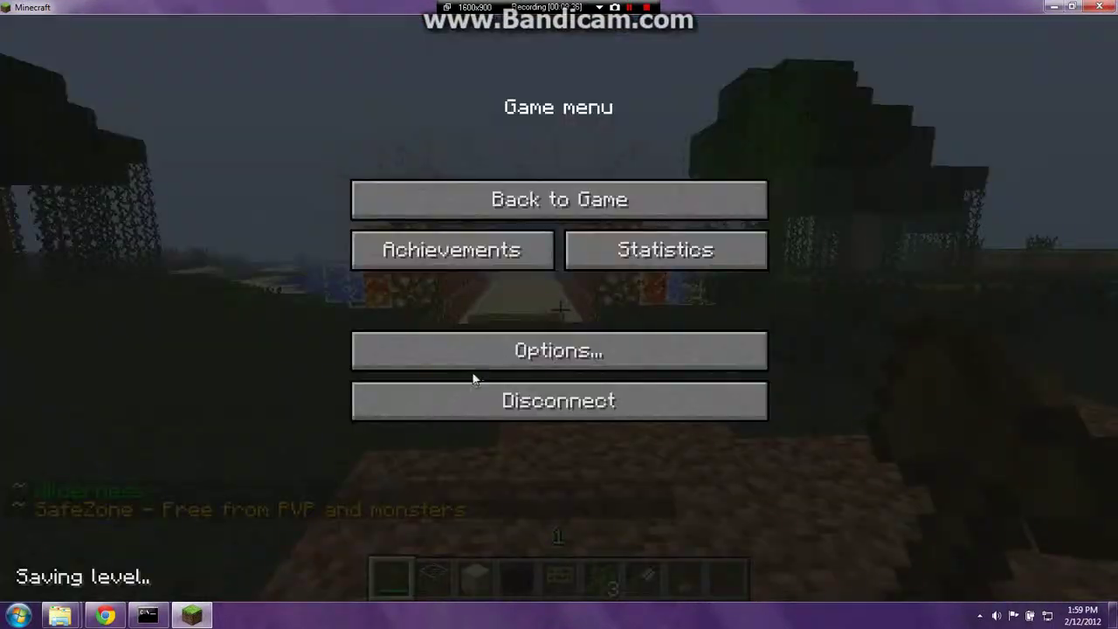